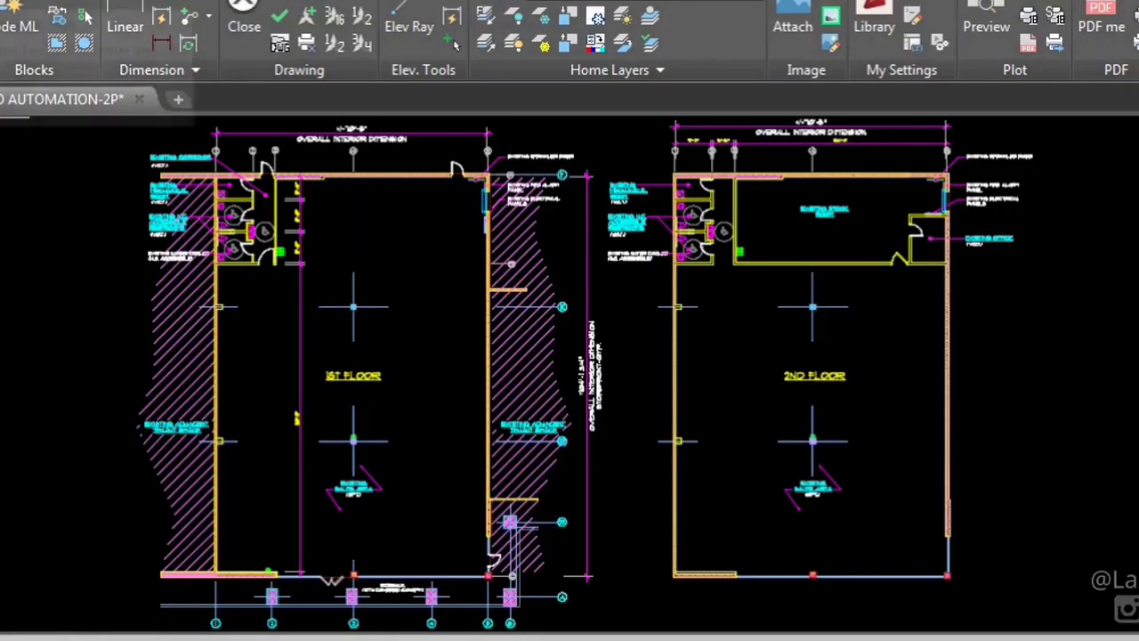
Step: Restyle all drawing text to Verdana with the VERDANA macro and review the Text Style settings
click(18, 9)
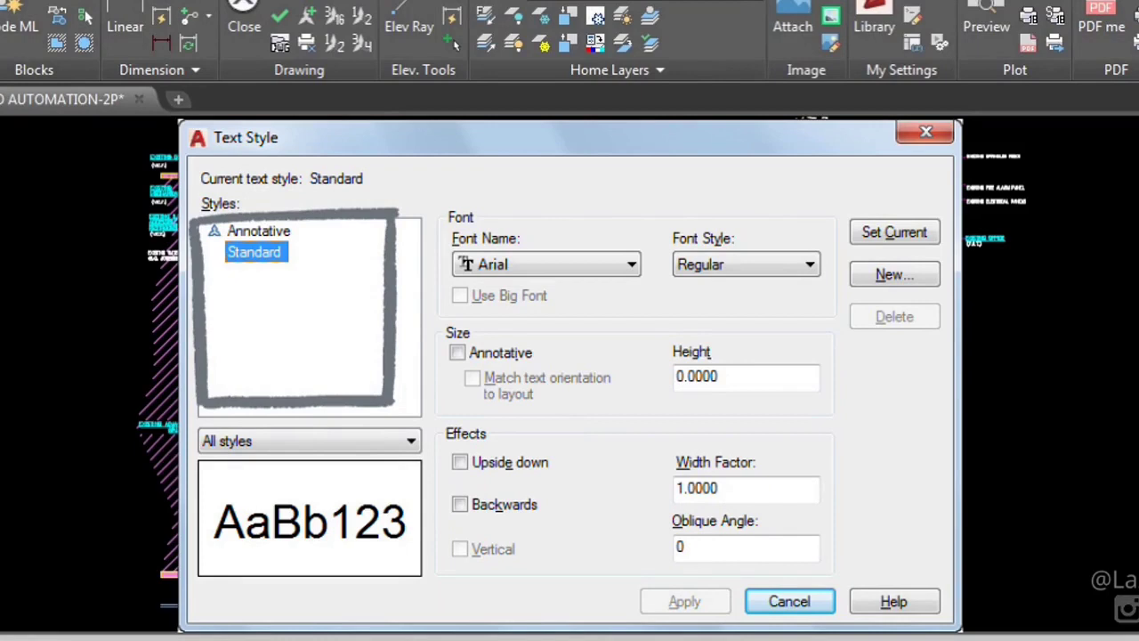
key(Escape)
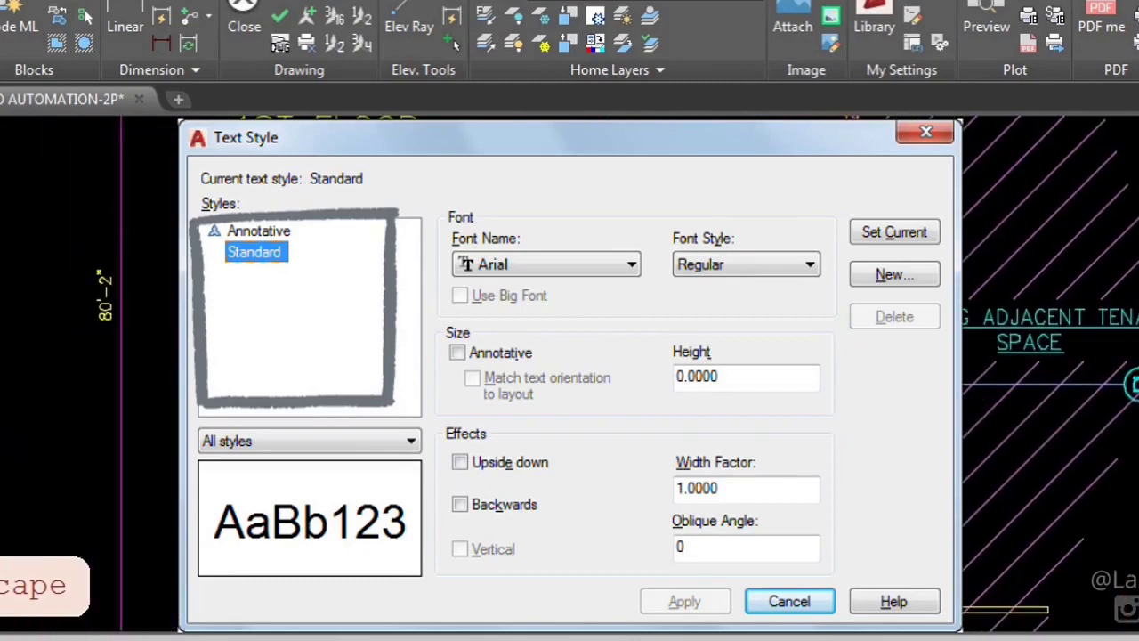
key(Escape)
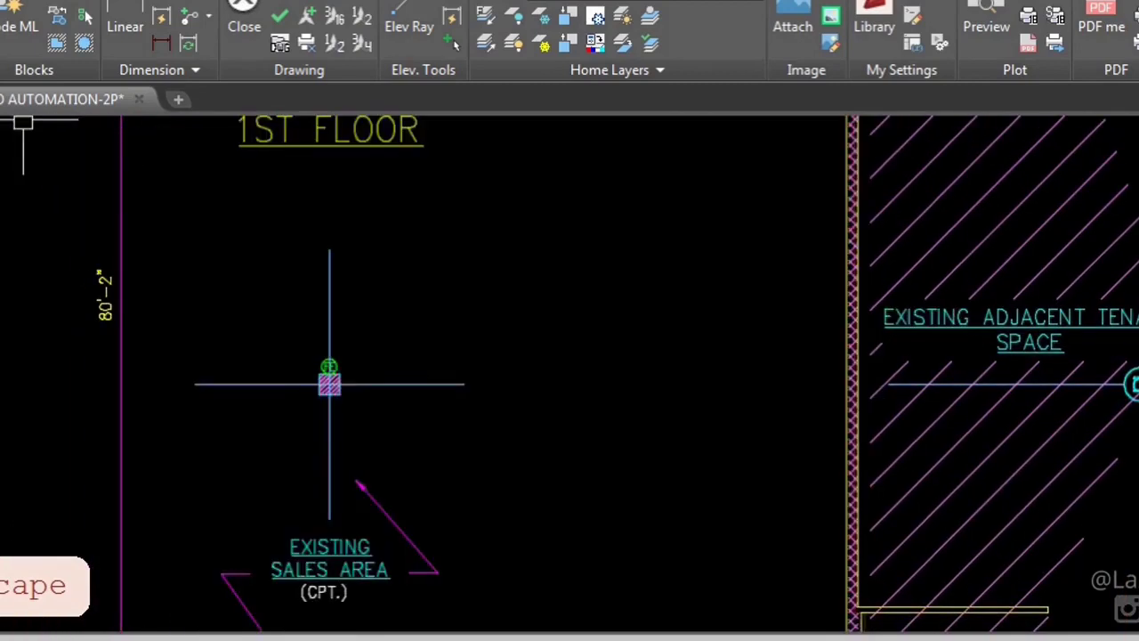
Step: Apply the ARCHSTYLE text macro and zoom out to see both floor plans
click(22, 17)
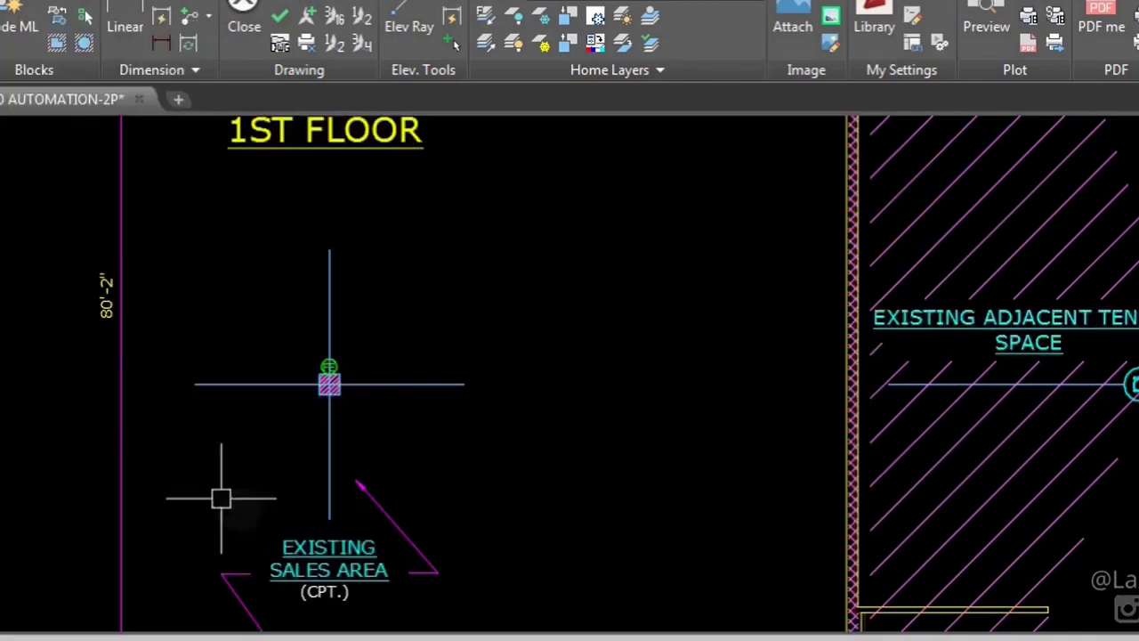
scroll(131, 306, down, 2)
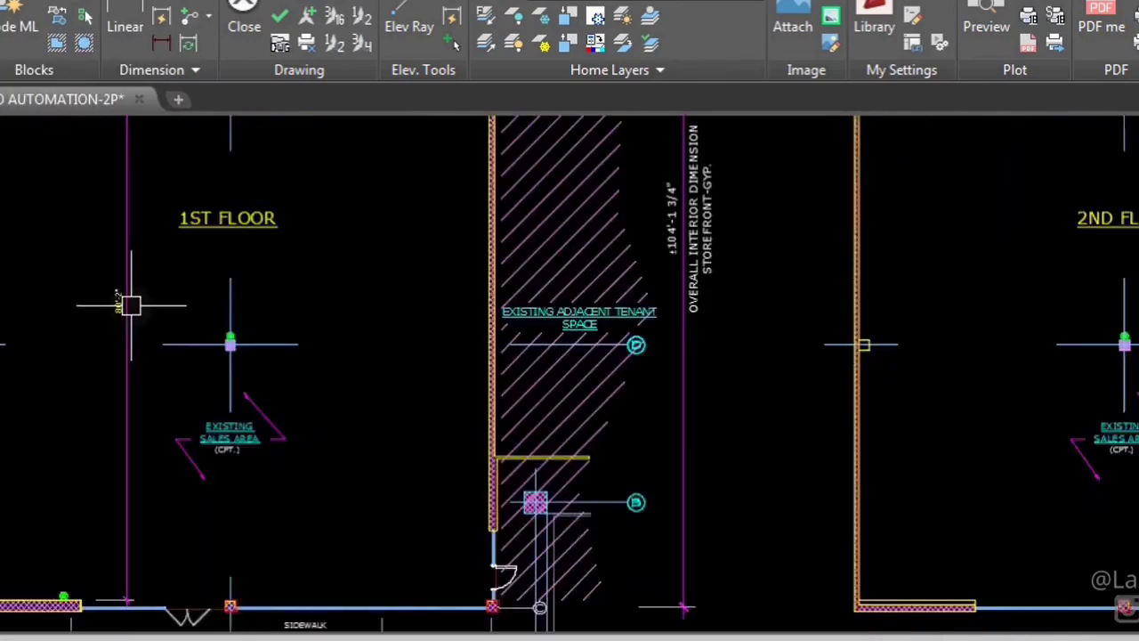
scroll(131, 306, down, 2)
middle_drag(178, 249, 252, 484)
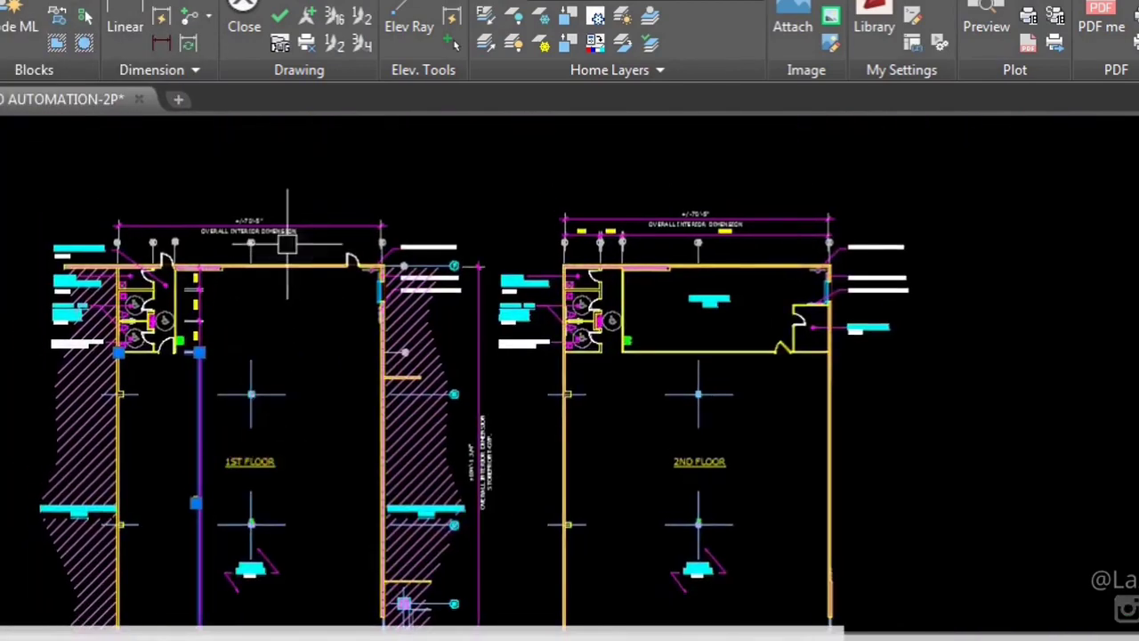
key(Escape)
key(Escape)
scroll(286, 245, up, 5)
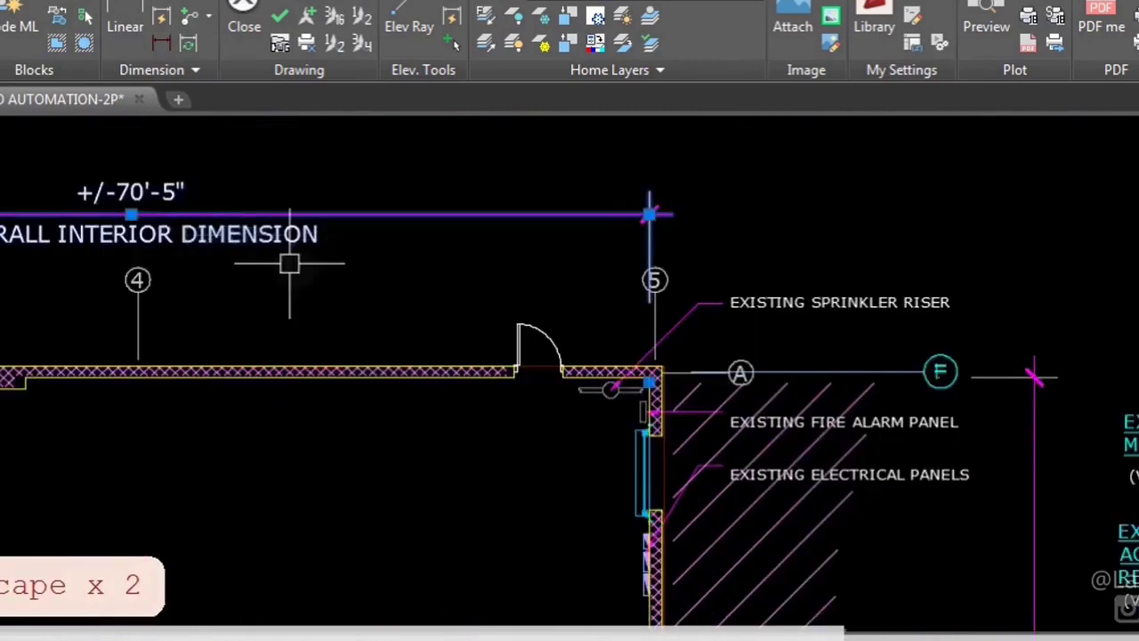
key(Escape)
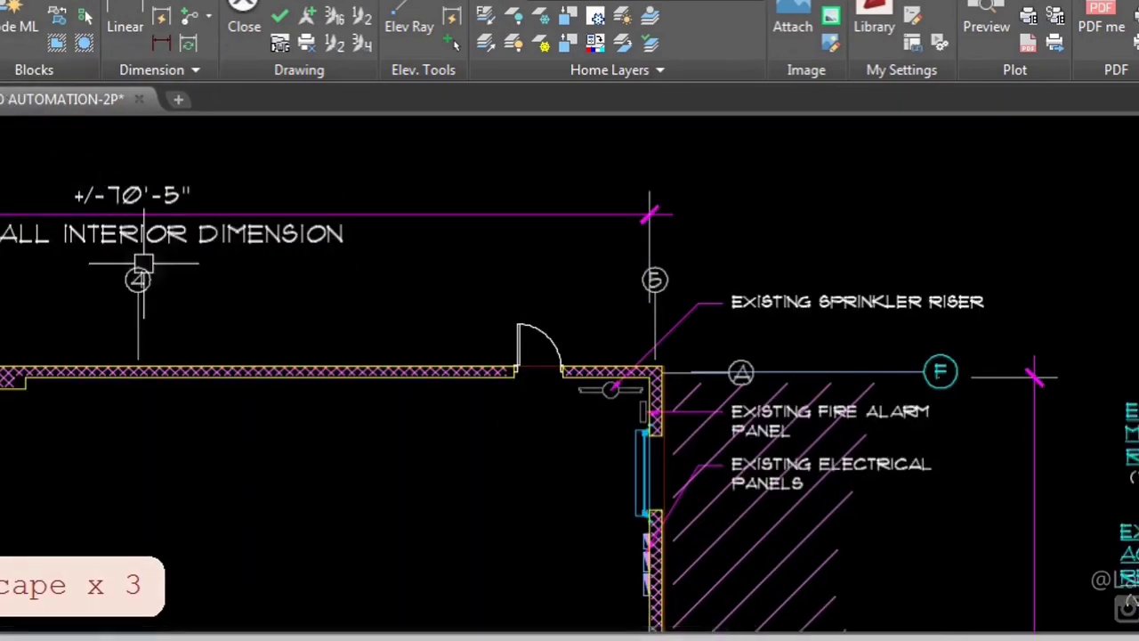
Step: Check the overall interior dimension's hand-lettered text, then bring up the Customize User Interface editor
click(169, 235)
key(Escape)
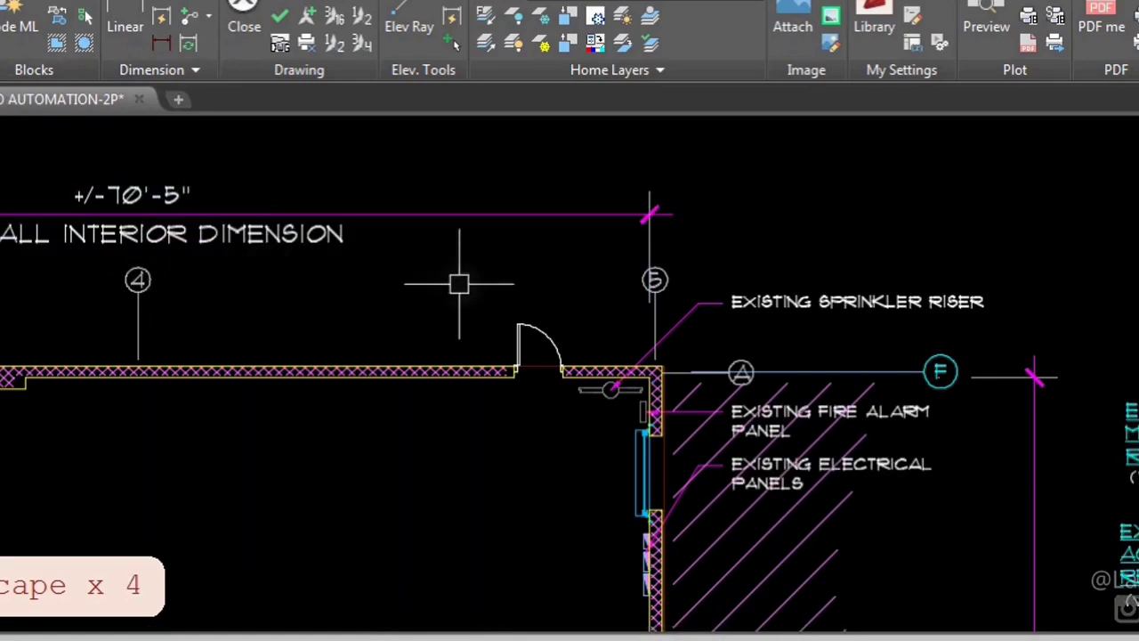
scroll(682, 300, up, 5)
scroll(392, 204, down, 6)
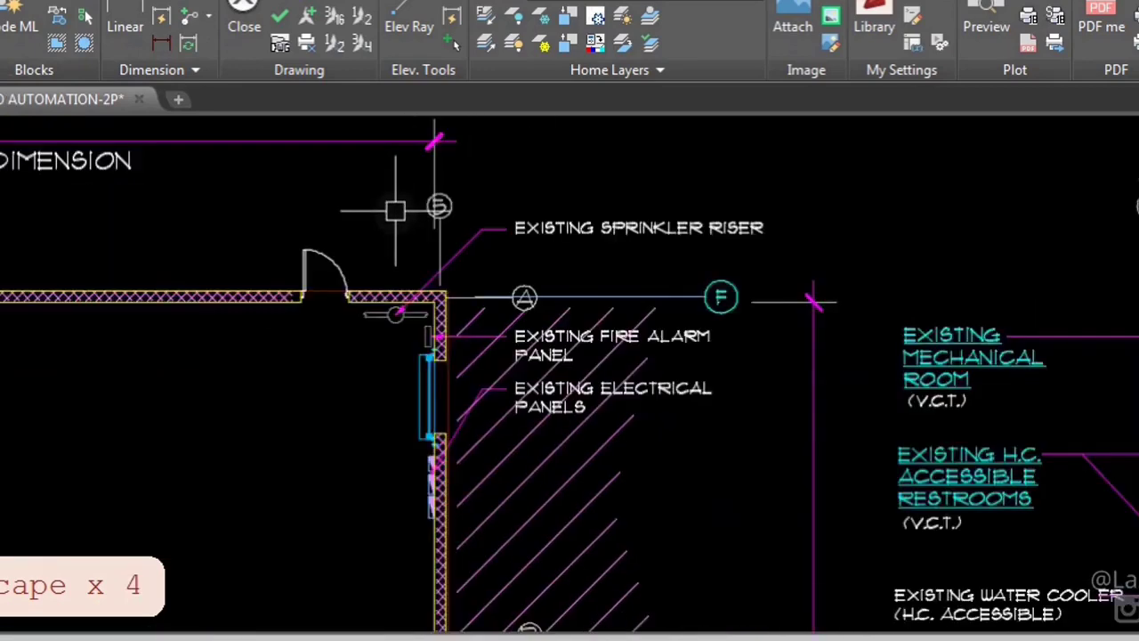
mouse_move(801, 303)
middle_down()
mouse_move(663, 300)
mouse_move(487, 245)
middle_up()
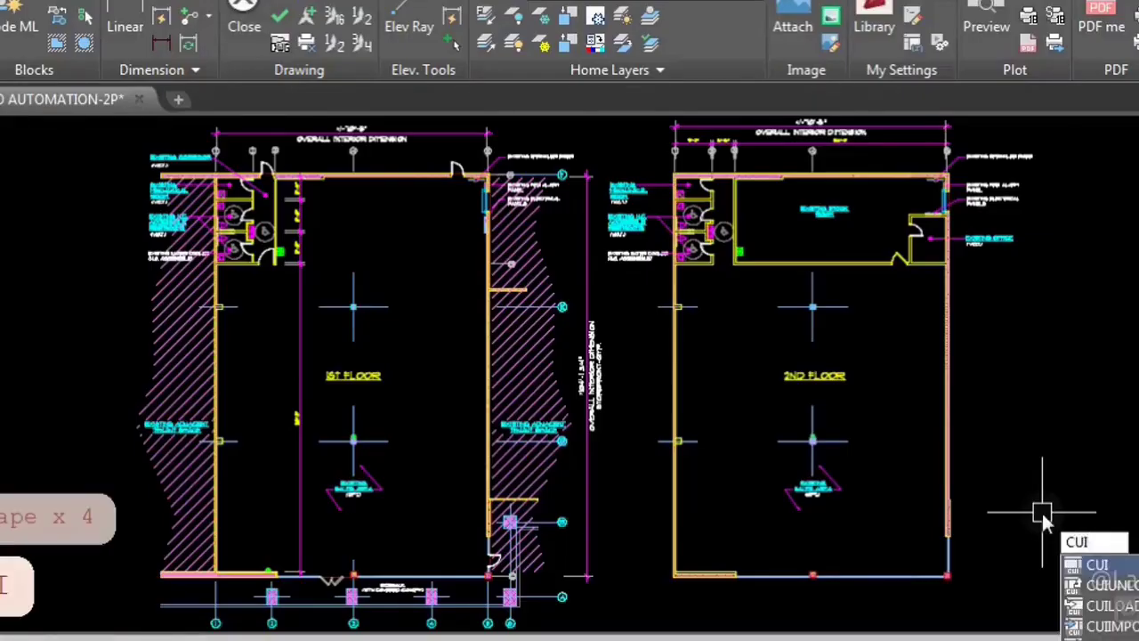
key(Return)
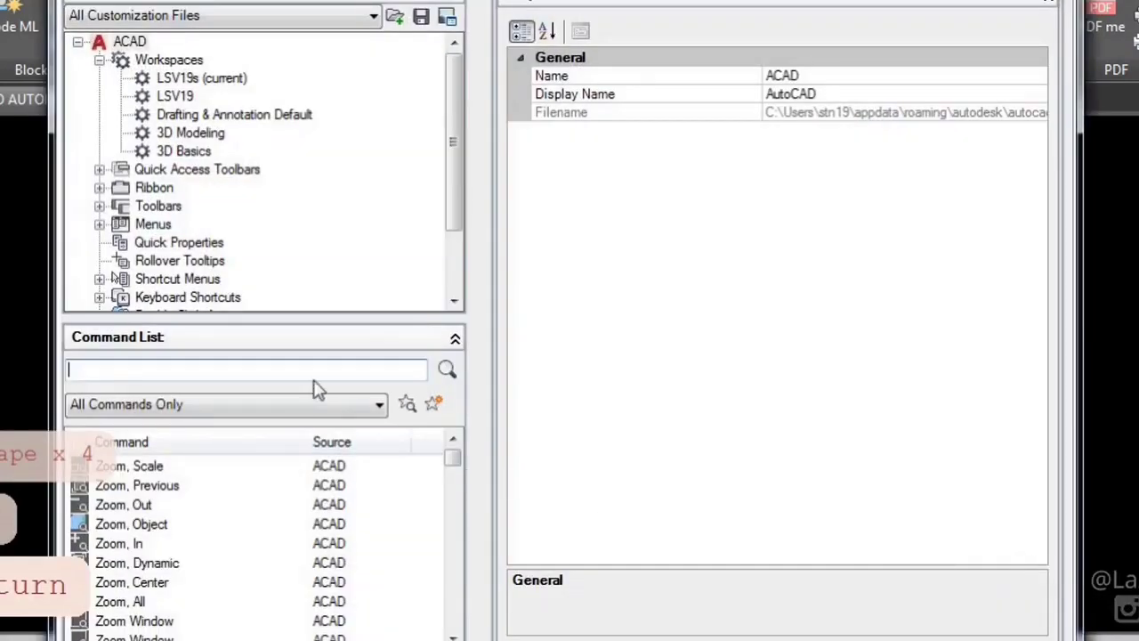
Step: Duplicate the Text, Edit command as AUTOTEXTSTYLECHANGE and open its macro in the Long String Editor
click(267, 369)
text(TEXT)
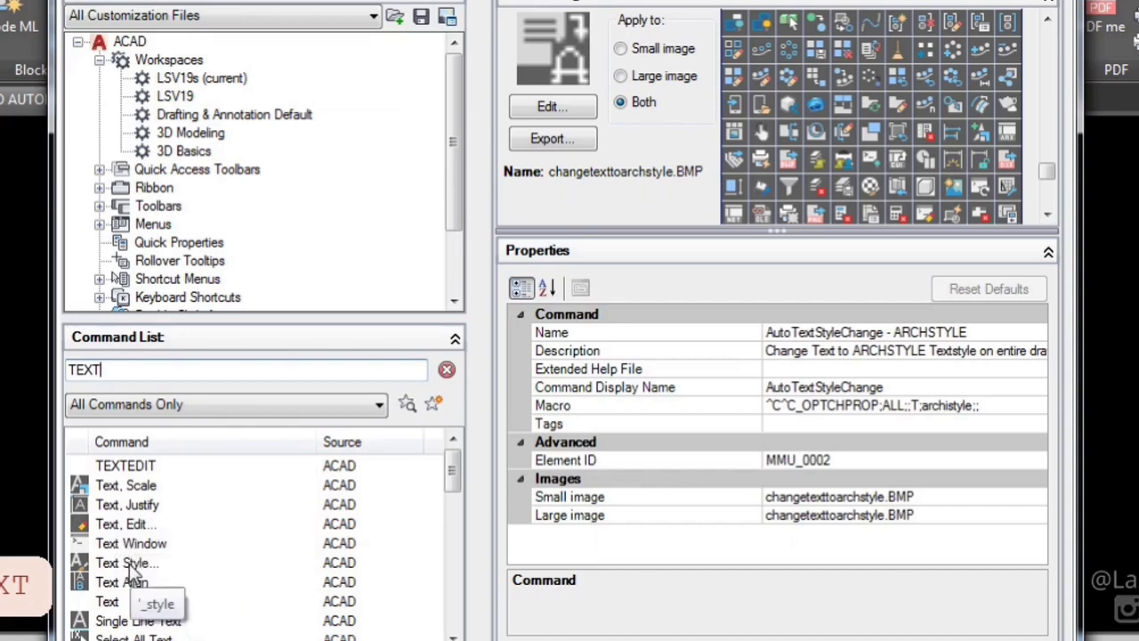
click(123, 523)
right_click(125, 527)
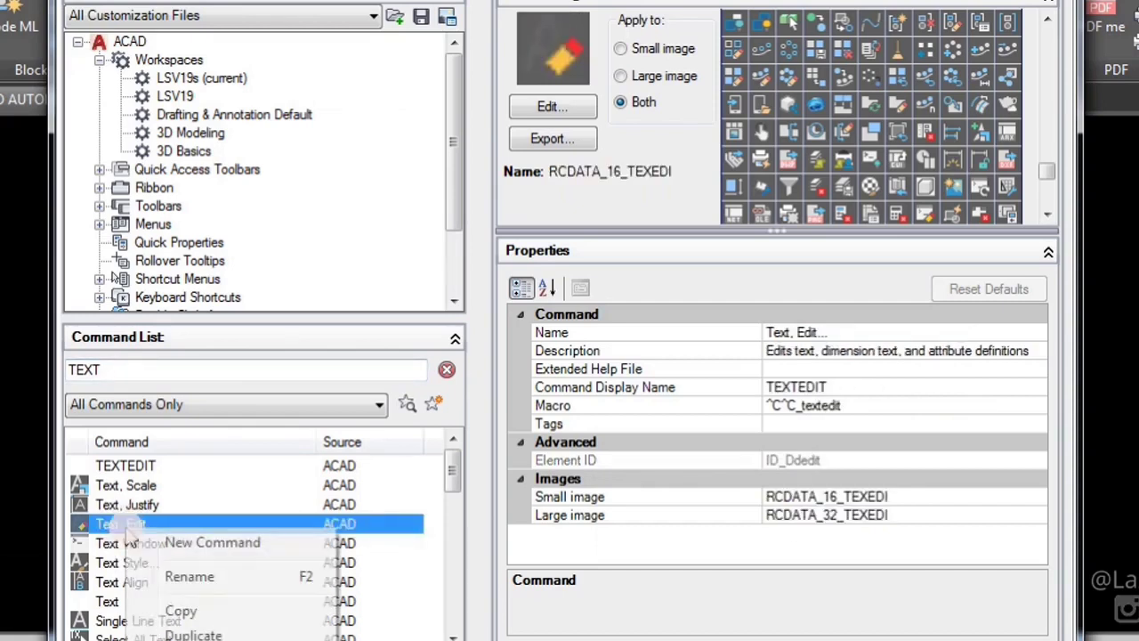
click(188, 634)
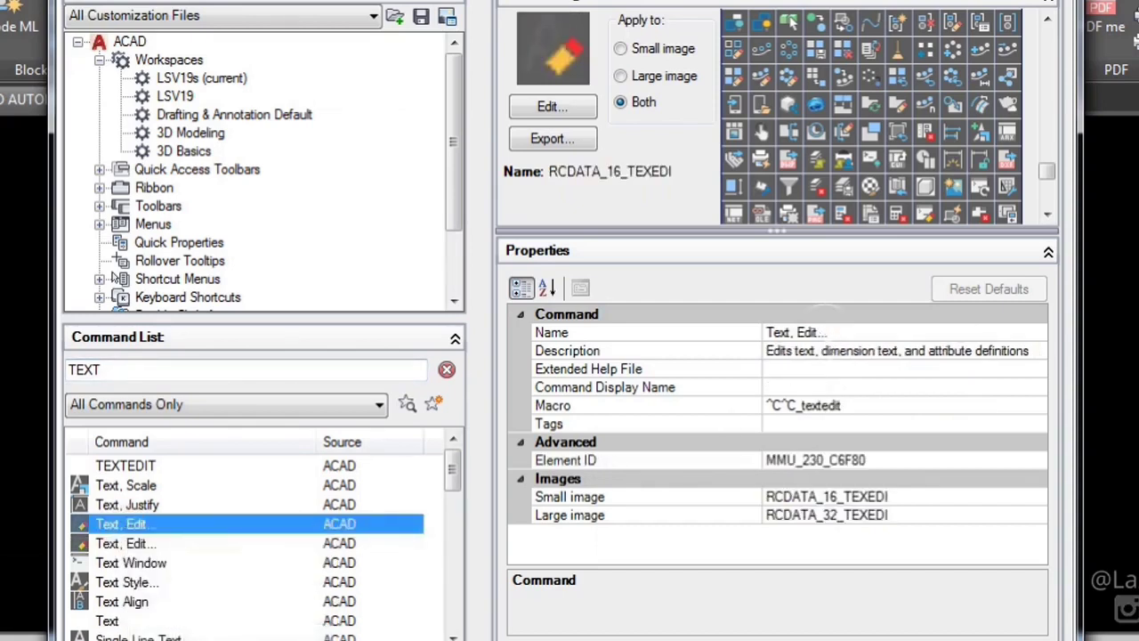
text(AUTO)
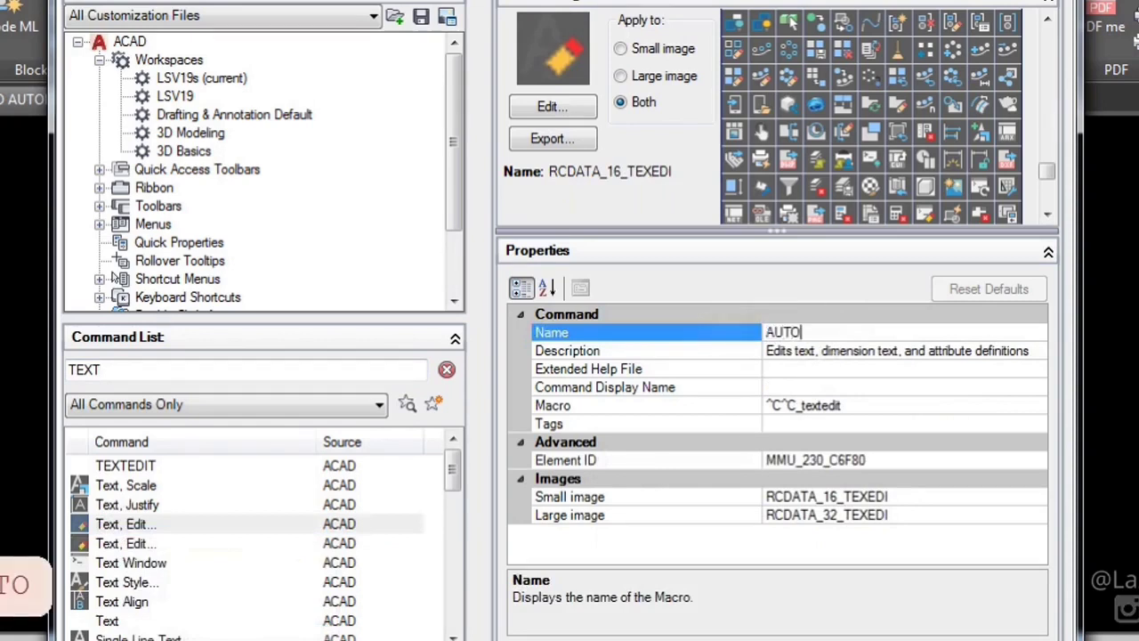
text(TEXTSTYLE)
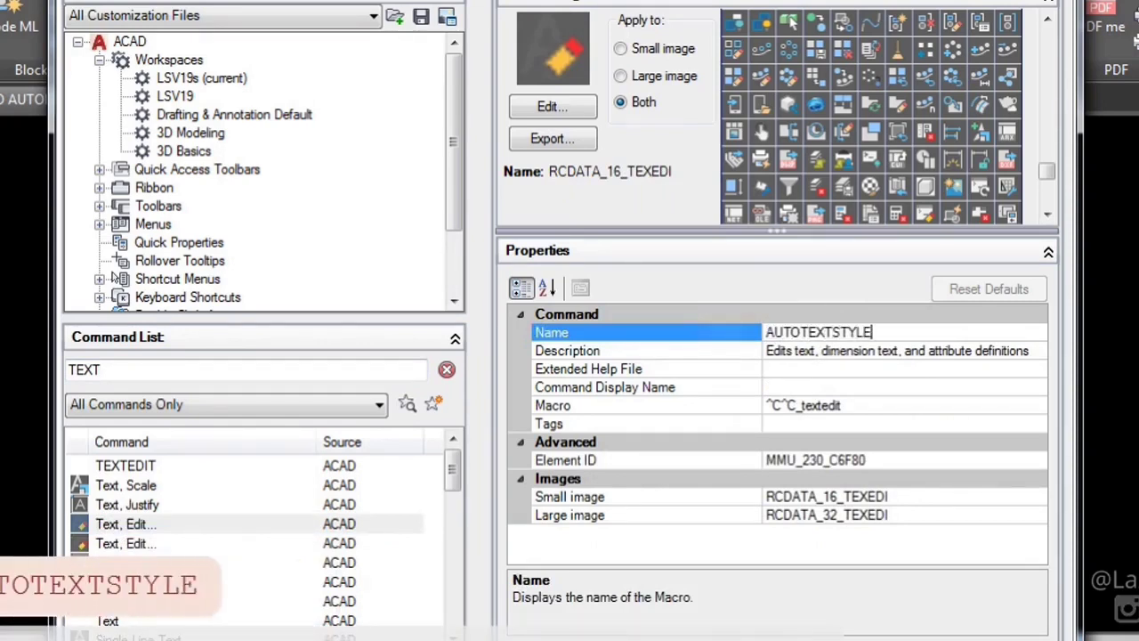
text(CHANGE)
click(873, 406)
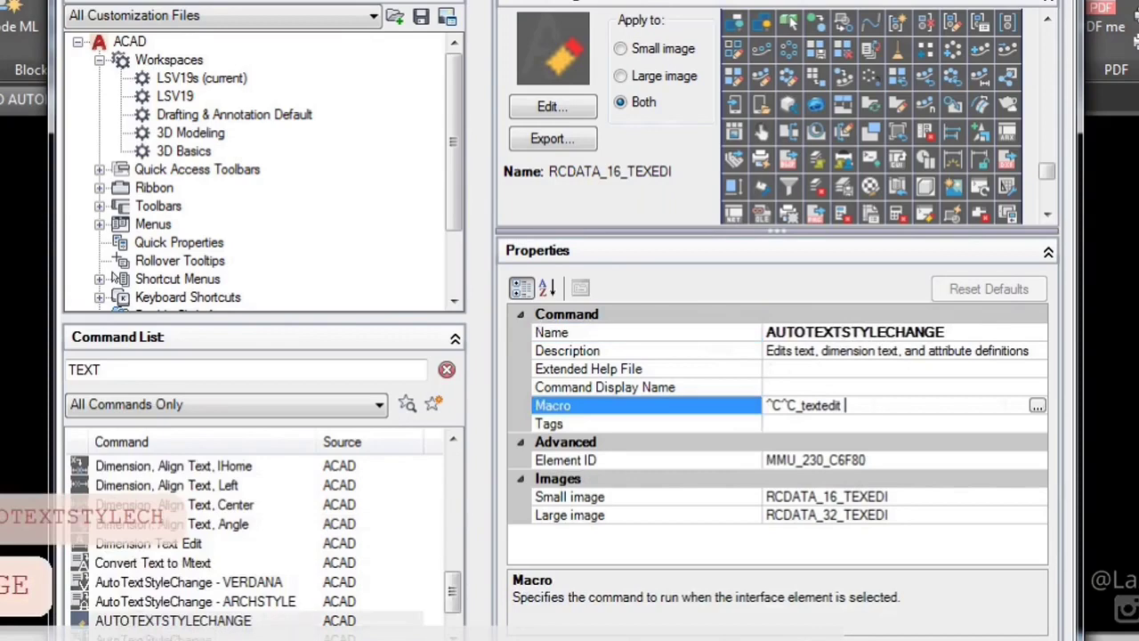
click(1037, 405)
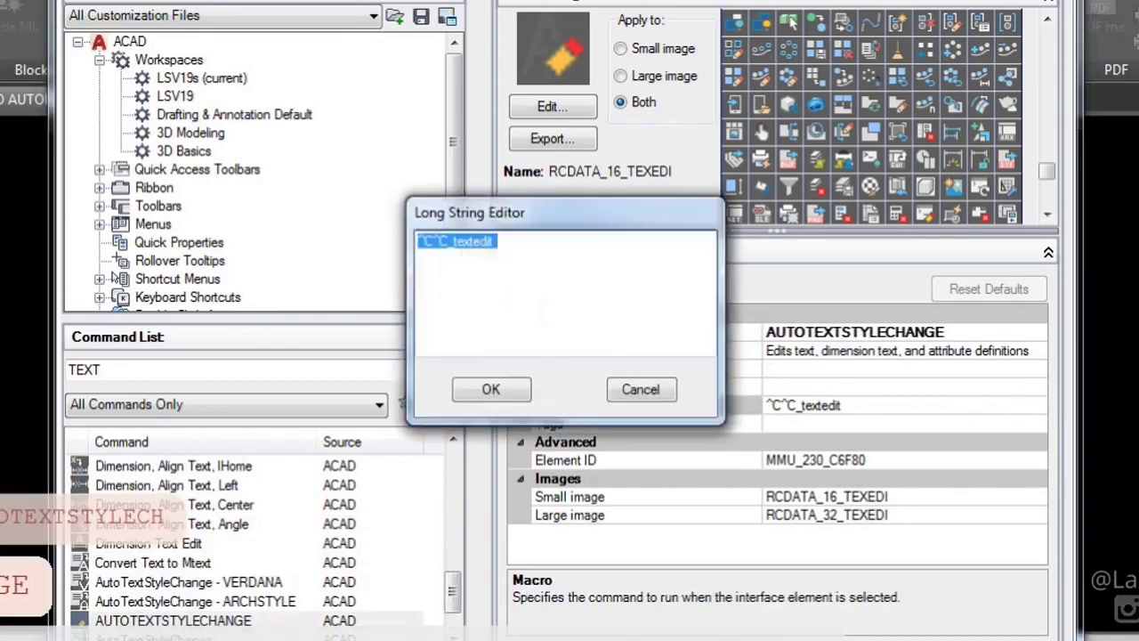
Step: Paste the macro ^C^C_OPTCHPROP;ALL;;T;verdana;;, highlight the verdana style name, and accept it
right_click(456, 249)
click(509, 349)
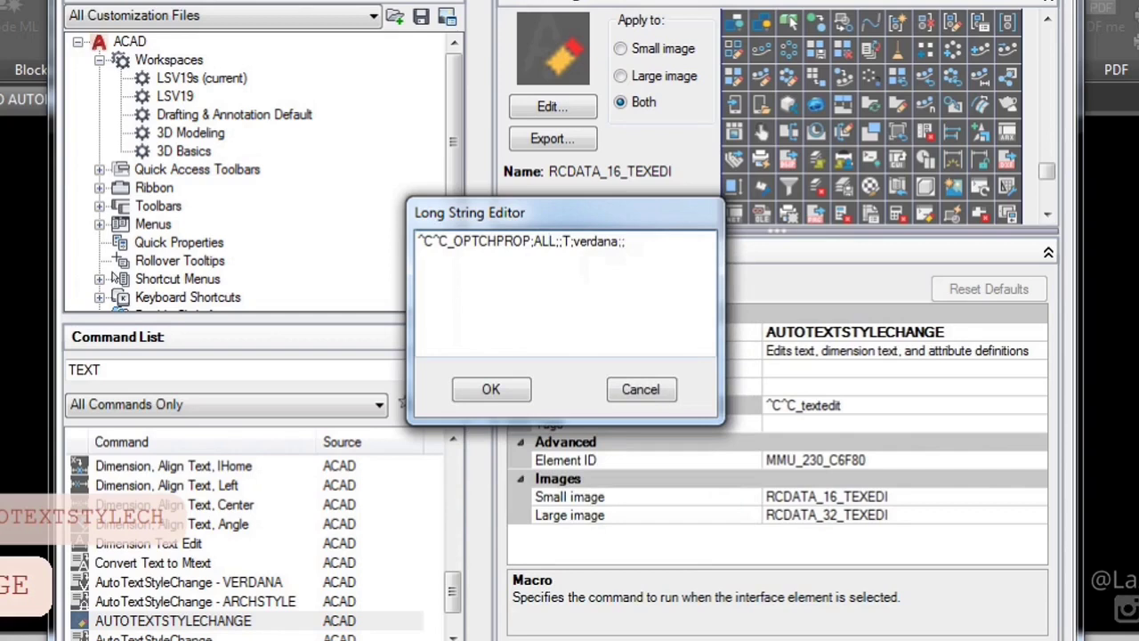
drag(620, 241, 580, 242)
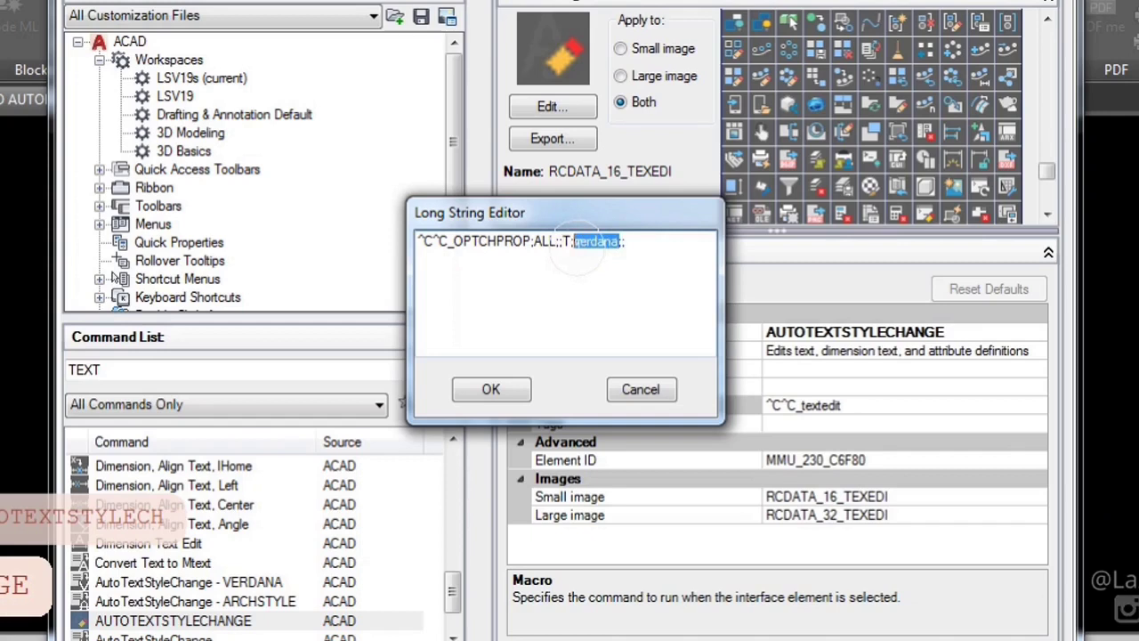
key(End)
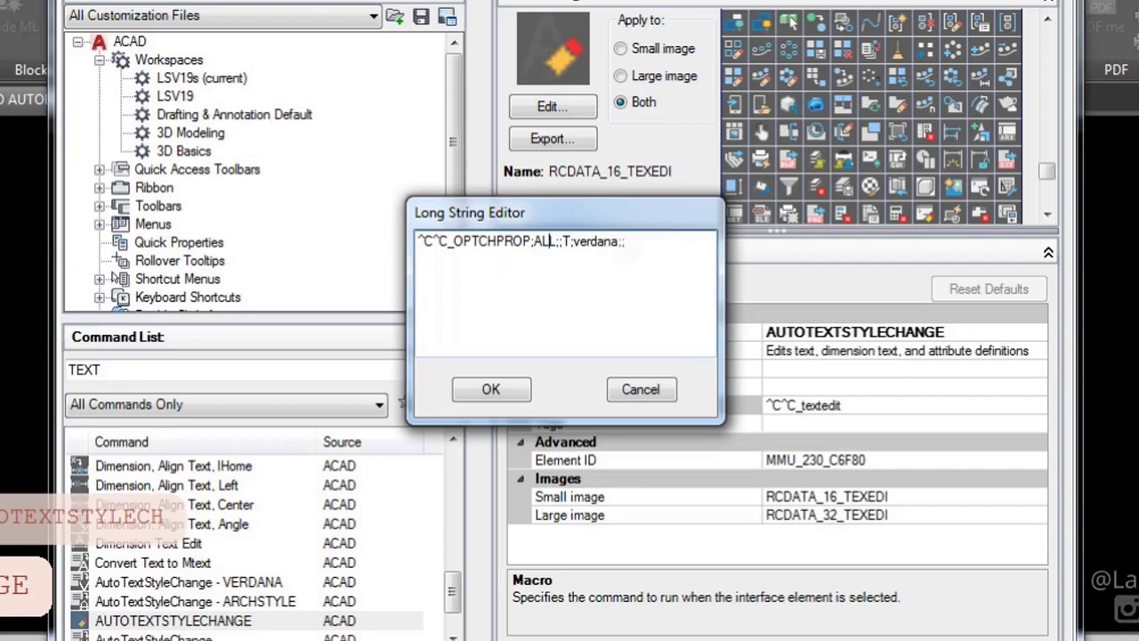
drag(619, 241, 581, 241)
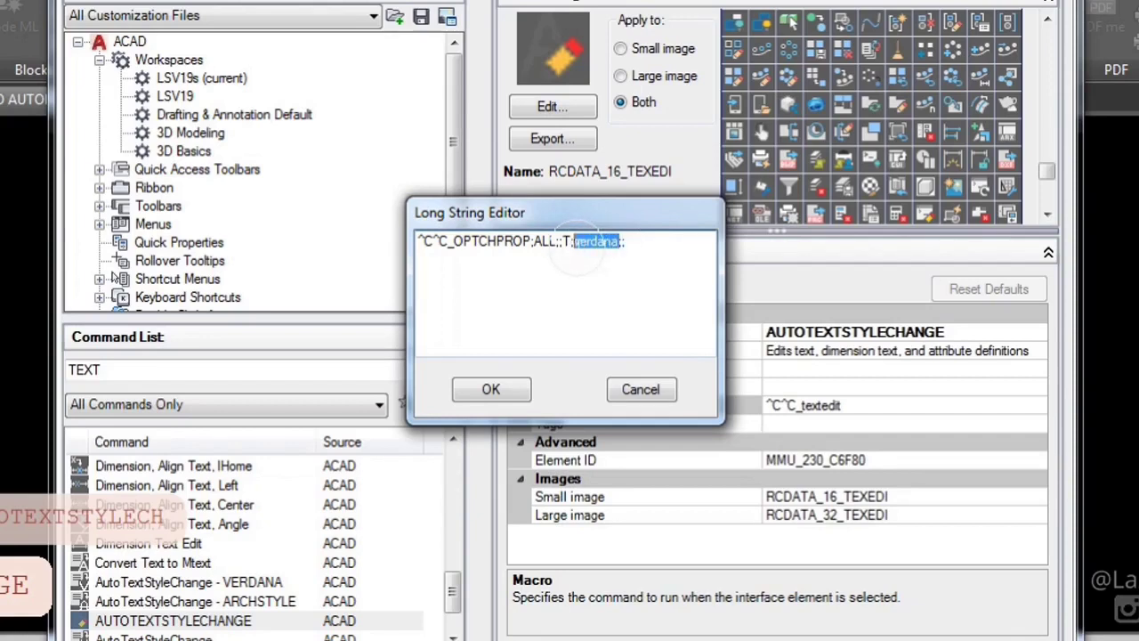
click(627, 241)
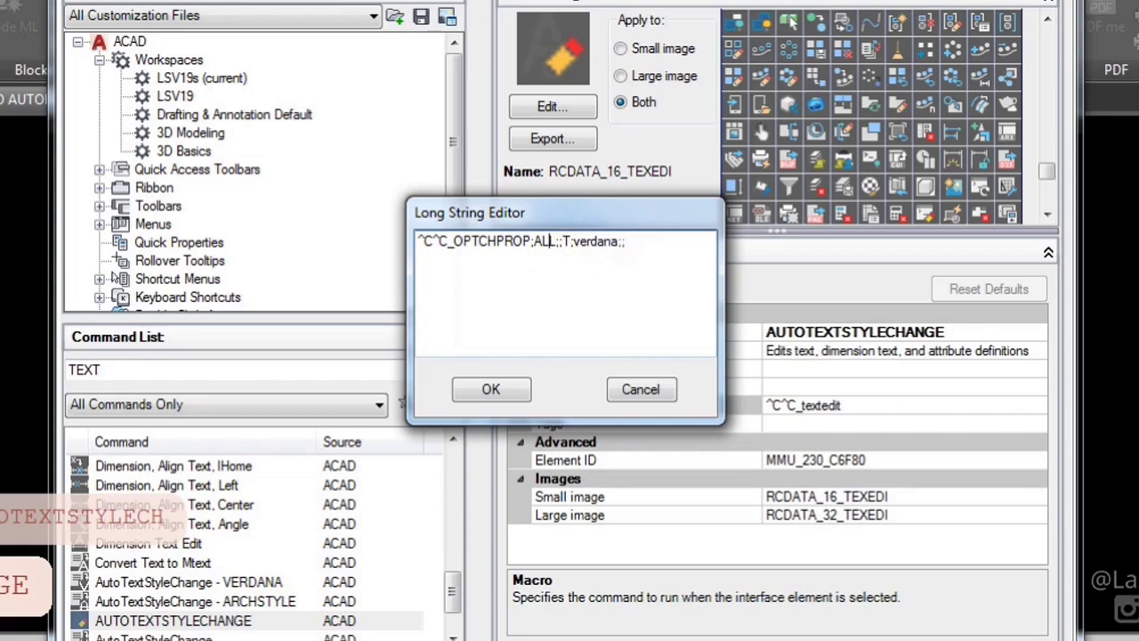
drag(621, 241, 581, 241)
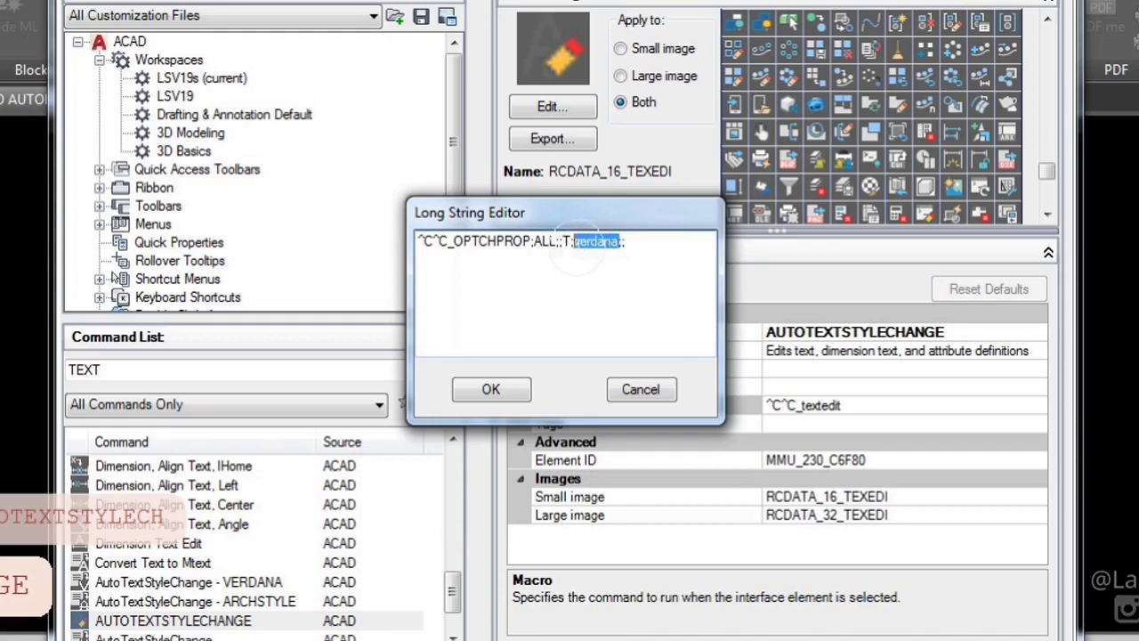
click(620, 241)
click(530, 396)
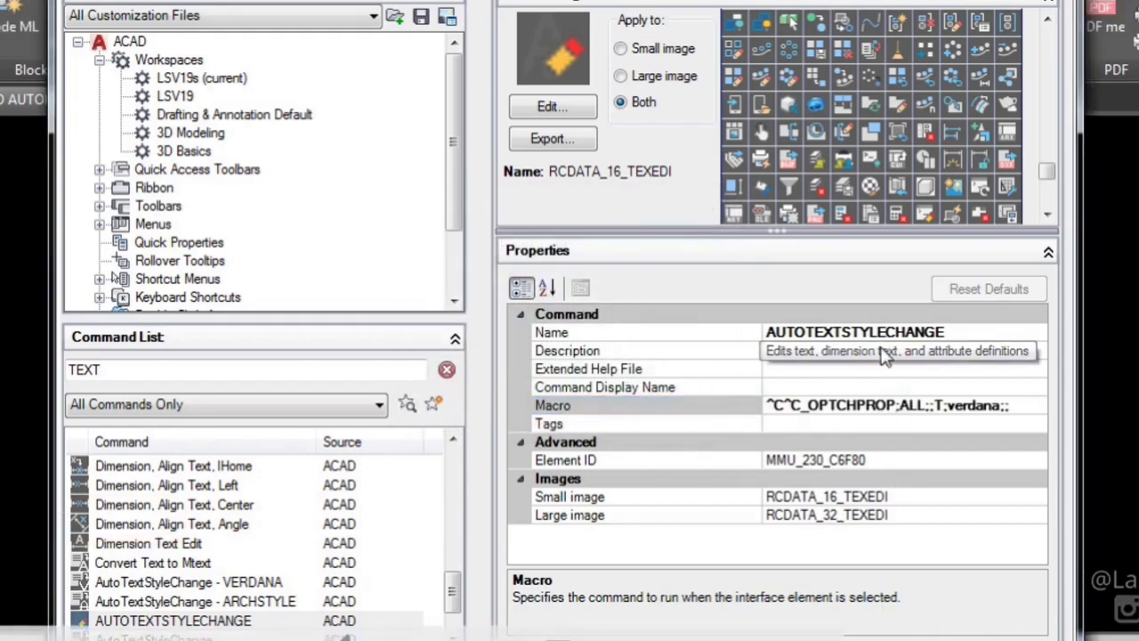
Step: Draw a white letter shape on the command's button icon over a pixel grid
click(545, 106)
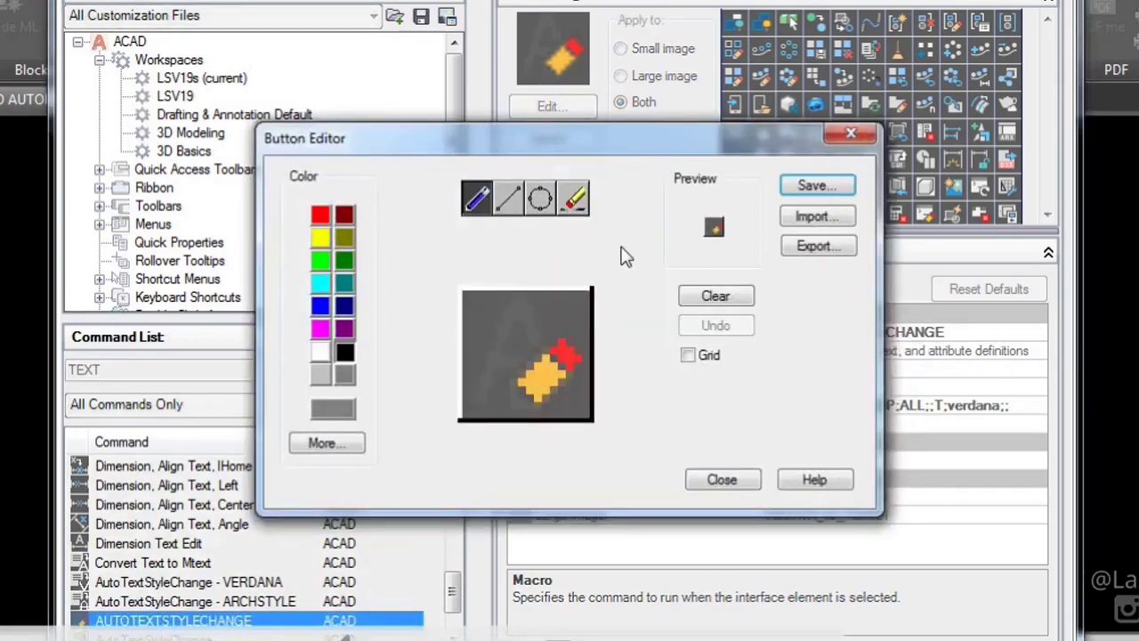
click(689, 356)
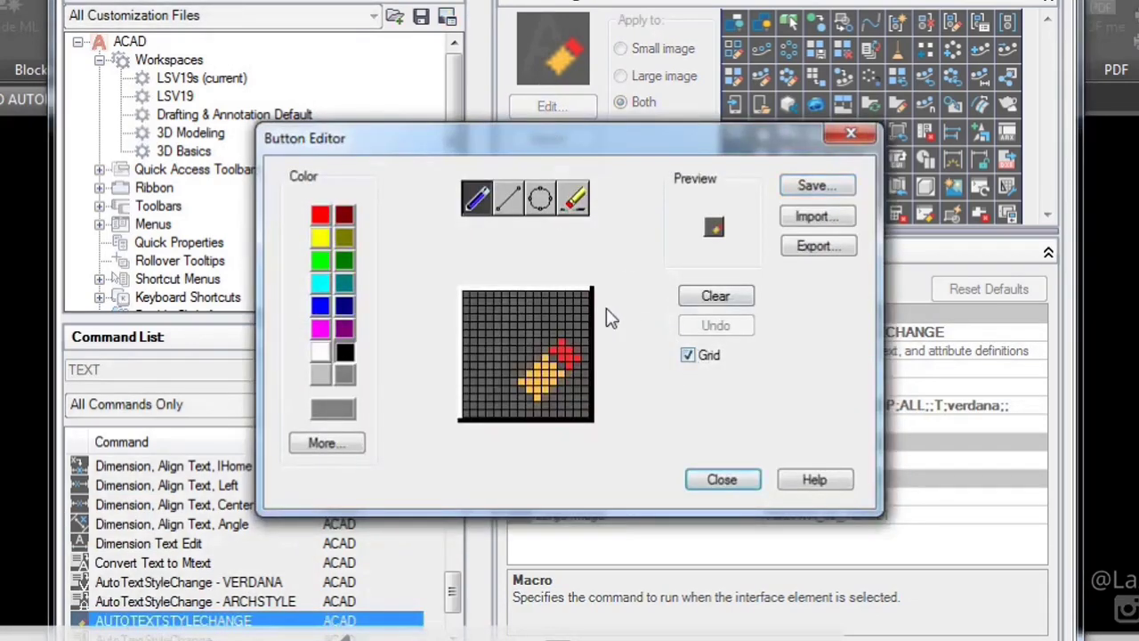
click(321, 352)
drag(469, 302, 490, 365)
mouse_move(522, 301)
mouse_down()
mouse_move(516, 361)
mouse_move(489, 365)
mouse_up()
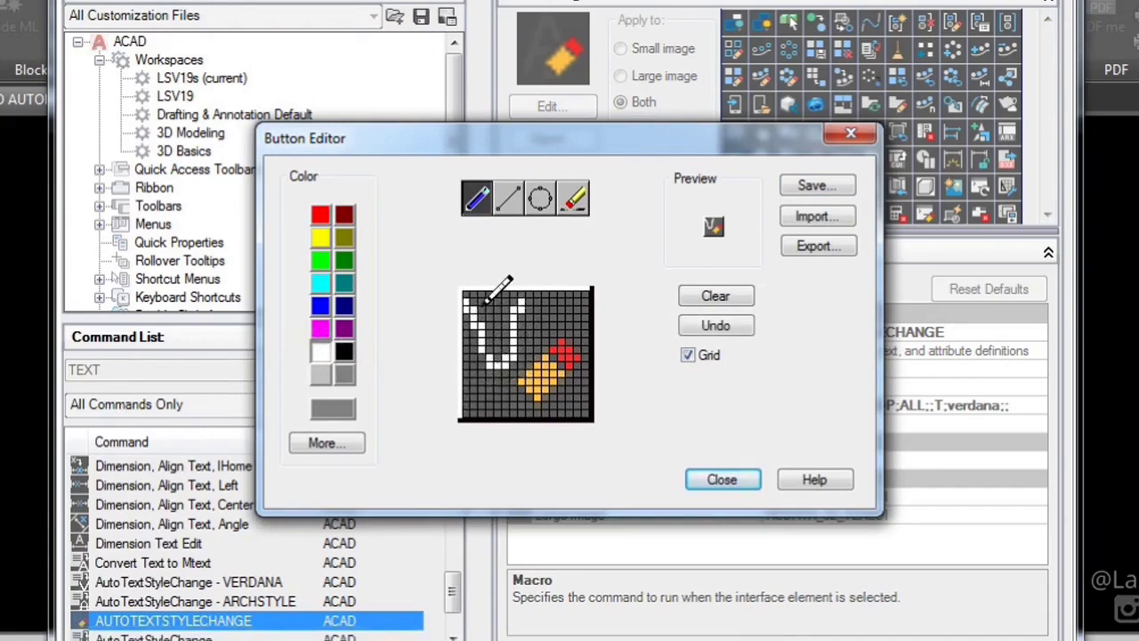
Step: Save the button image as VERDANA and drag AUTOTEXTSTYLECHANGE out of the Command List
click(816, 186)
text(VERDANA)
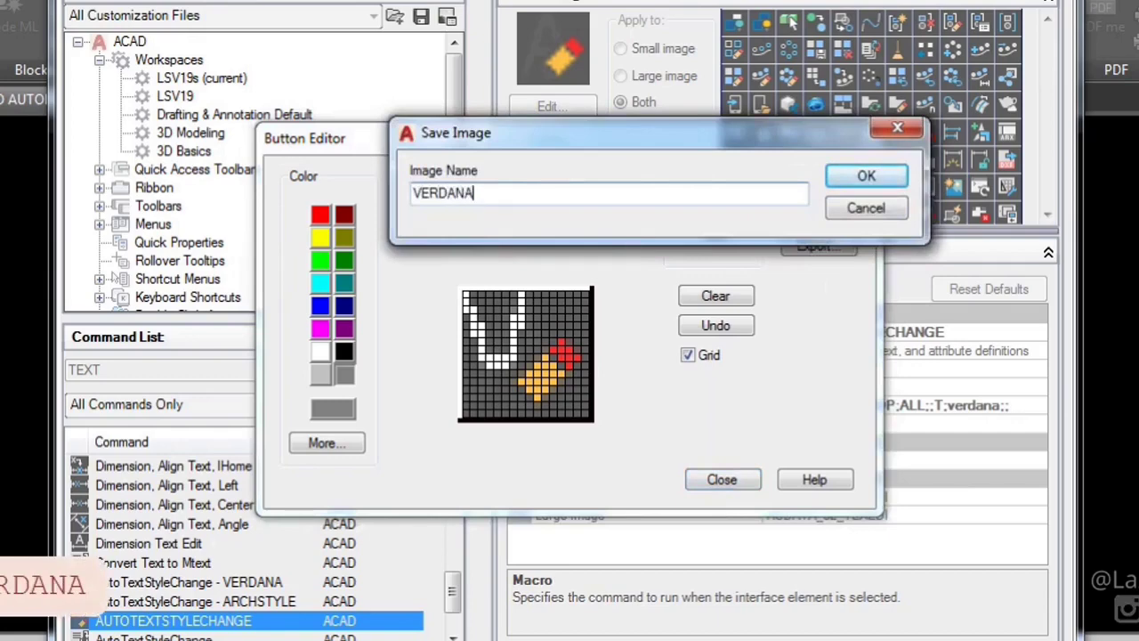
click(866, 175)
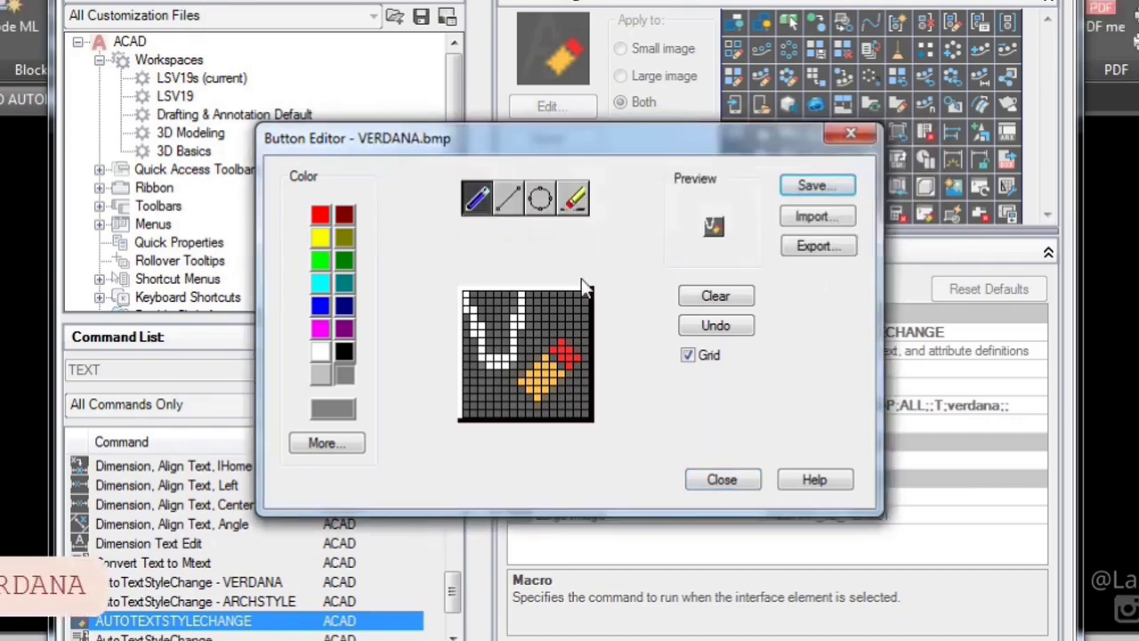
click(722, 479)
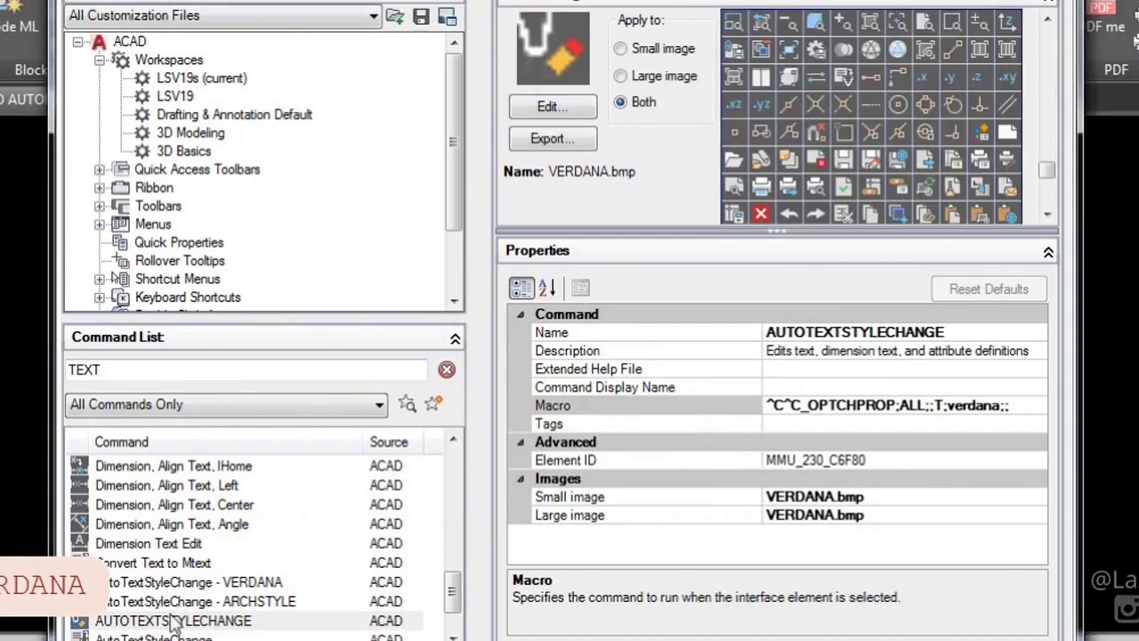
drag(165, 635, 4, 383)
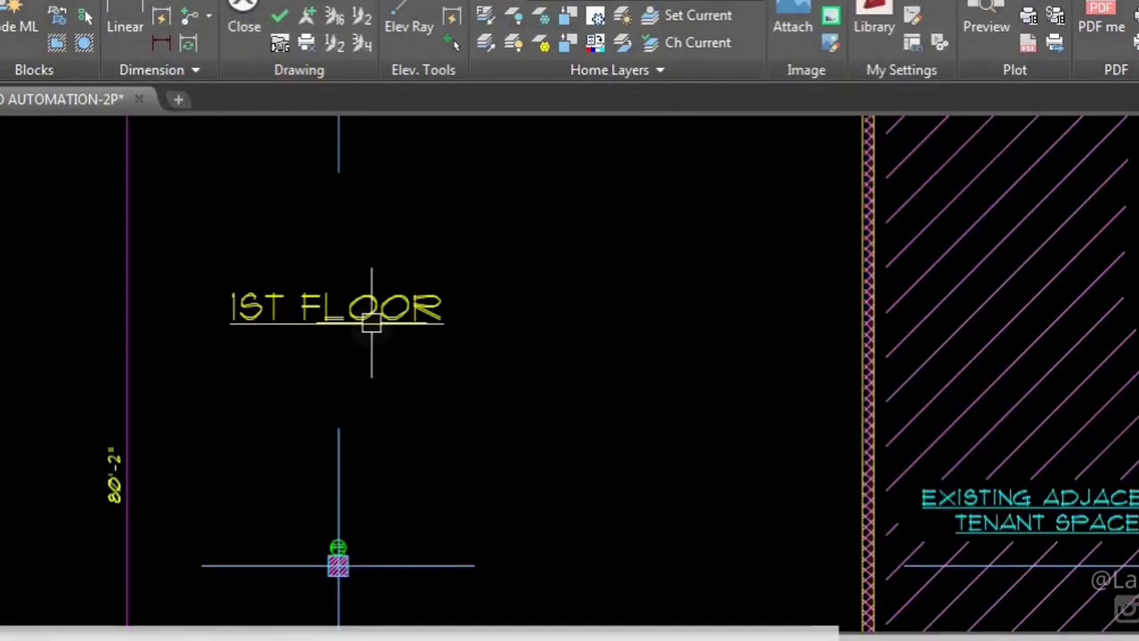
Step: Select the 1ST FLOOR label to confirm it now uses the plain verdana style
click(371, 323)
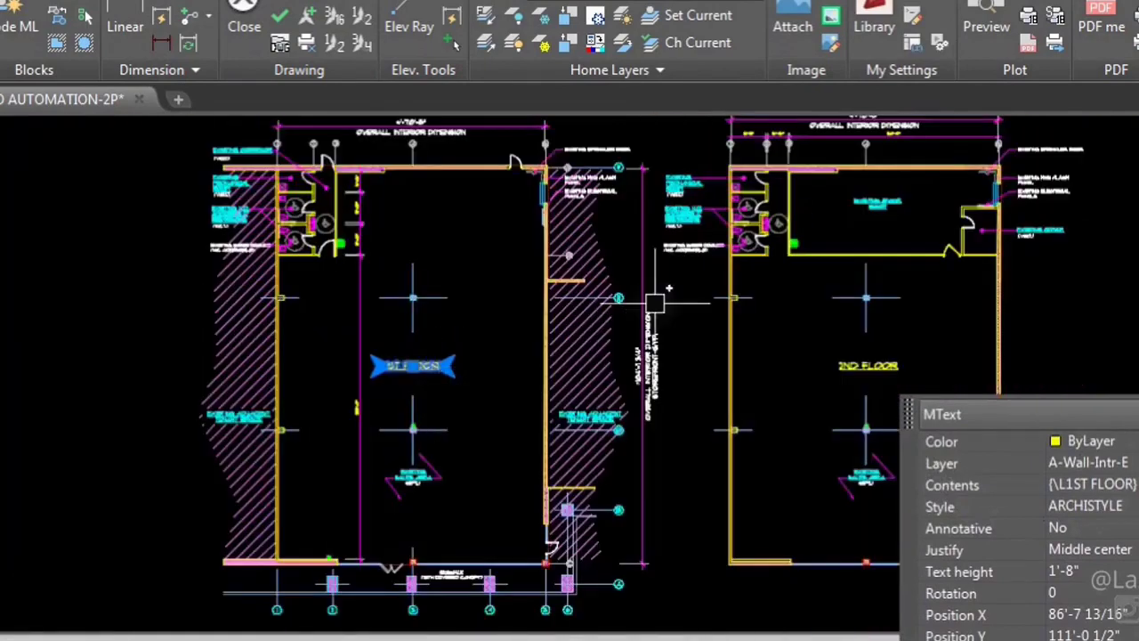
scroll(654, 303, up, 5)
scroll(529, 267, down, 4)
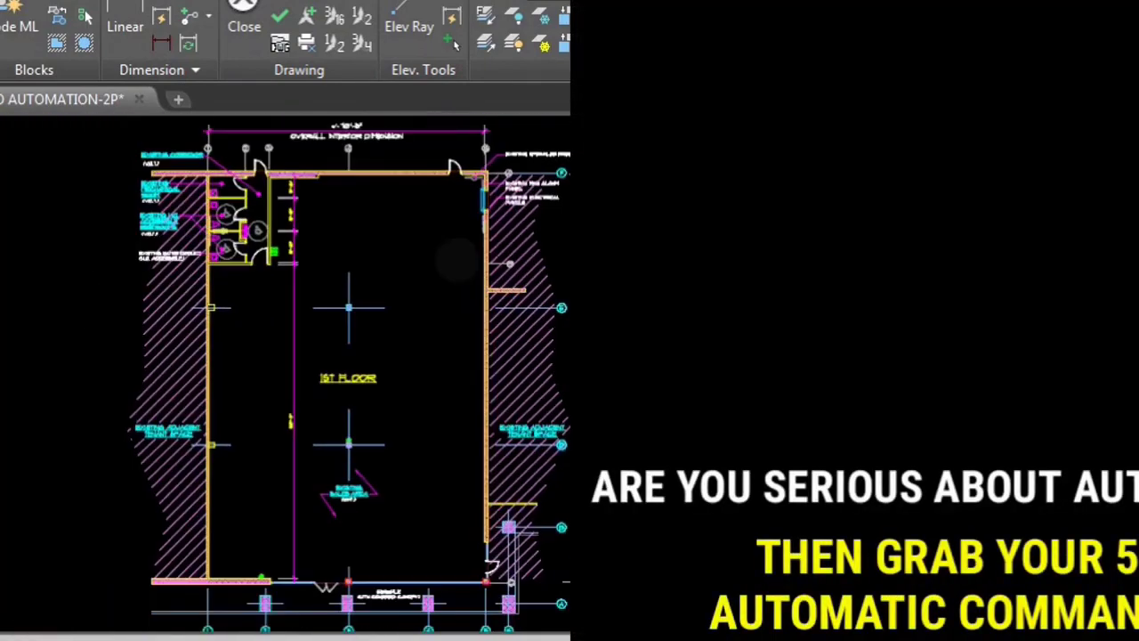
key(Escape)
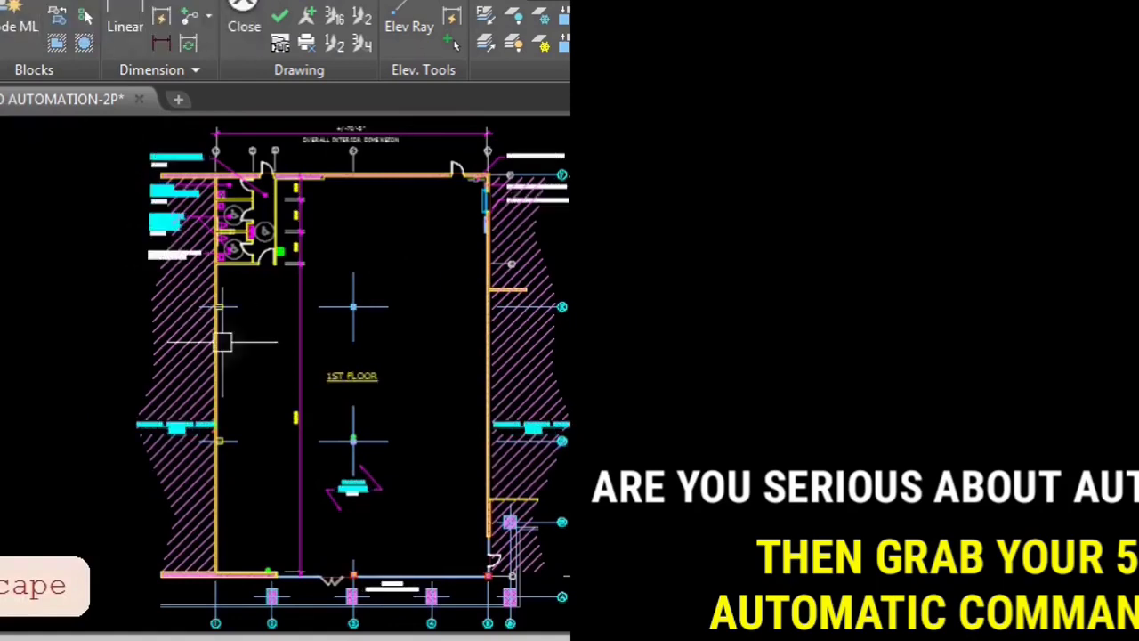
scroll(361, 388, up, 3)
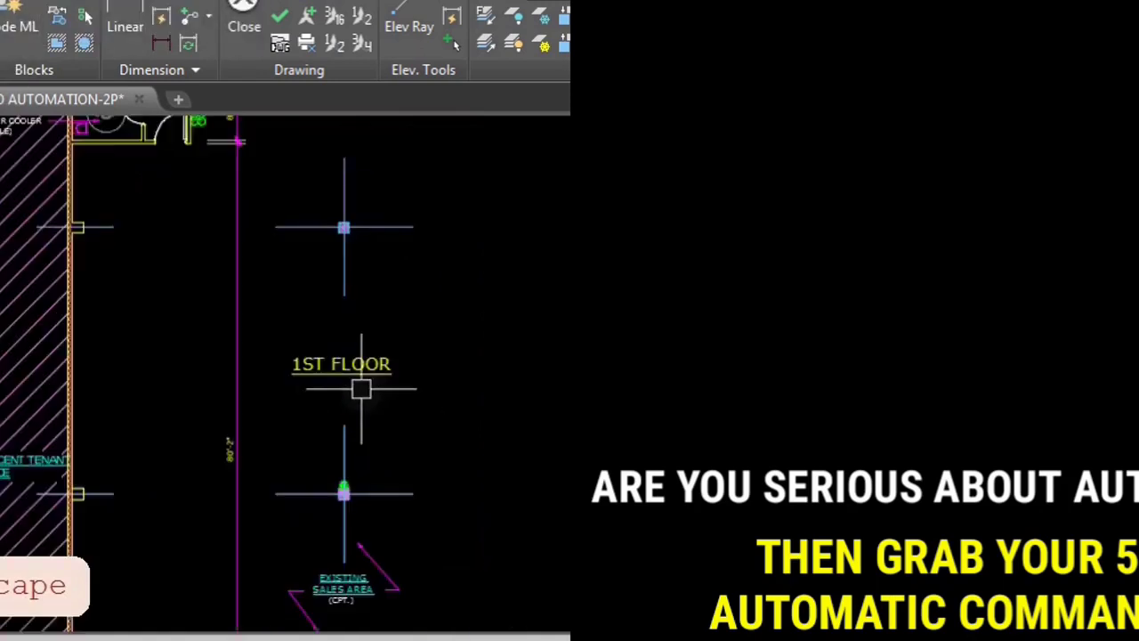
scroll(361, 389, up, 2)
click(359, 354)
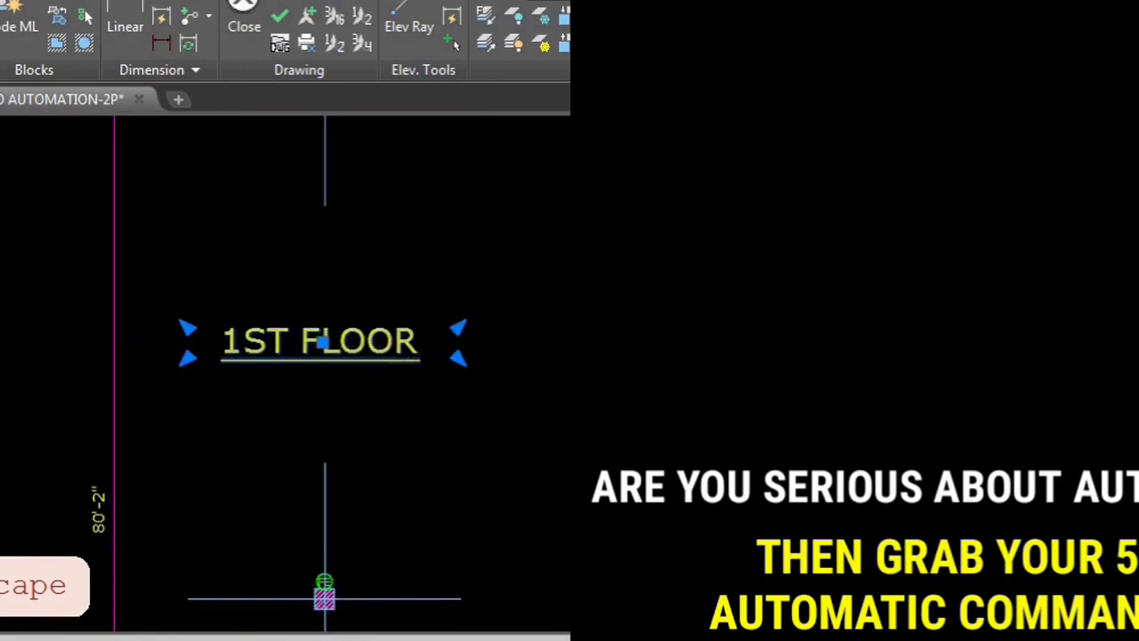
key(Escape)
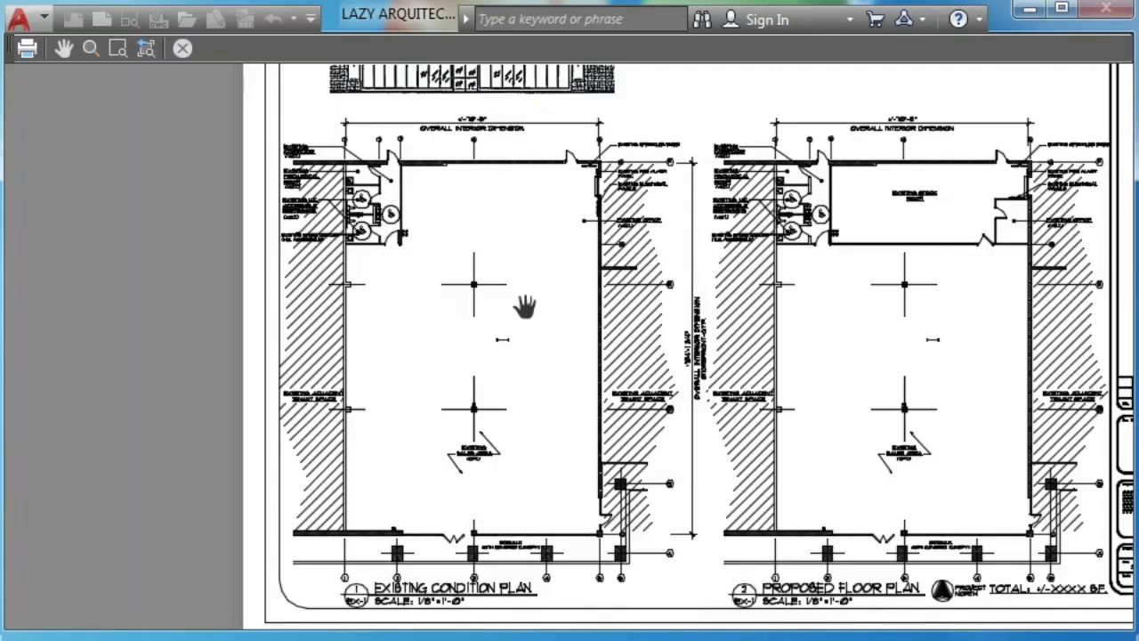
Step: Draw a rectangle with REC from the plans' upper left to below them for the macro
key(Escape)
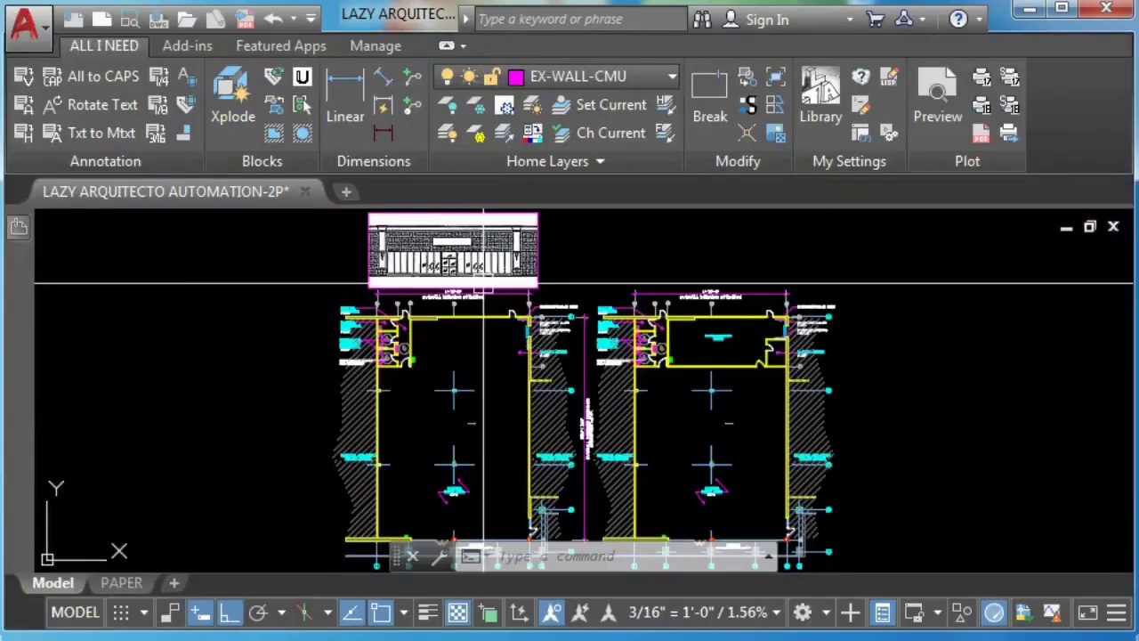
middle_drag(484, 406, 491, 386)
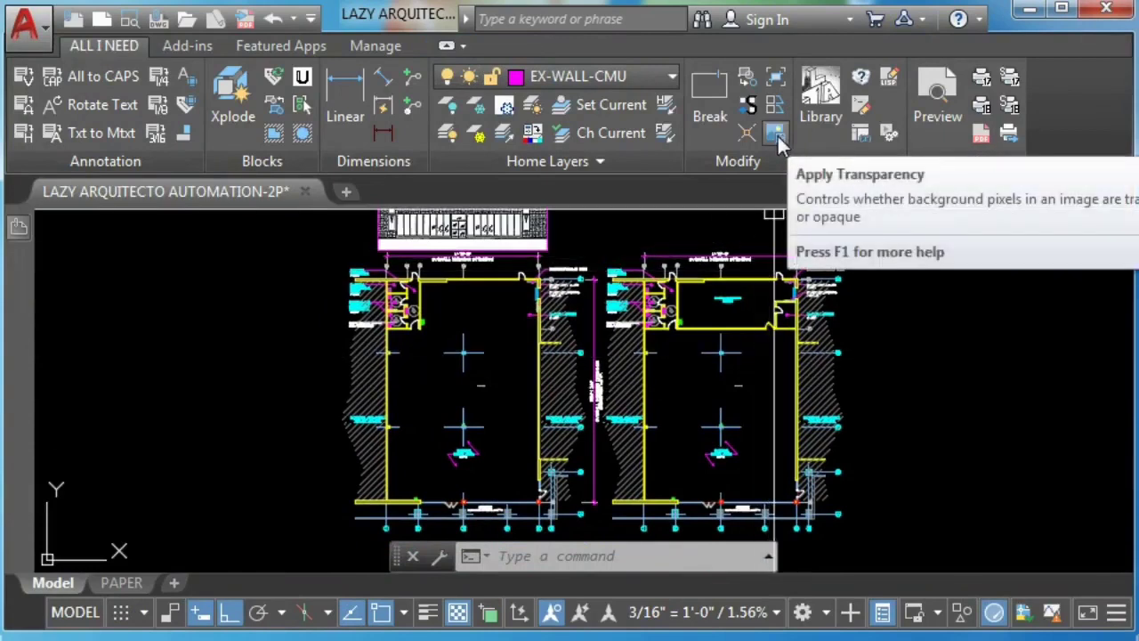
text(rec)
key(Return)
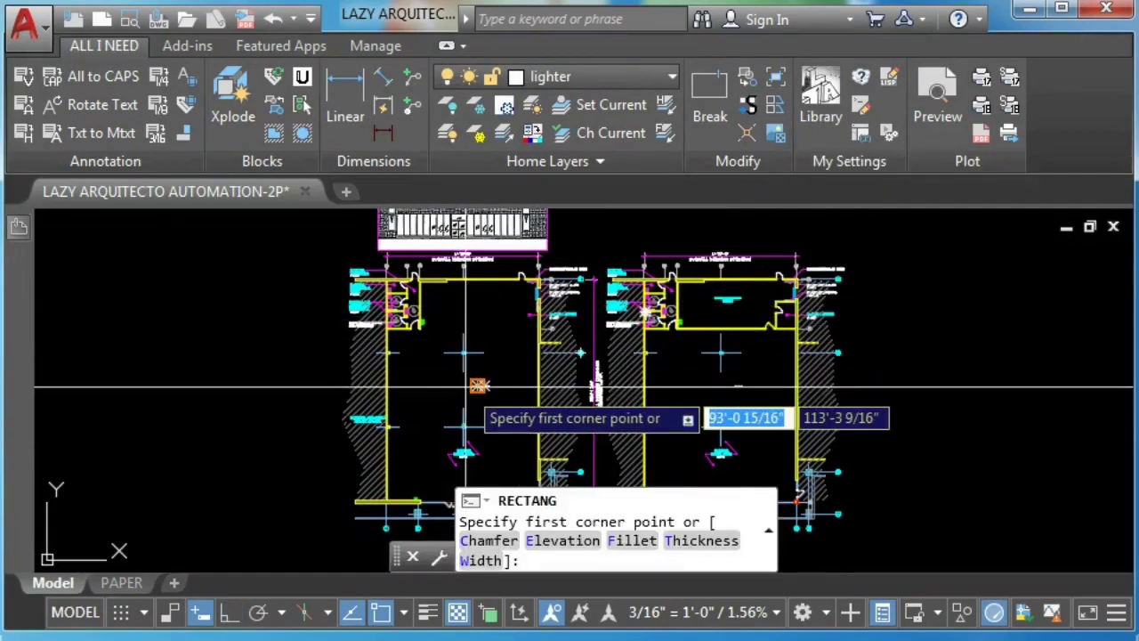
scroll(478, 385, up, 5)
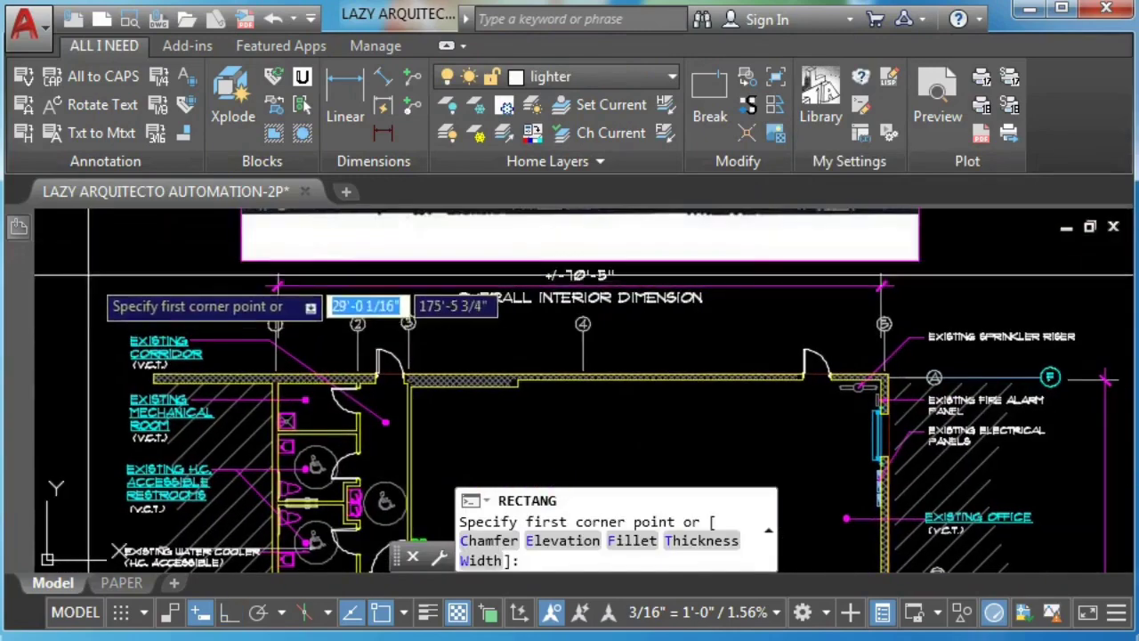
click(89, 271)
scroll(335, 407, down, 6)
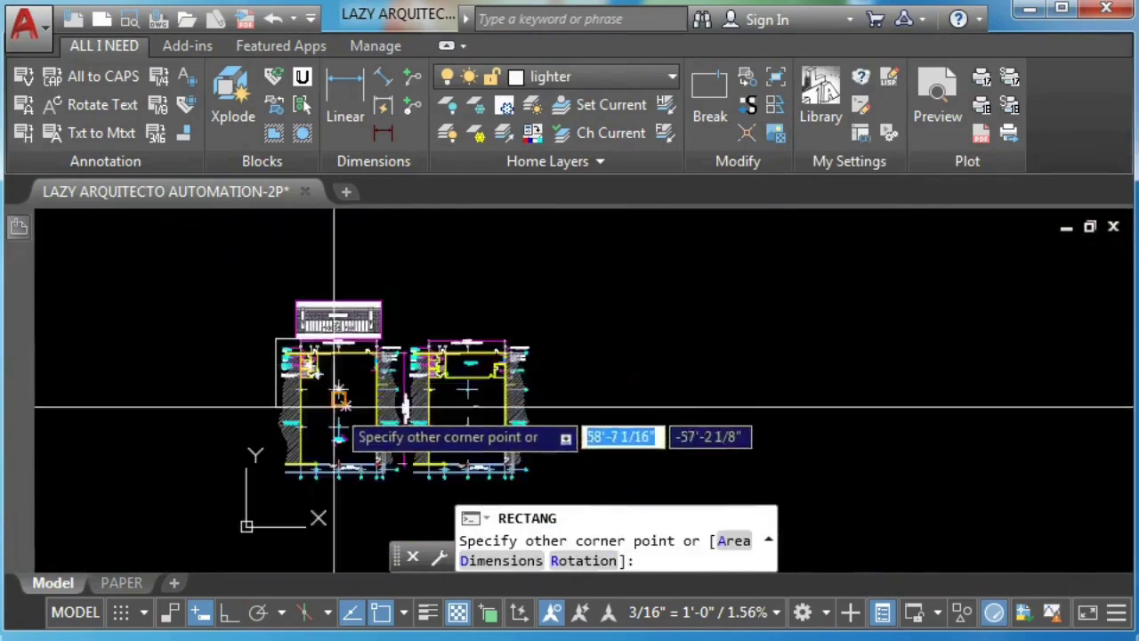
scroll(334, 408, up, 5)
scroll(348, 372, down, 3)
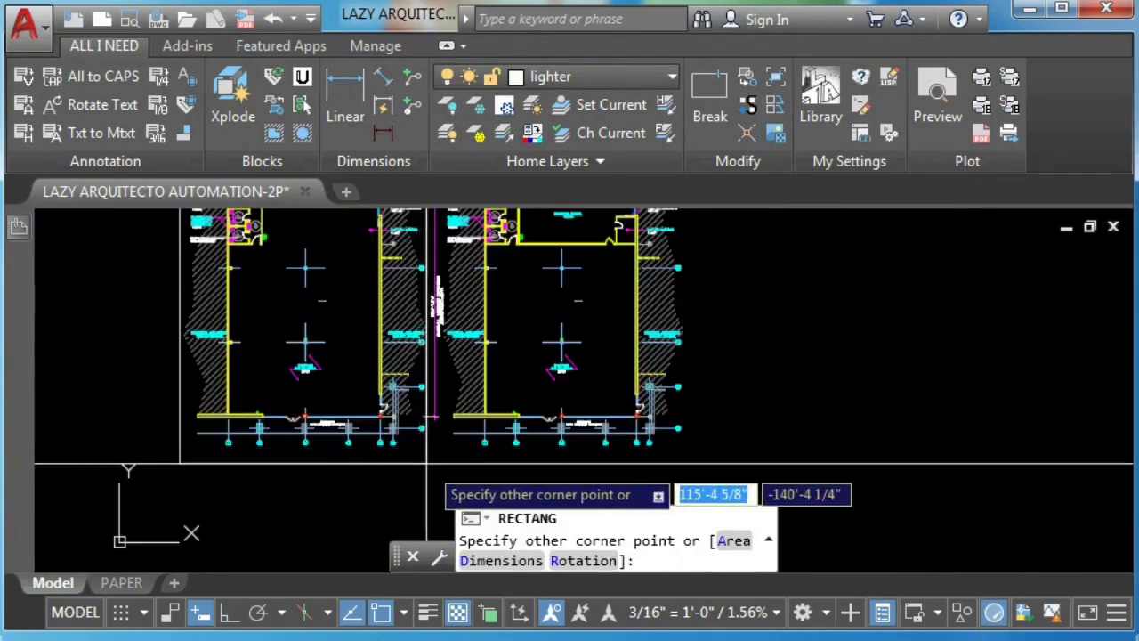
scroll(426, 463, down, 3)
click(427, 464)
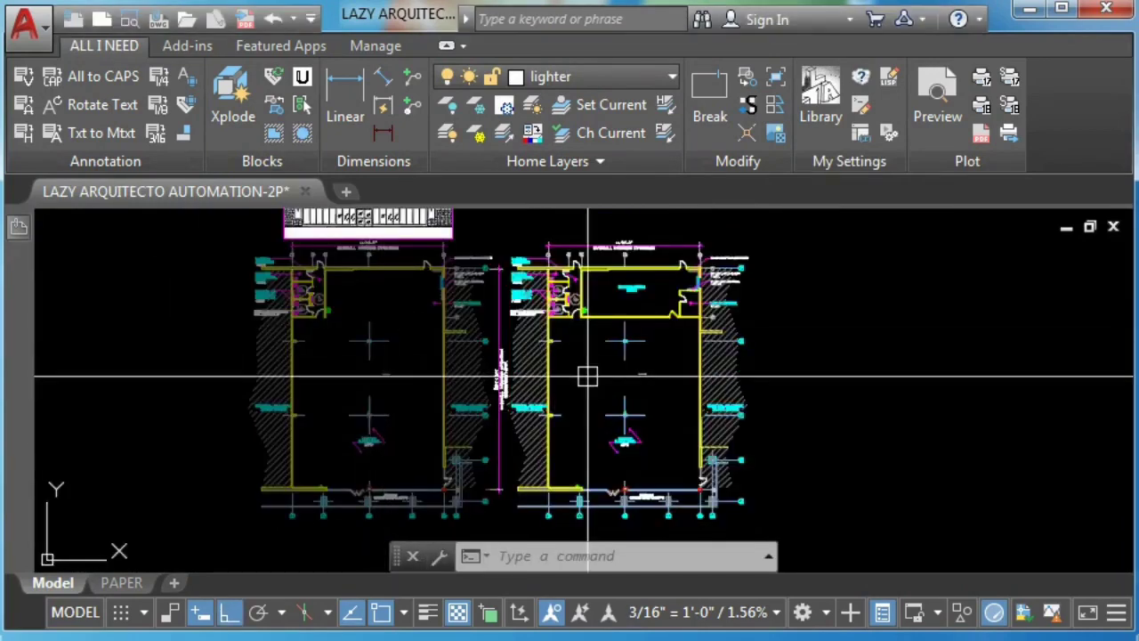
click(936, 107)
Step: Zoom and pan the PAPER layout to view the top of both plans
scroll(418, 427, up, 5)
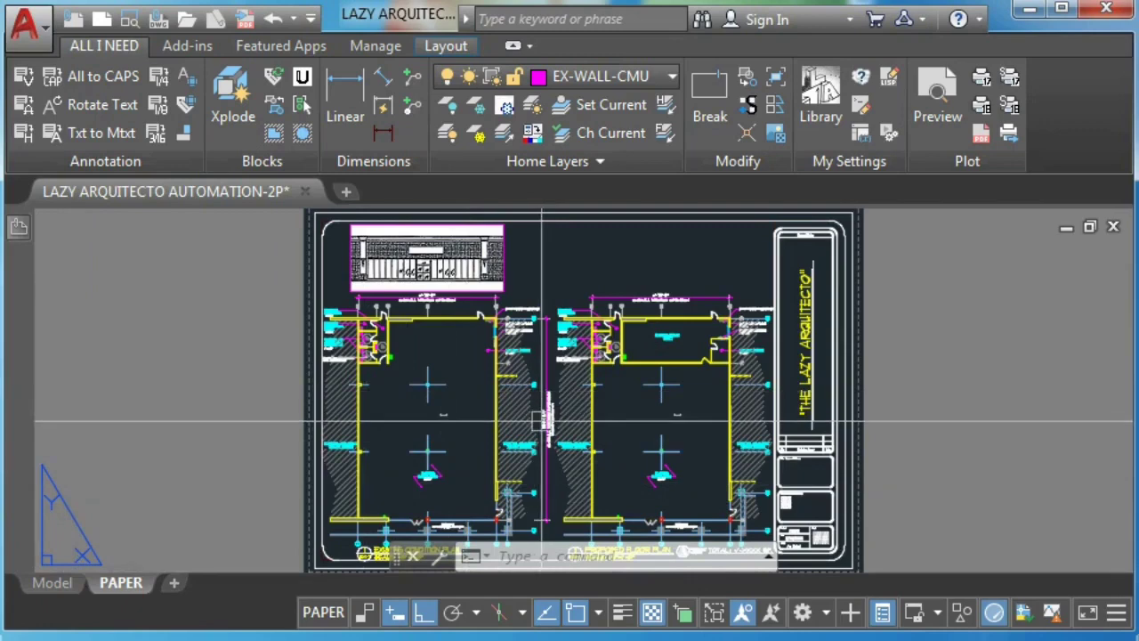
scroll(542, 425, up, 5)
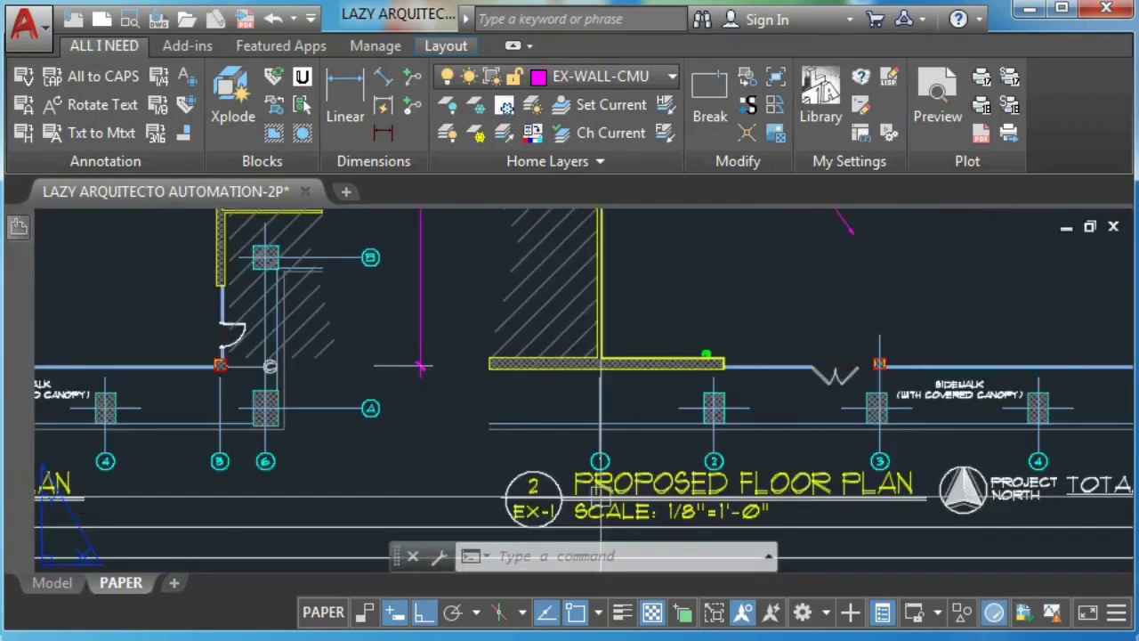
scroll(622, 480, down, 3)
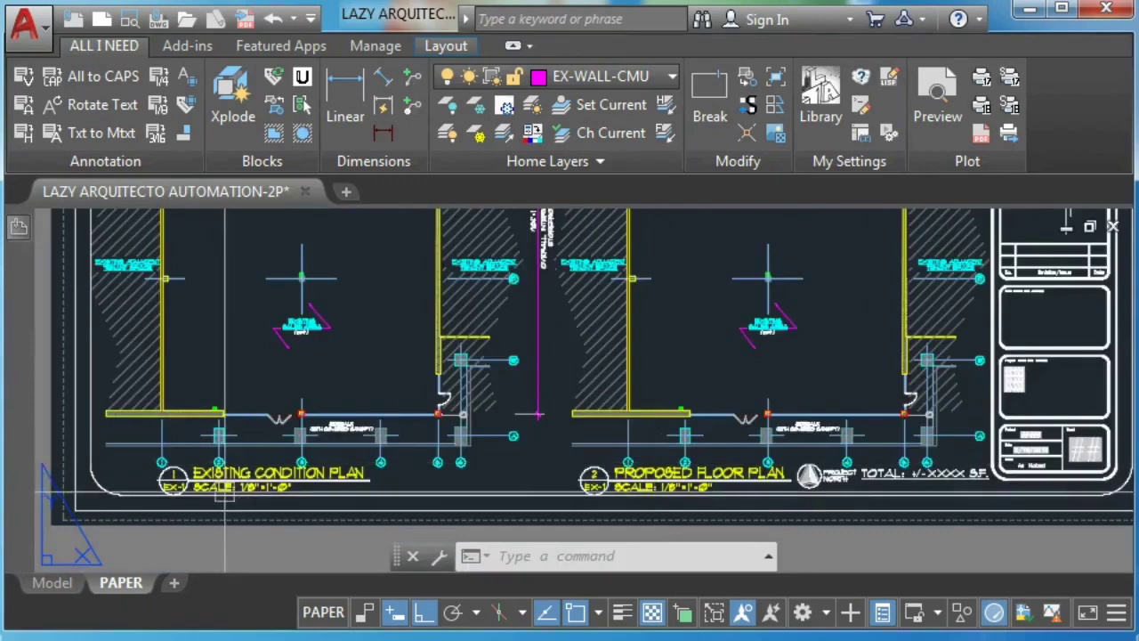
middle_drag(747, 225, 765, 405)
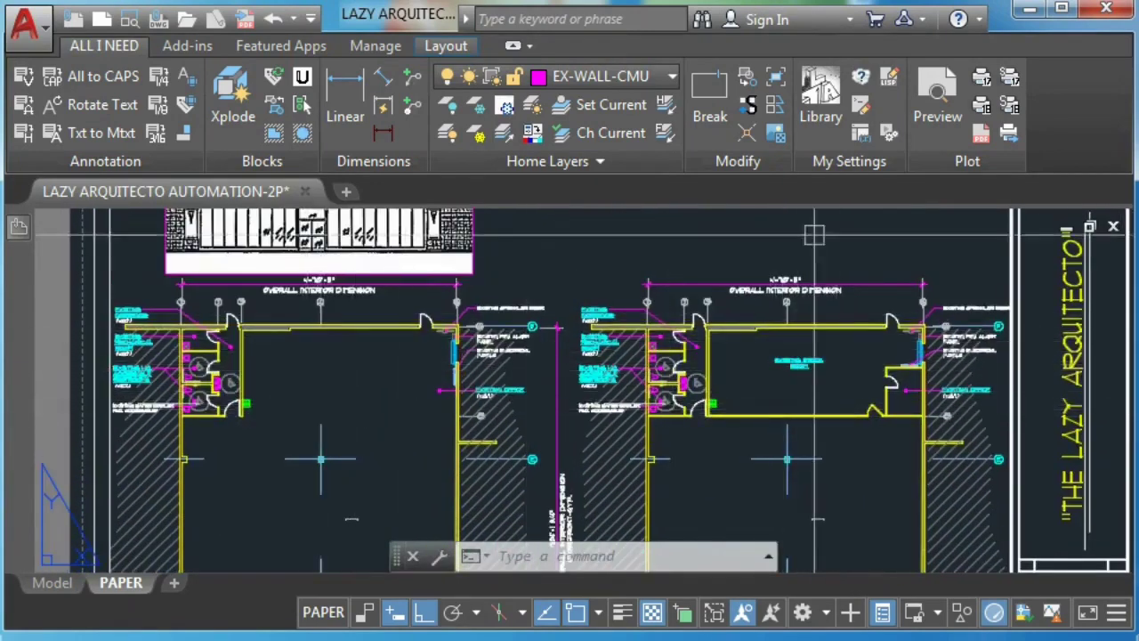
Step: Check the sheet's dimension strings in plot preview, then return to model space
click(937, 96)
scroll(465, 474, up, 3)
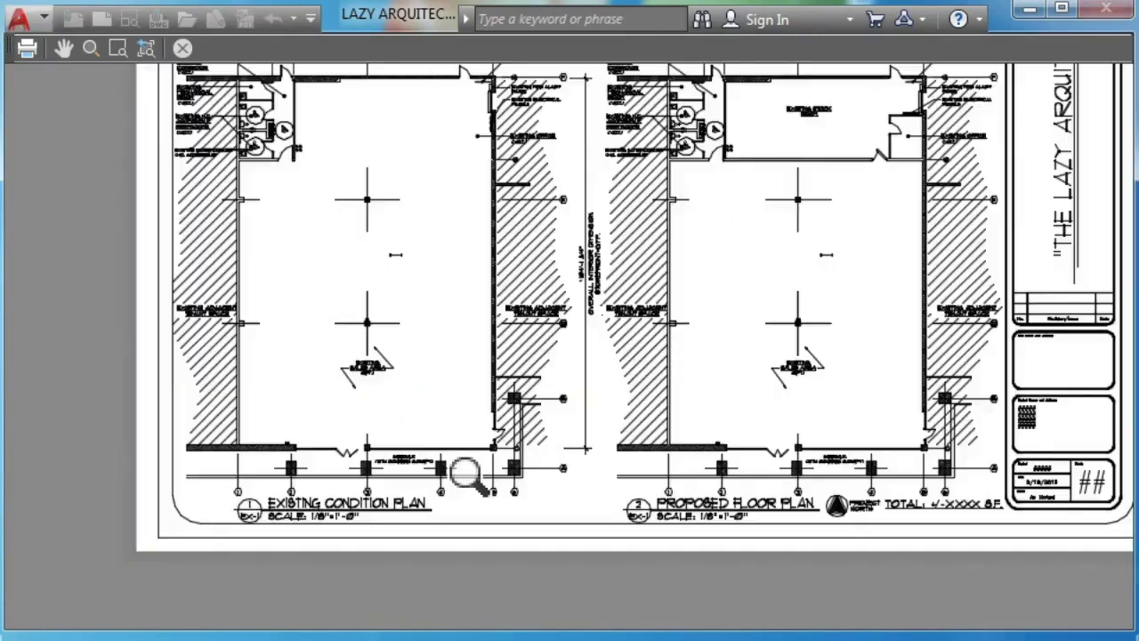
middle_drag(580, 330, 579, 360)
scroll(611, 273, up, 3)
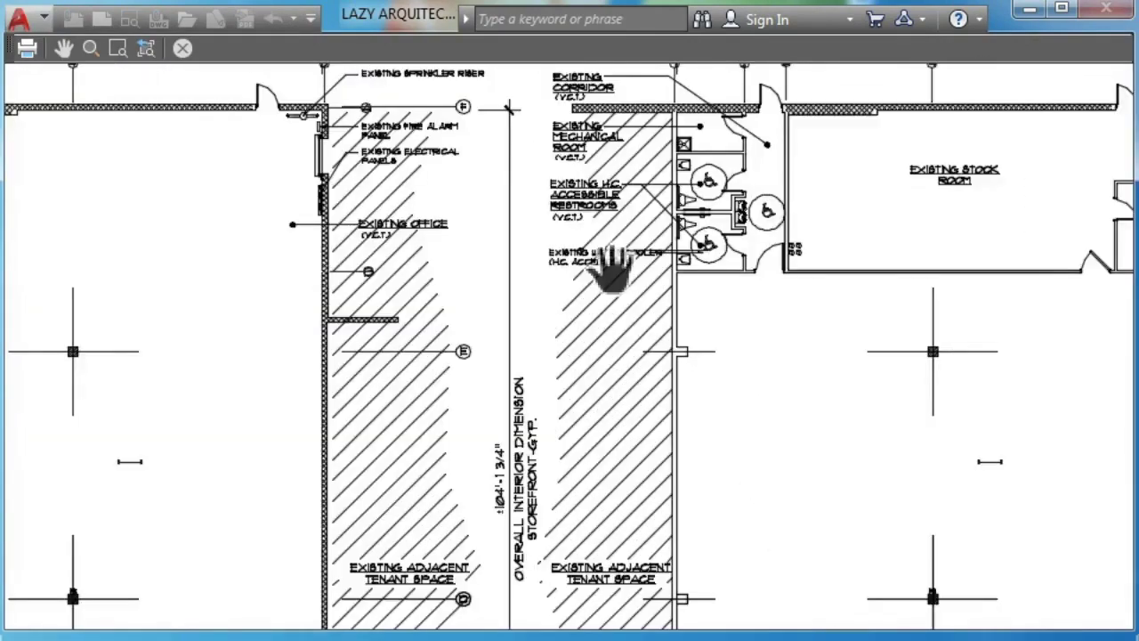
scroll(873, 219, down, 3)
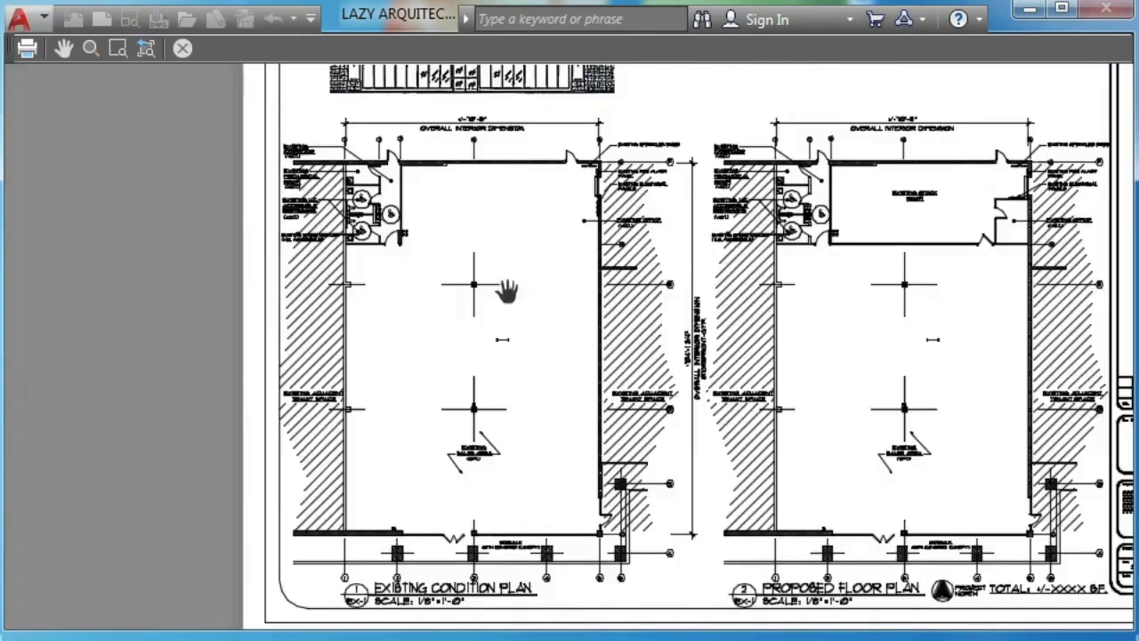
key(Escape)
middle_drag(483, 402, 491, 387)
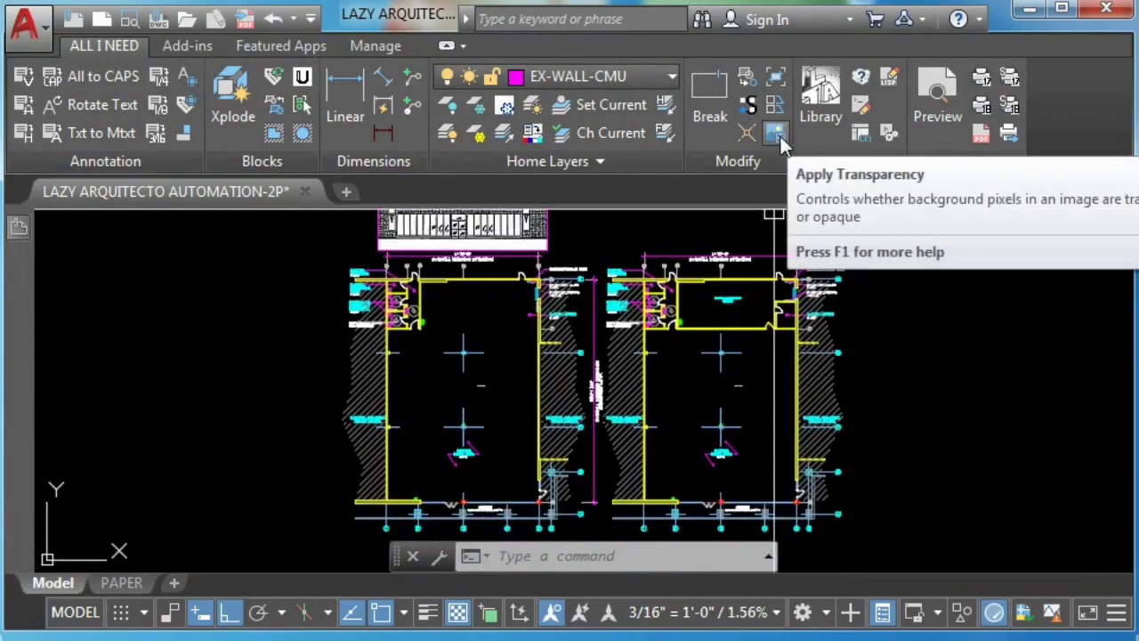
Step: Draw a RECTANG rectangle from the plans' upper left corner so the routine converts it to a wipeout
text(rectang)
key(Return)
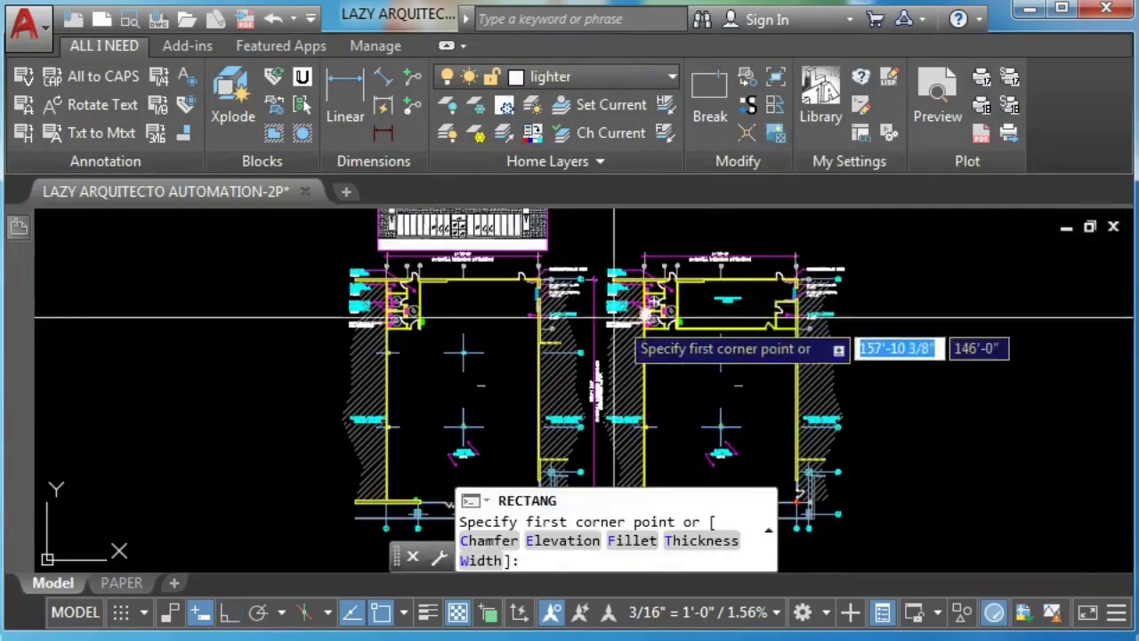
scroll(479, 384, up, 7)
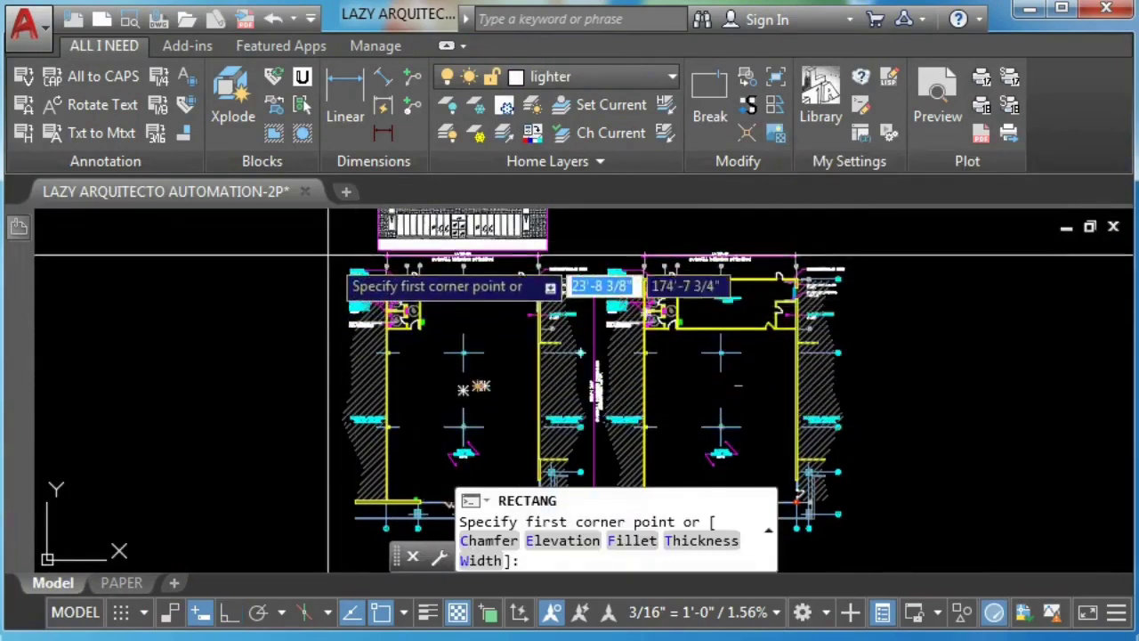
middle_drag(256, 300, 139, 290)
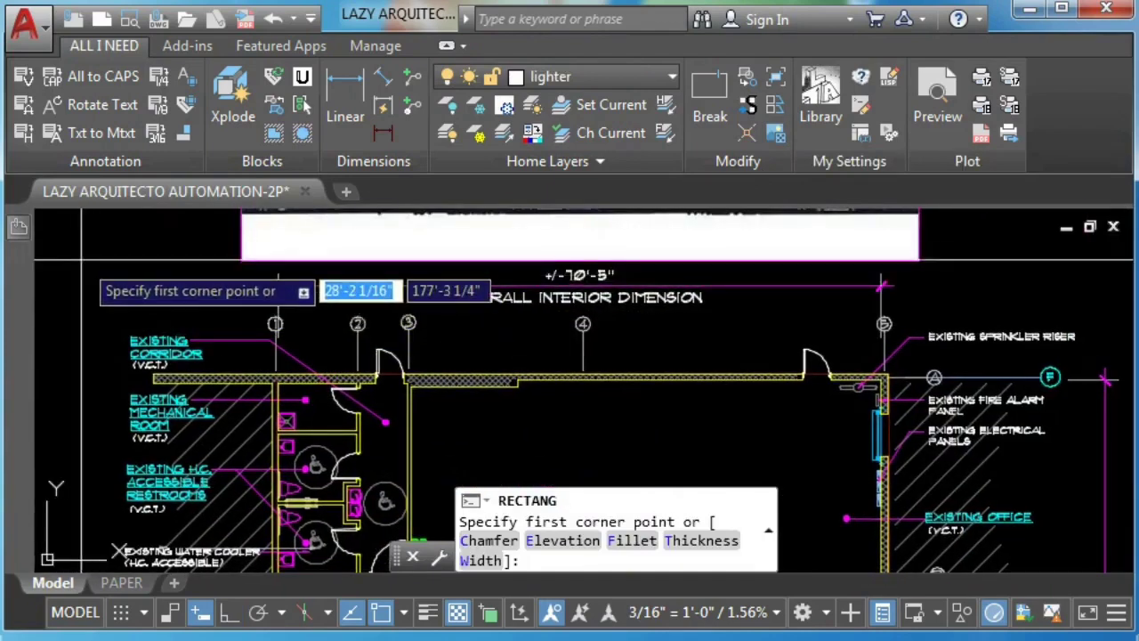
click(81, 272)
scroll(294, 347, down, 8)
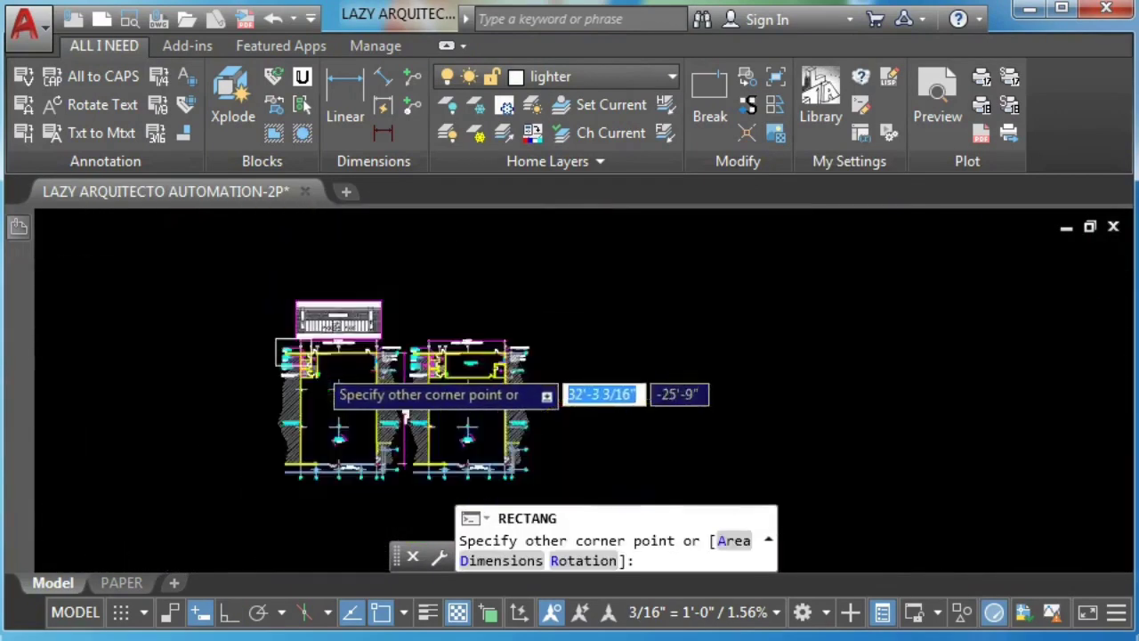
scroll(370, 457, up, 6)
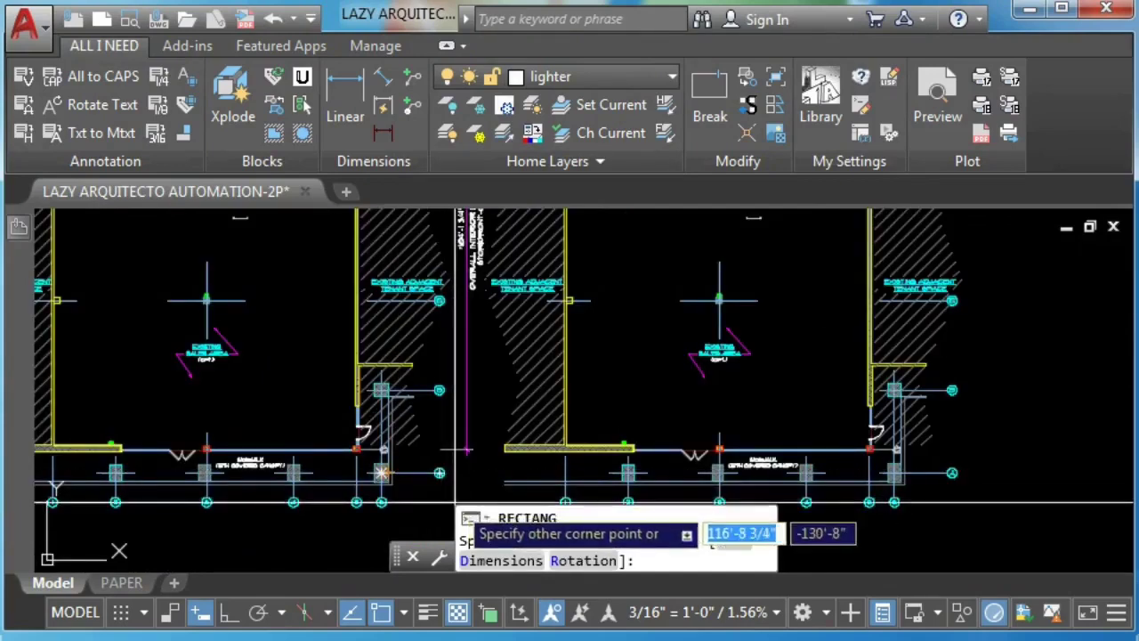
scroll(441, 481, down, 6)
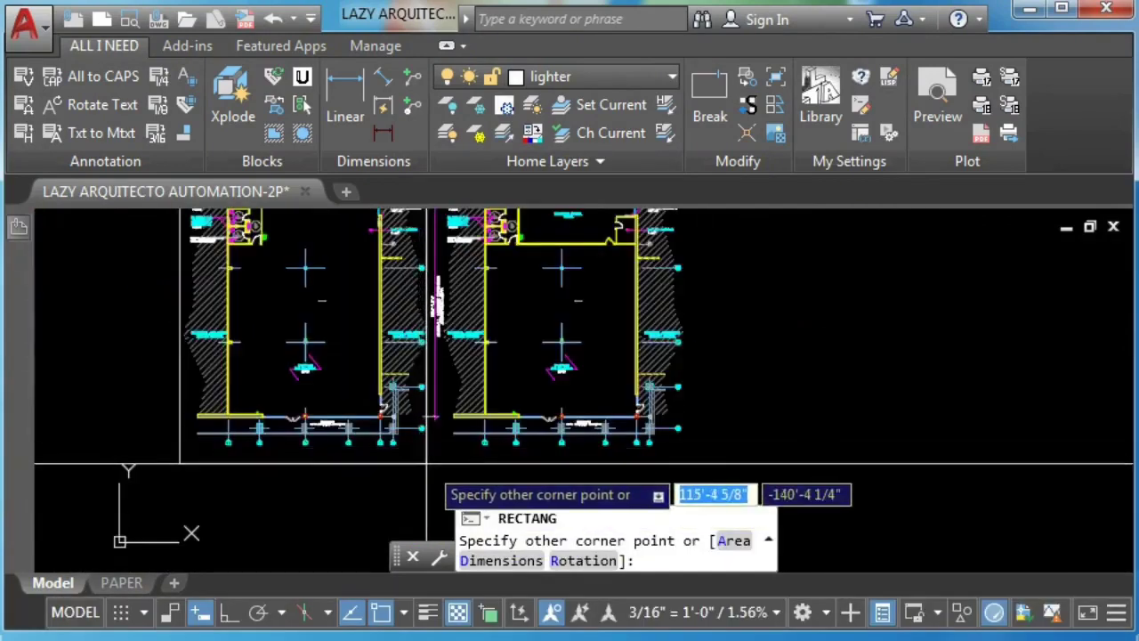
scroll(426, 462, down, 2)
click(427, 384)
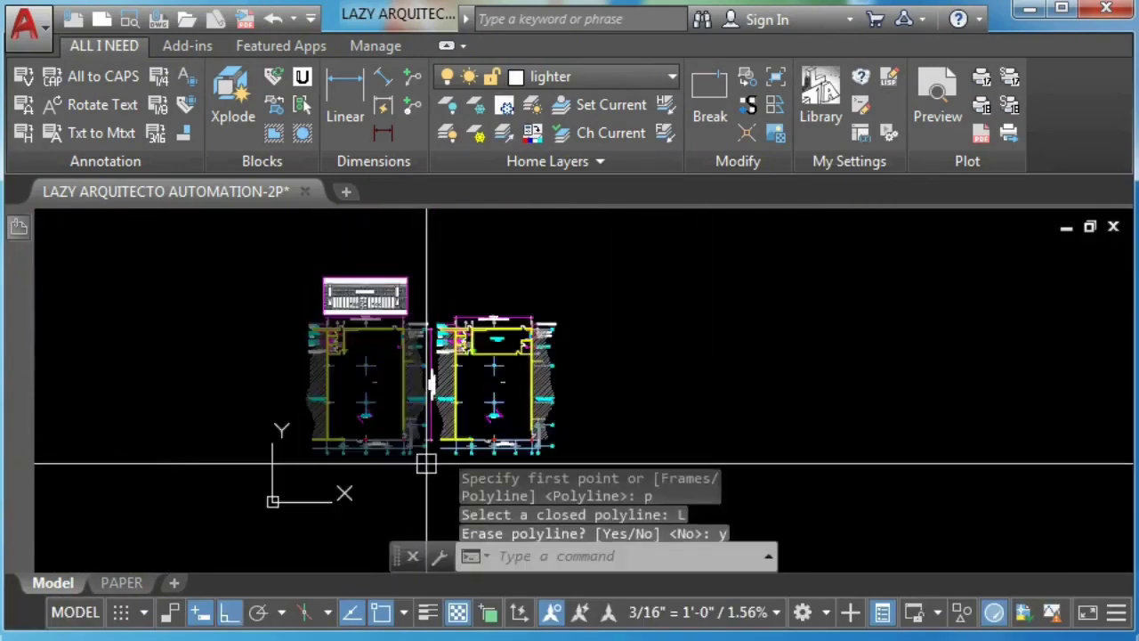
scroll(361, 387, up, 3)
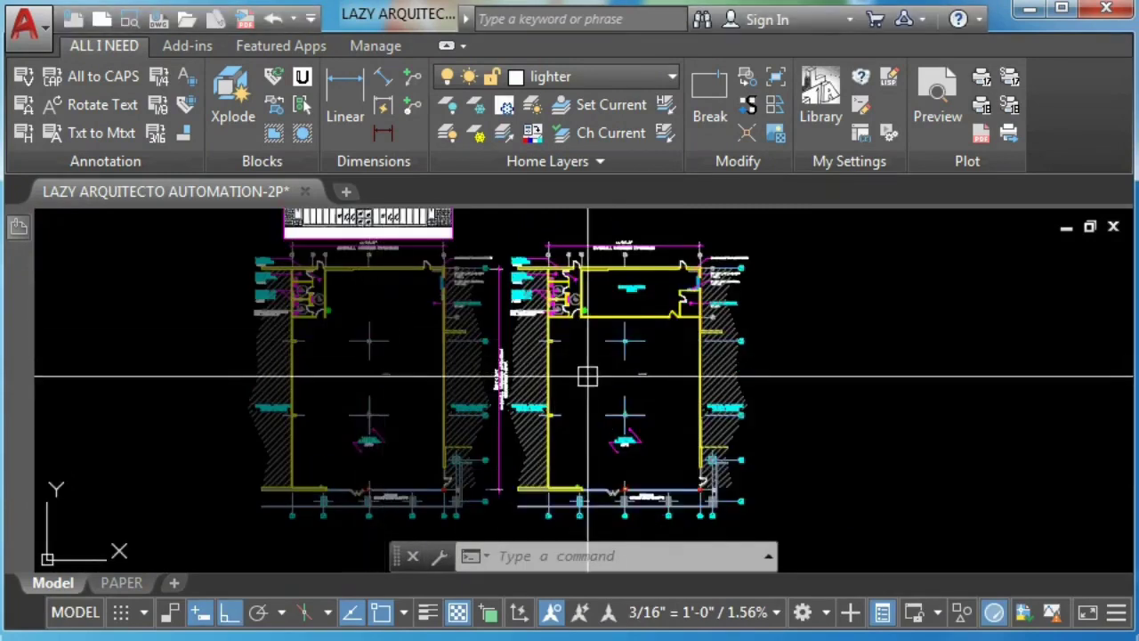
click(937, 111)
Step: Zoom into the plot preview to inspect details, then pan to frame the whole sheet
scroll(433, 436, up, 5)
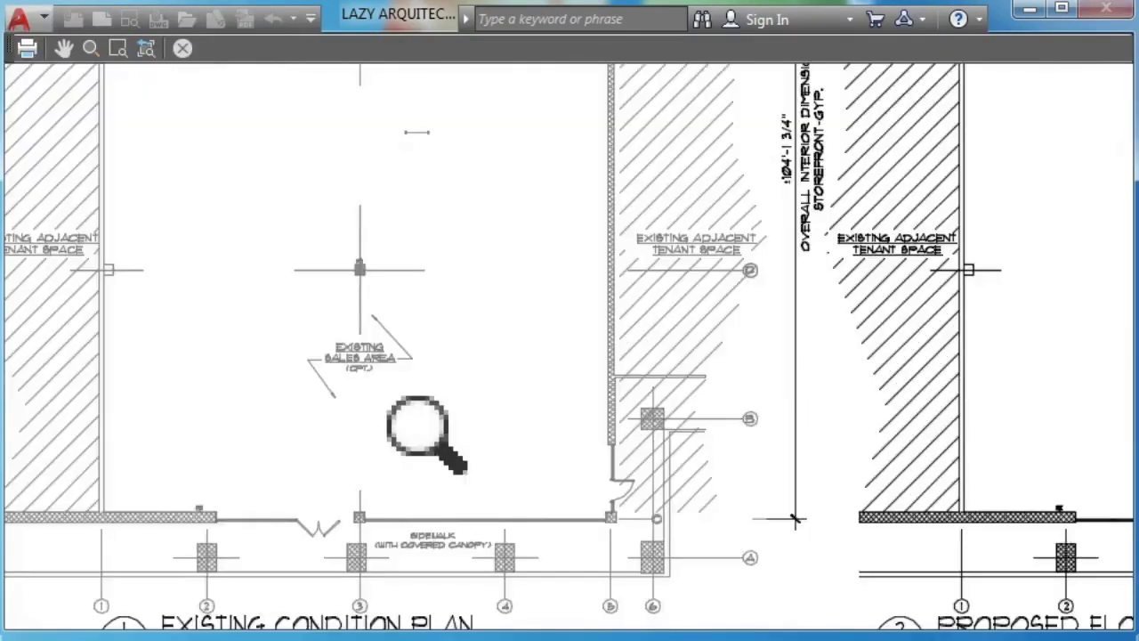
scroll(430, 437, down, 2)
scroll(488, 78, up, 3)
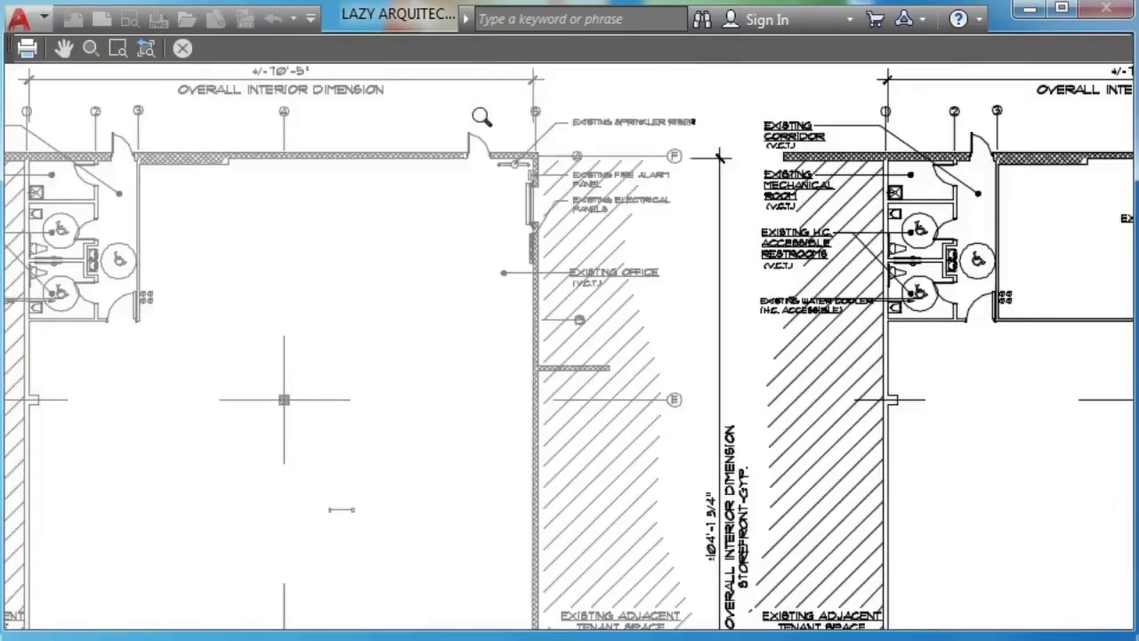
scroll(36, 223, up, 2)
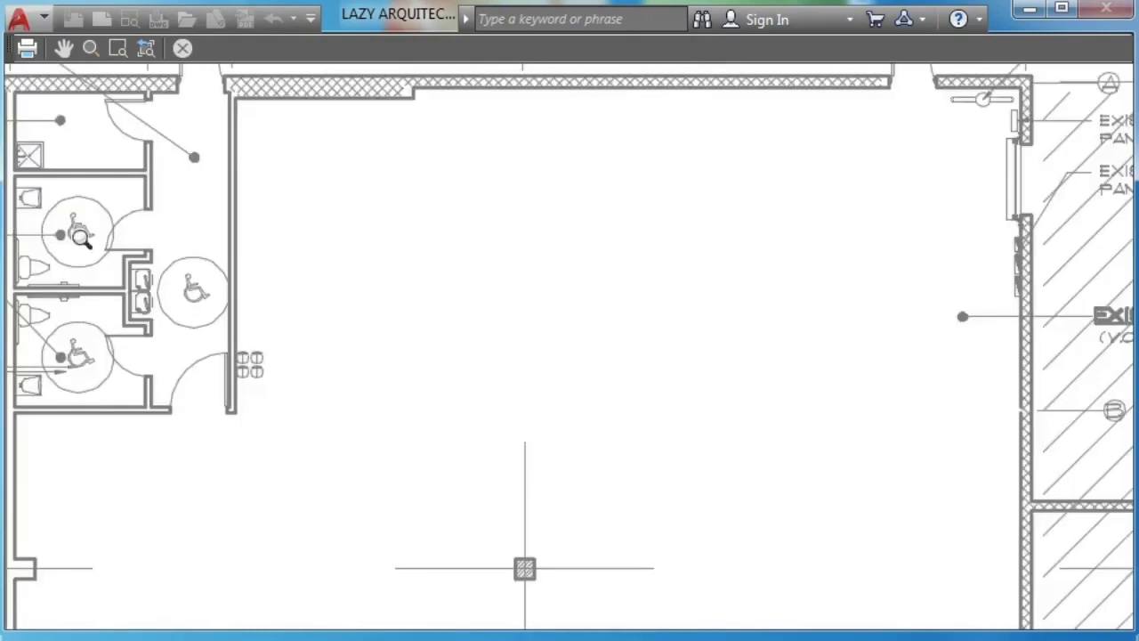
scroll(217, 253, down, 5)
middle_drag(342, 519, 303, 465)
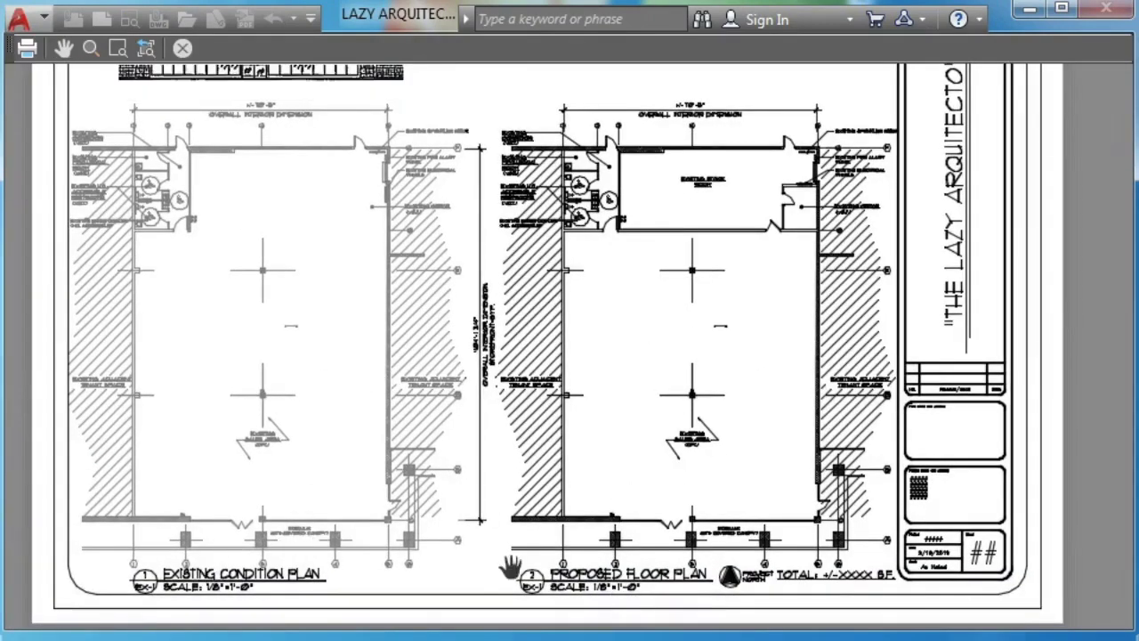
Step: Close the print preview and set TRANSPARENCYDISPLAY to 0
key(Escape)
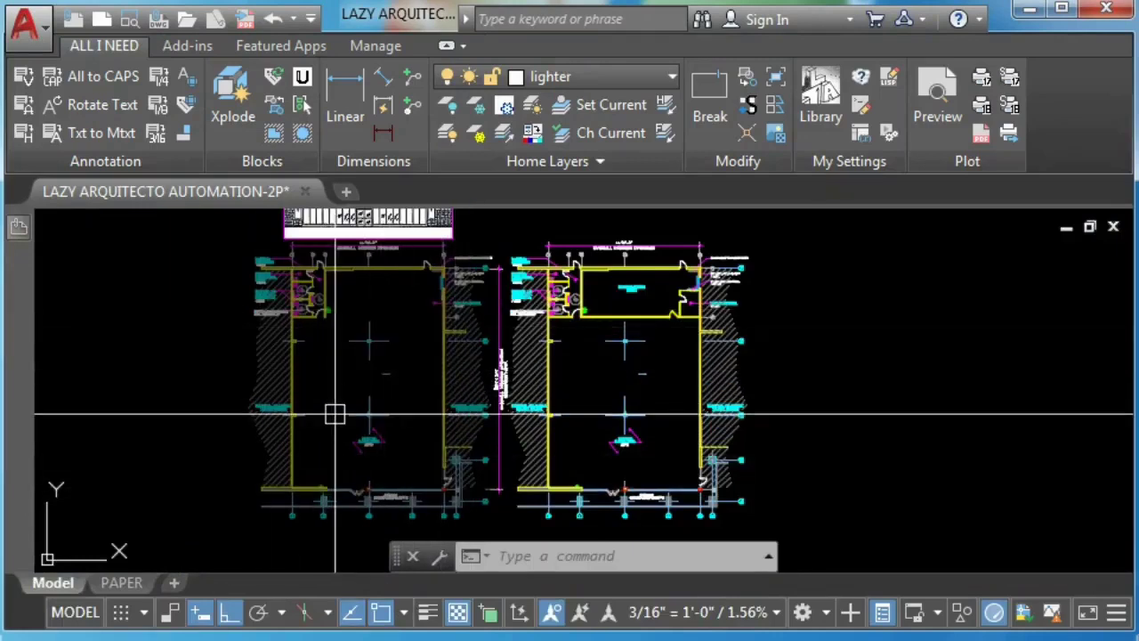
text(transpa)
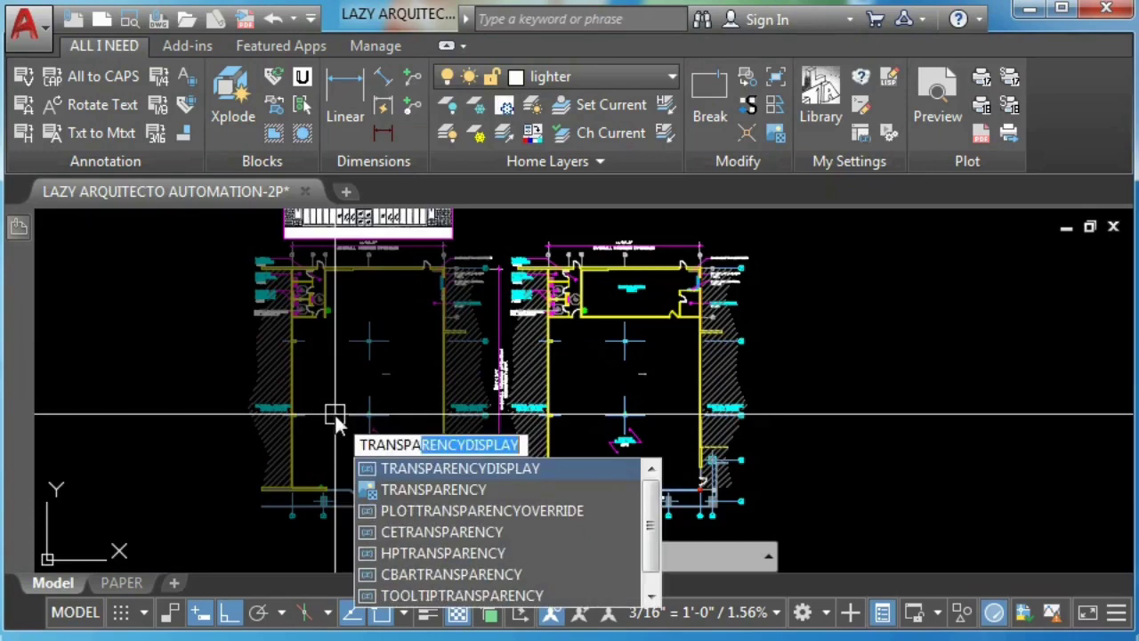
key(Return)
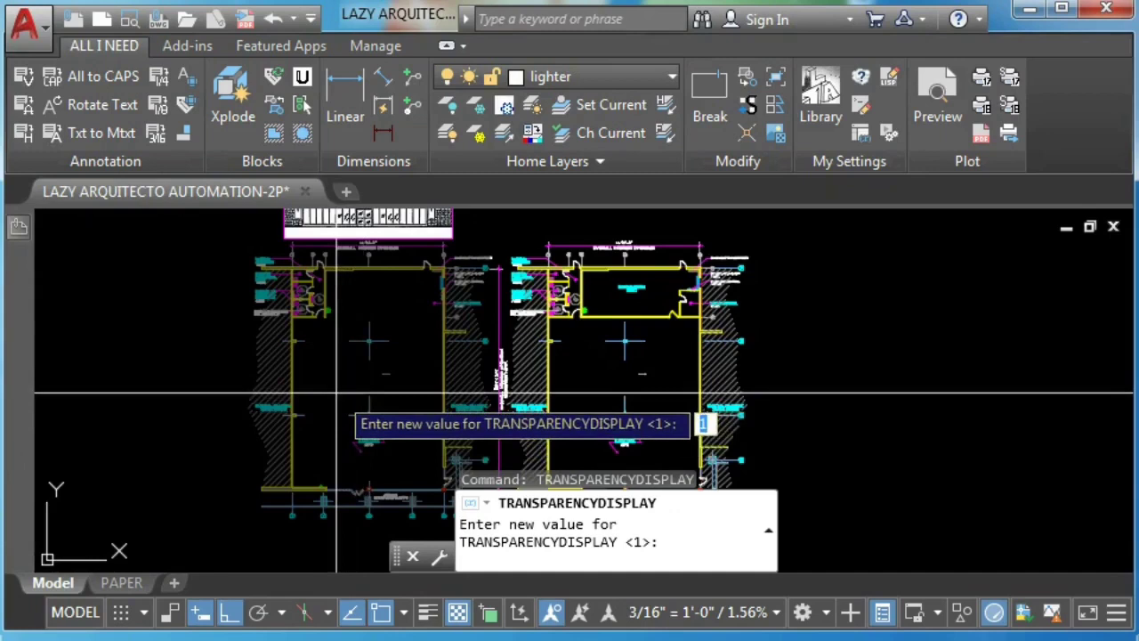
key(Return)
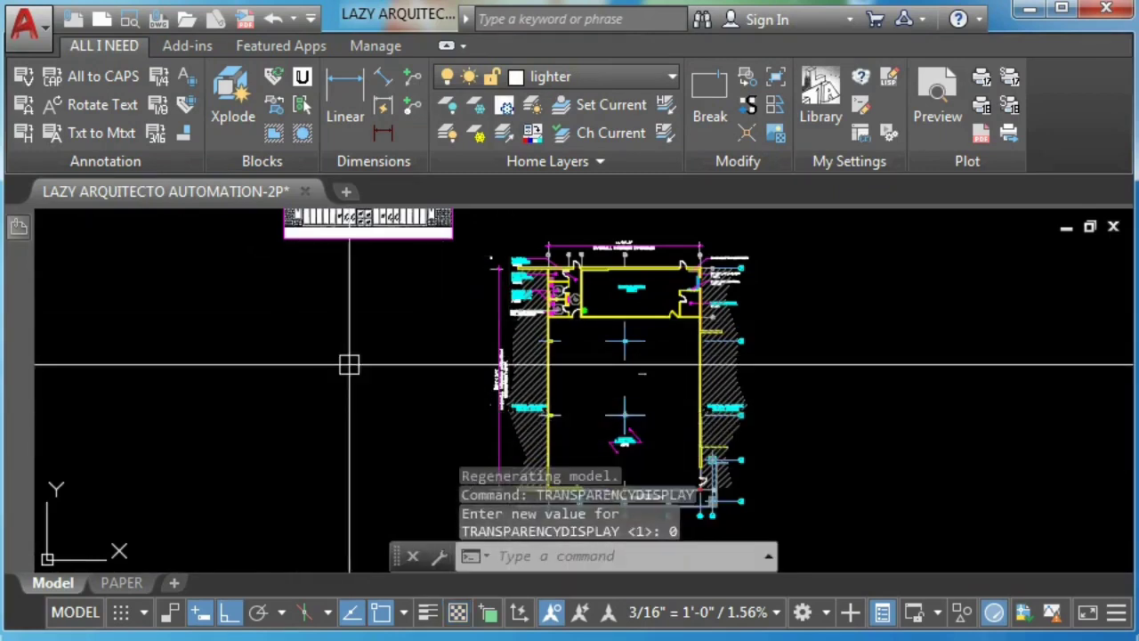
Step: Set TRANSPARENCYDISPLAY back to 1 to restore transparency display
key(Return)
text(1)
key(Return)
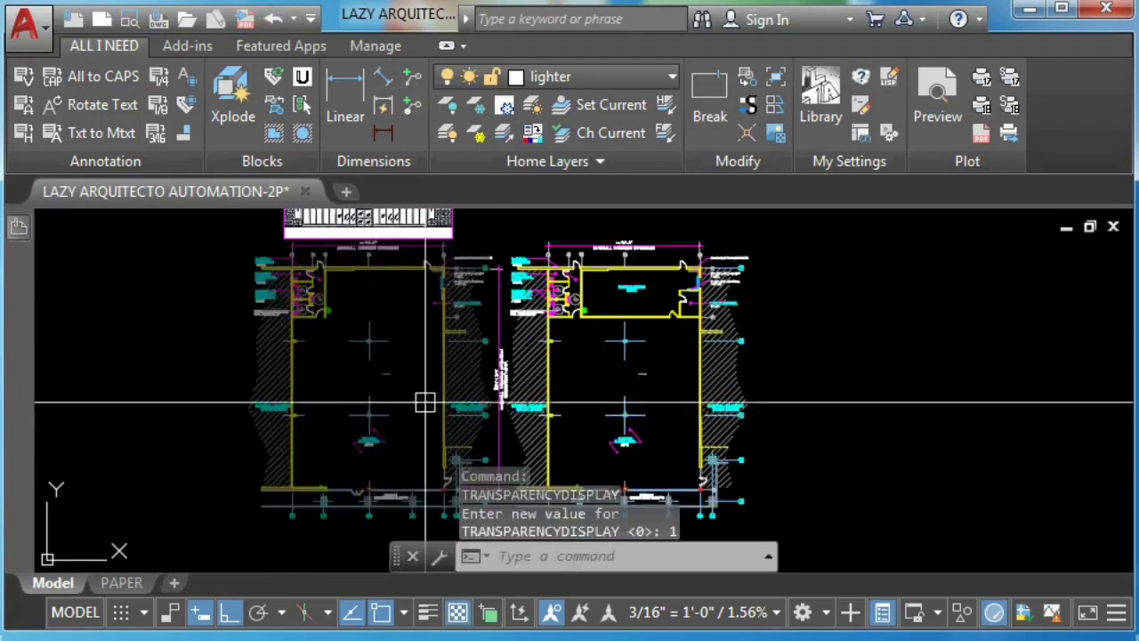
Step: Select the storefront elevation image and check its layer in Properties
middle_drag(407, 364, 489, 473)
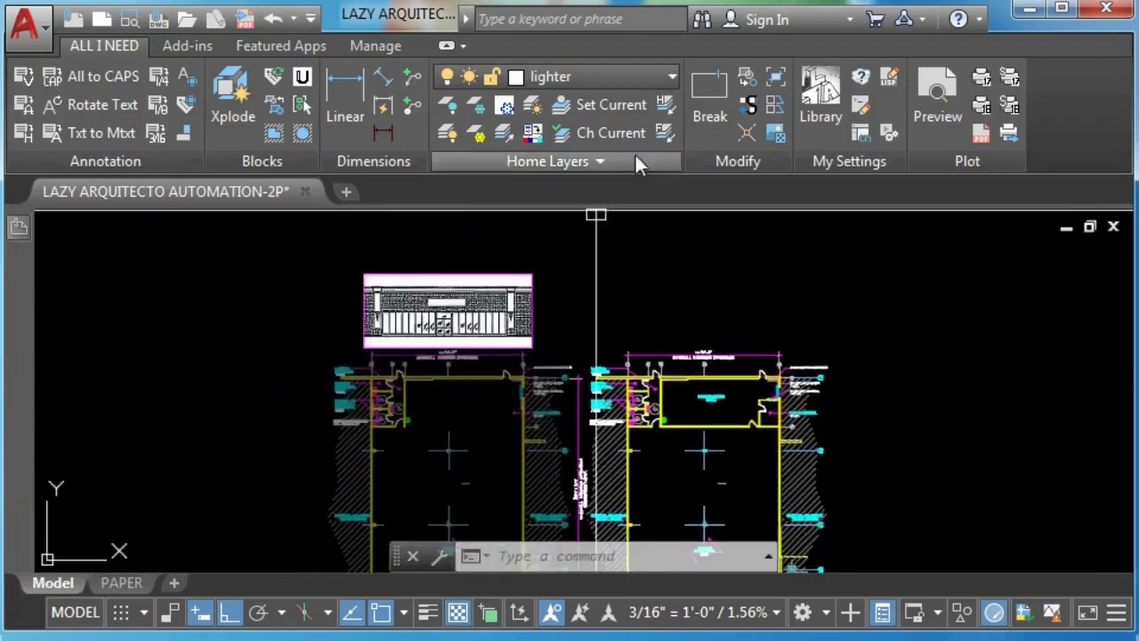
scroll(422, 303, up, 3)
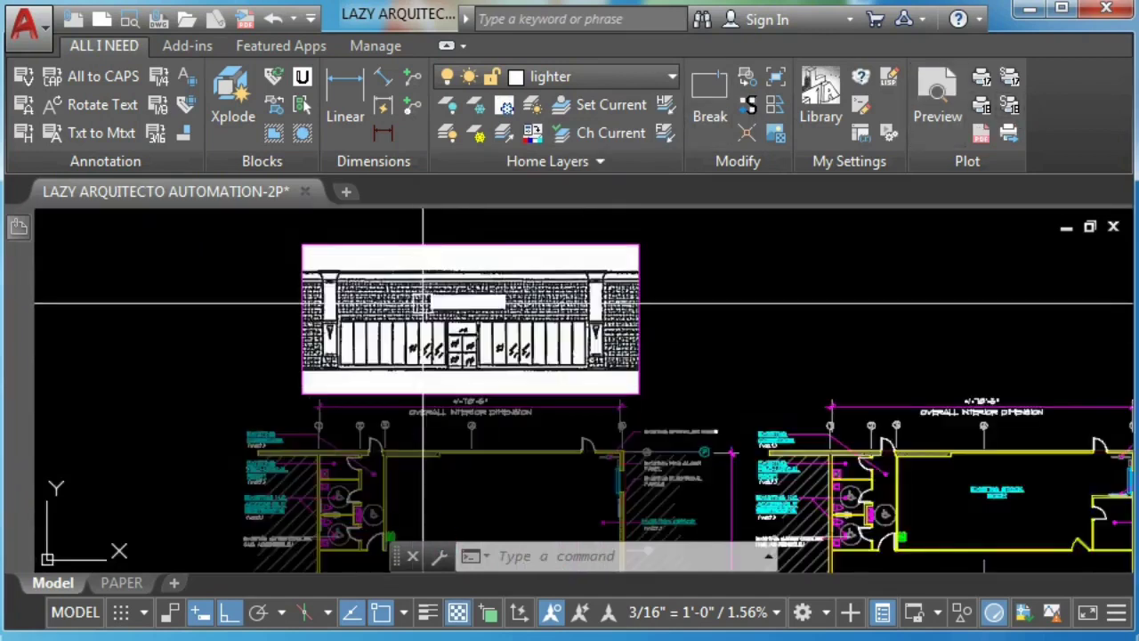
drag(449, 274, 409, 278)
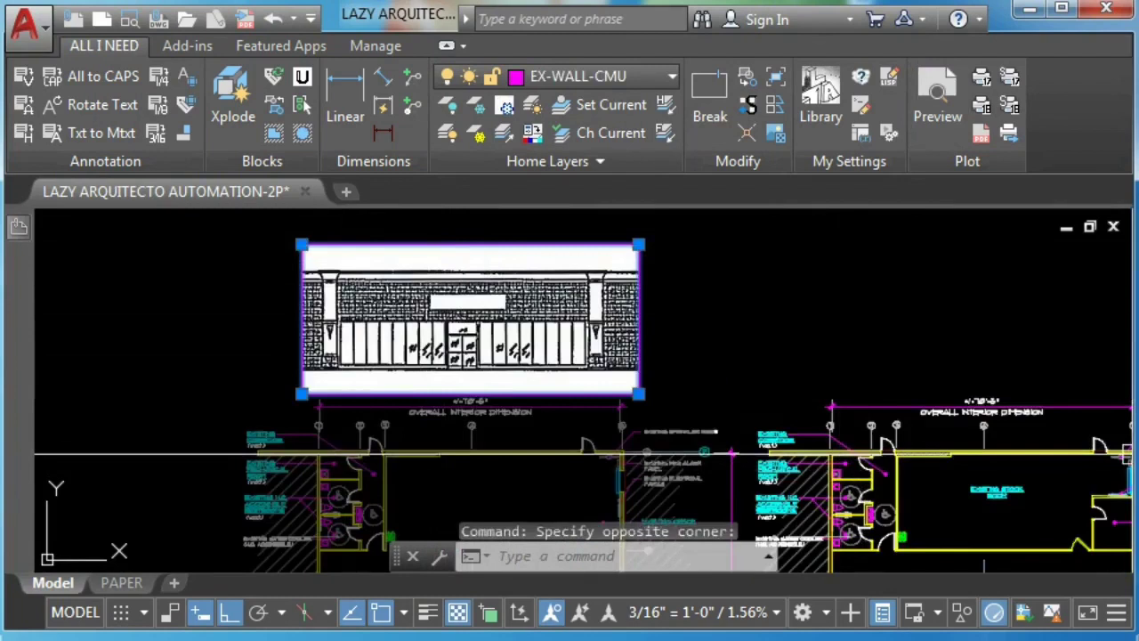
key(ctrl+shift+p)
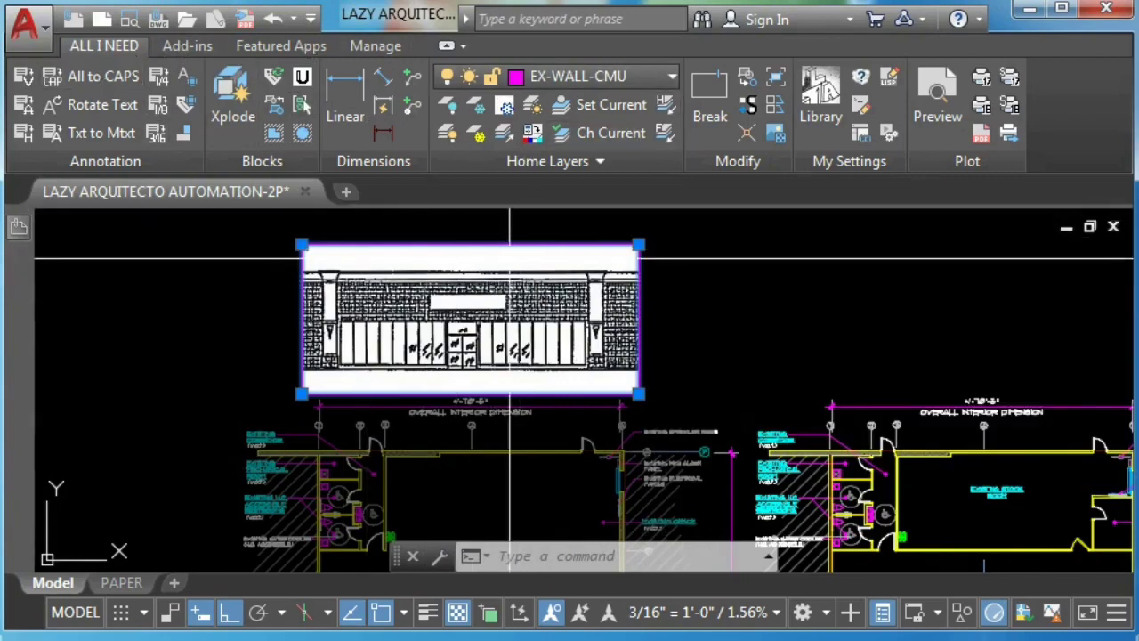
key(Escape)
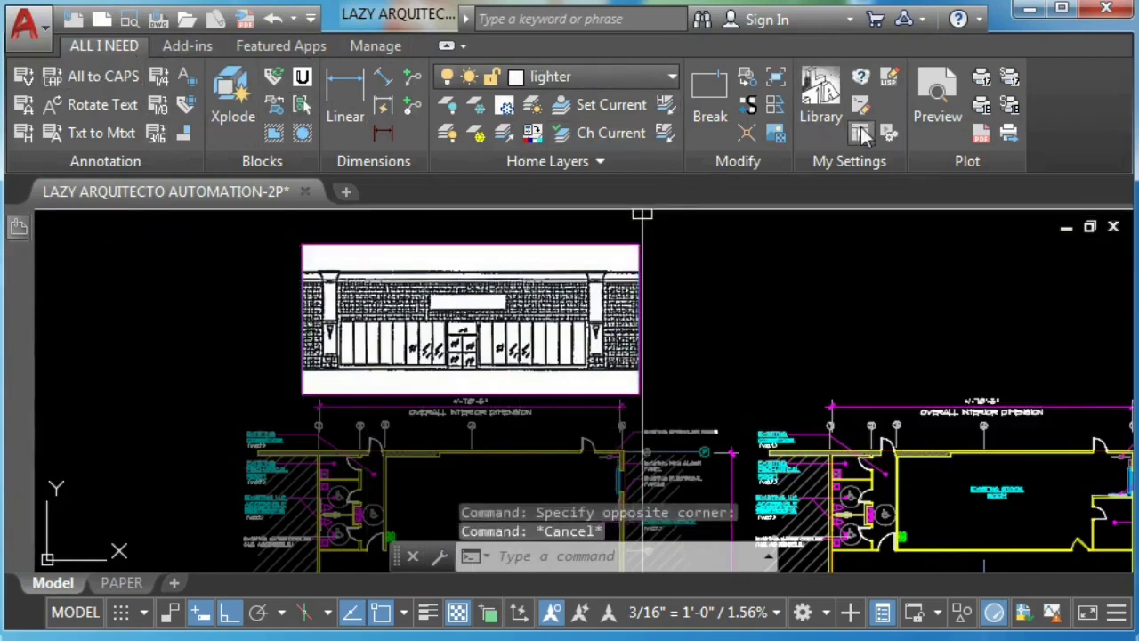
Step: Preview the printed sheet to see how the elevation image prints
click(926, 97)
scroll(376, 229, up, 5)
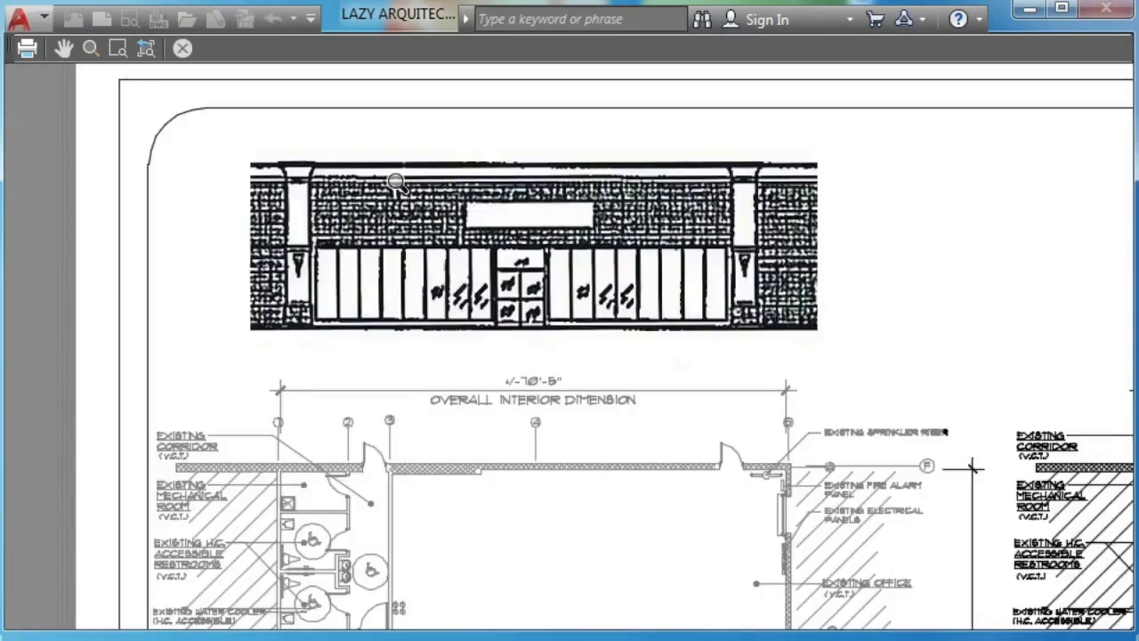
scroll(428, 198, up, 2)
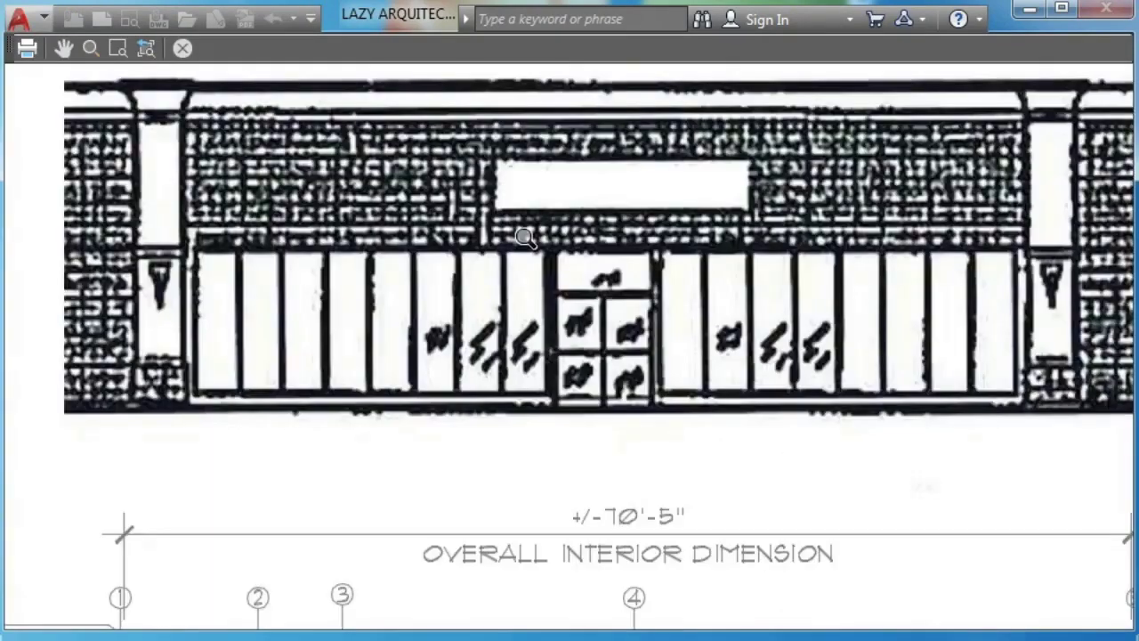
key(Escape)
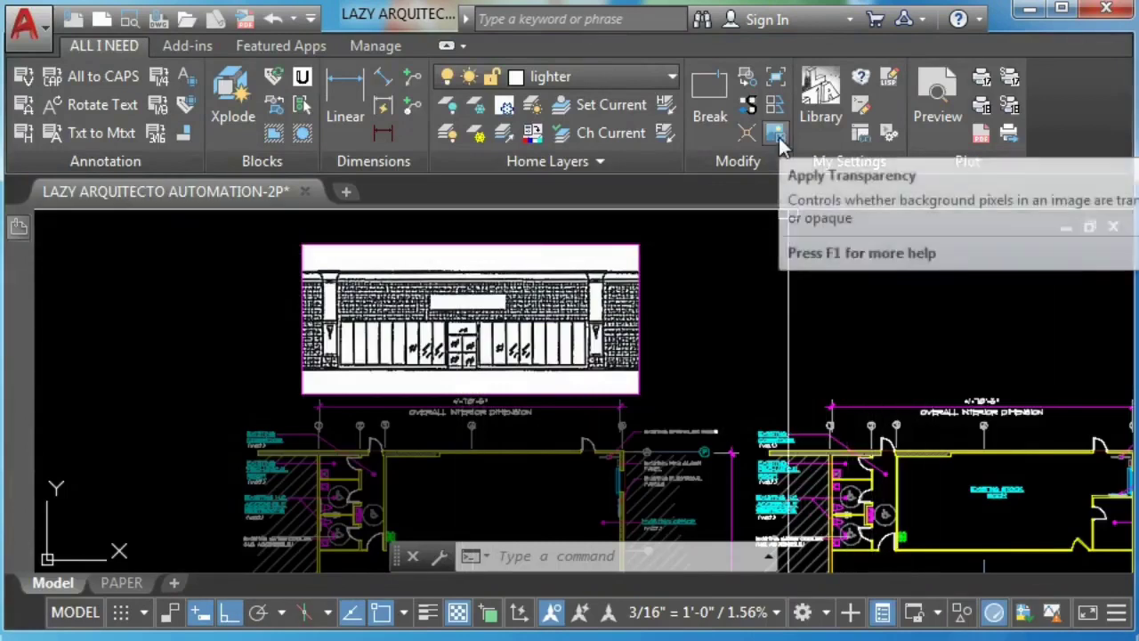
Step: Draw a rectangle around the elevation image and preview the faded result
text(rec)
key(Return)
click(302, 245)
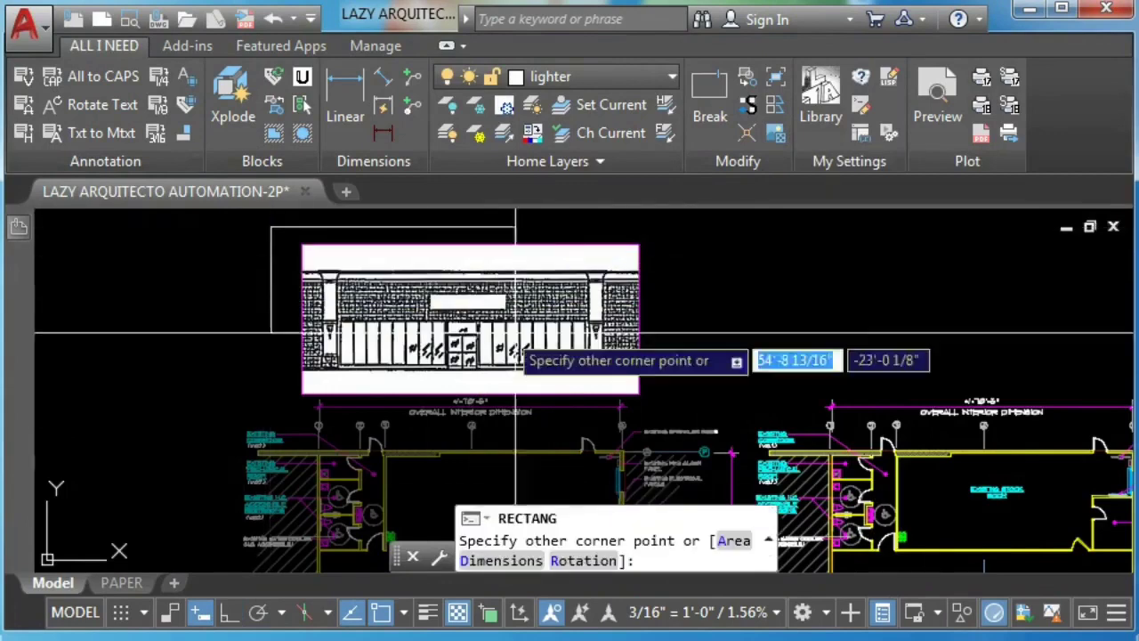
click(641, 393)
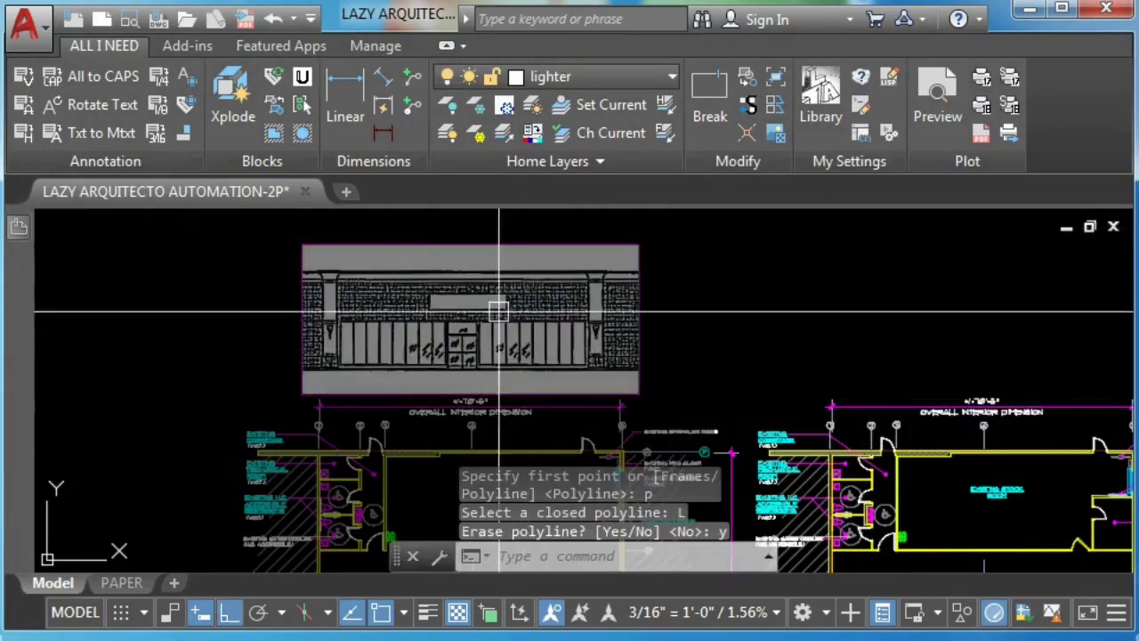
click(934, 98)
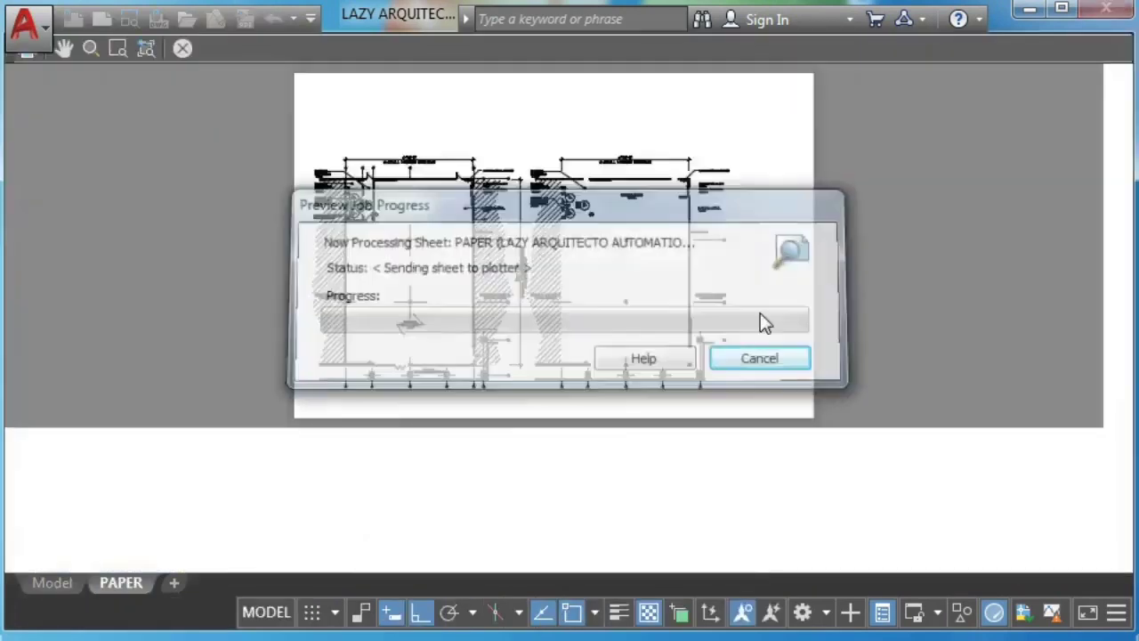
scroll(408, 208, up, 5)
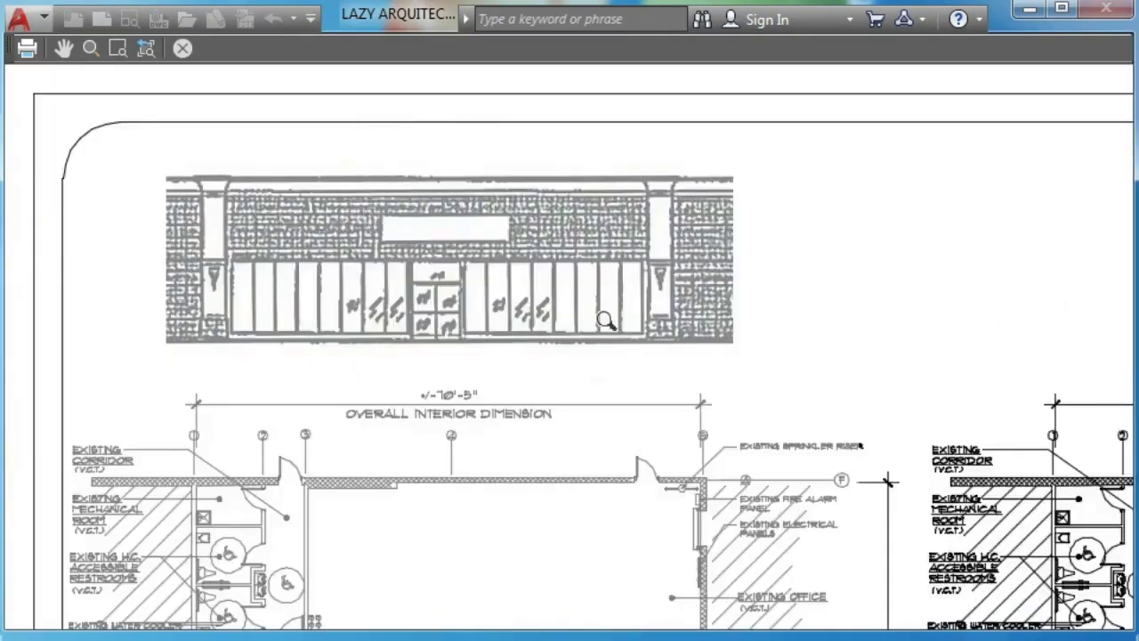
key(Escape)
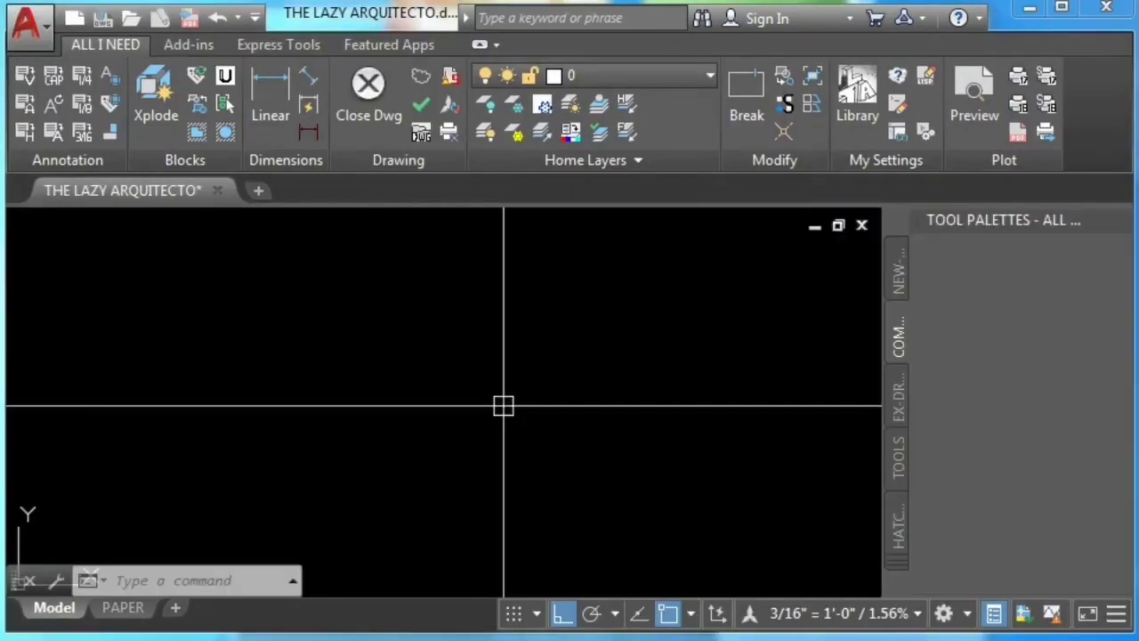
Step: In CUI, duplicate the Zoom, Scale command and inspect its name and macro
text(C)
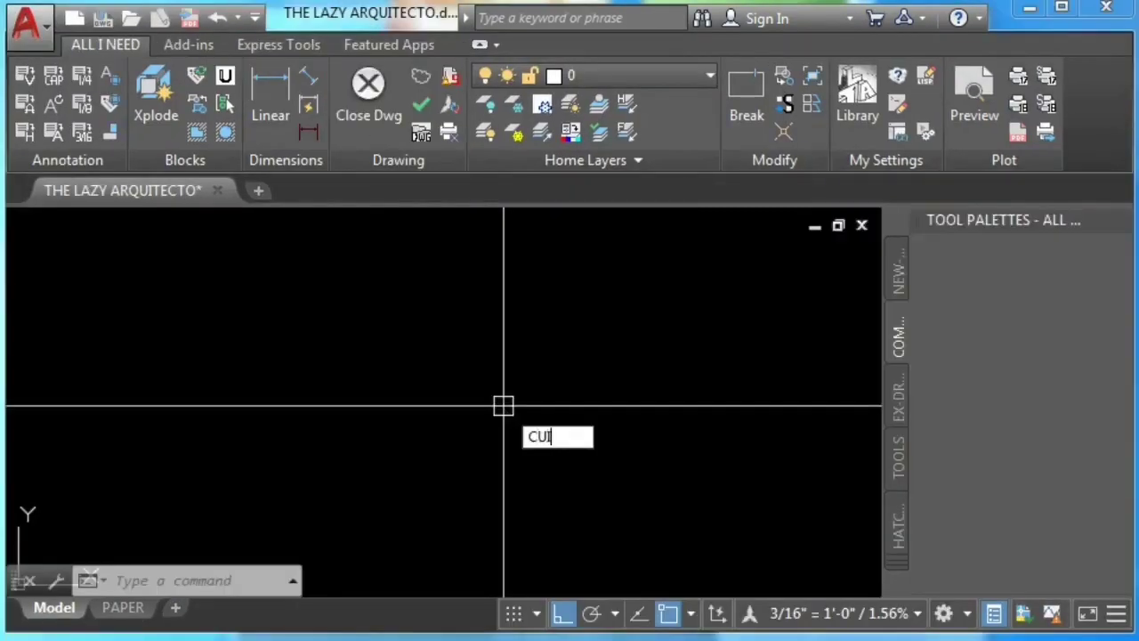
text(UI)
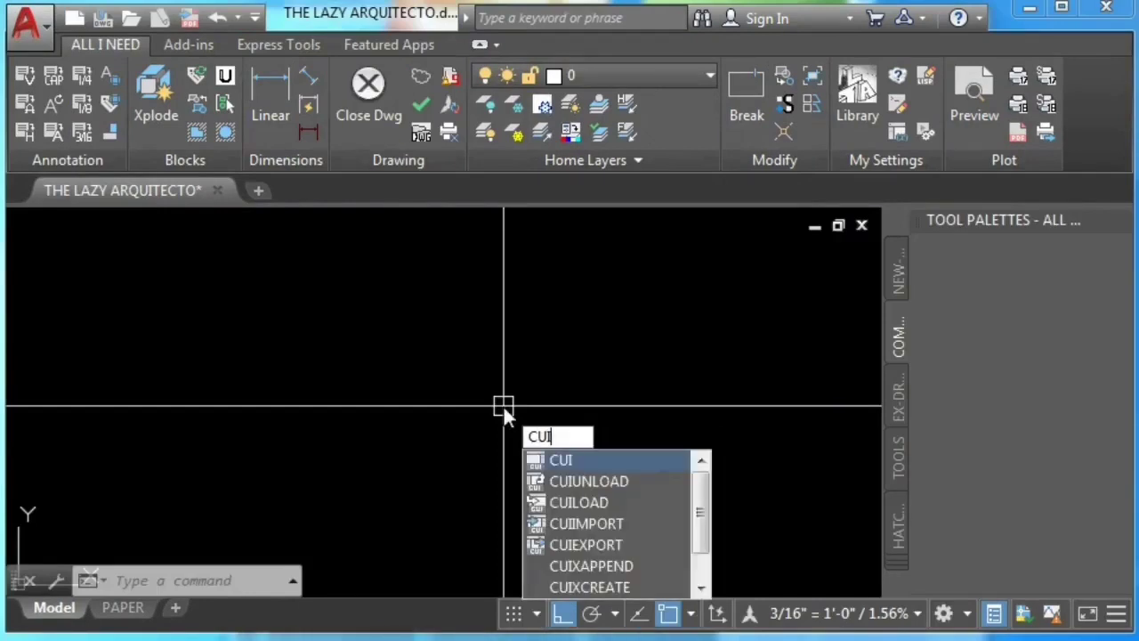
key(Return)
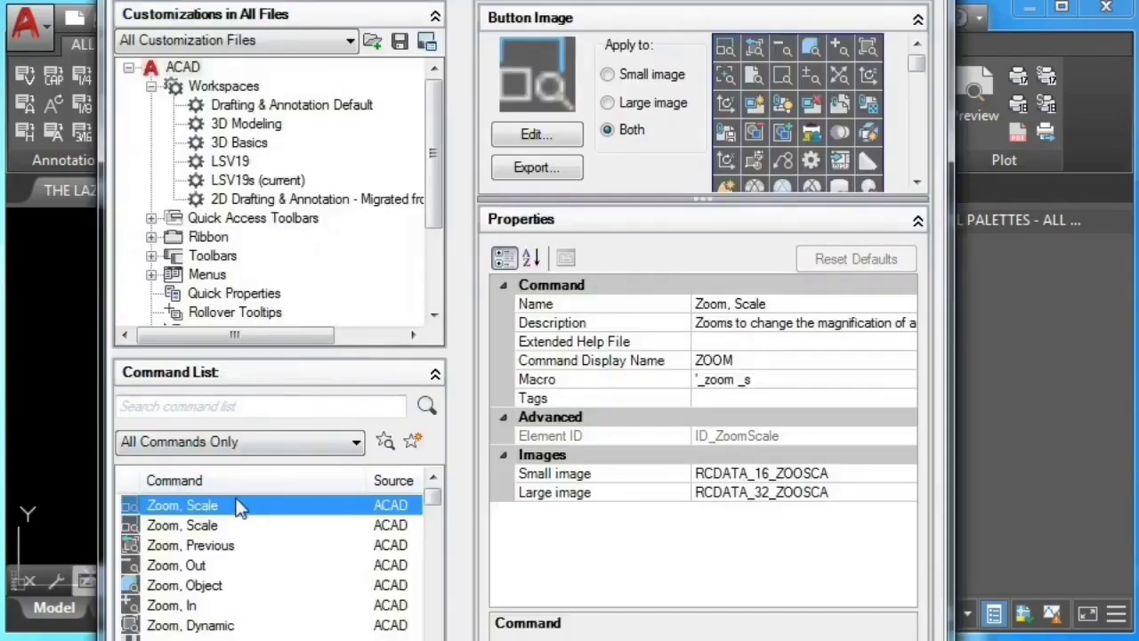
right_click(237, 506)
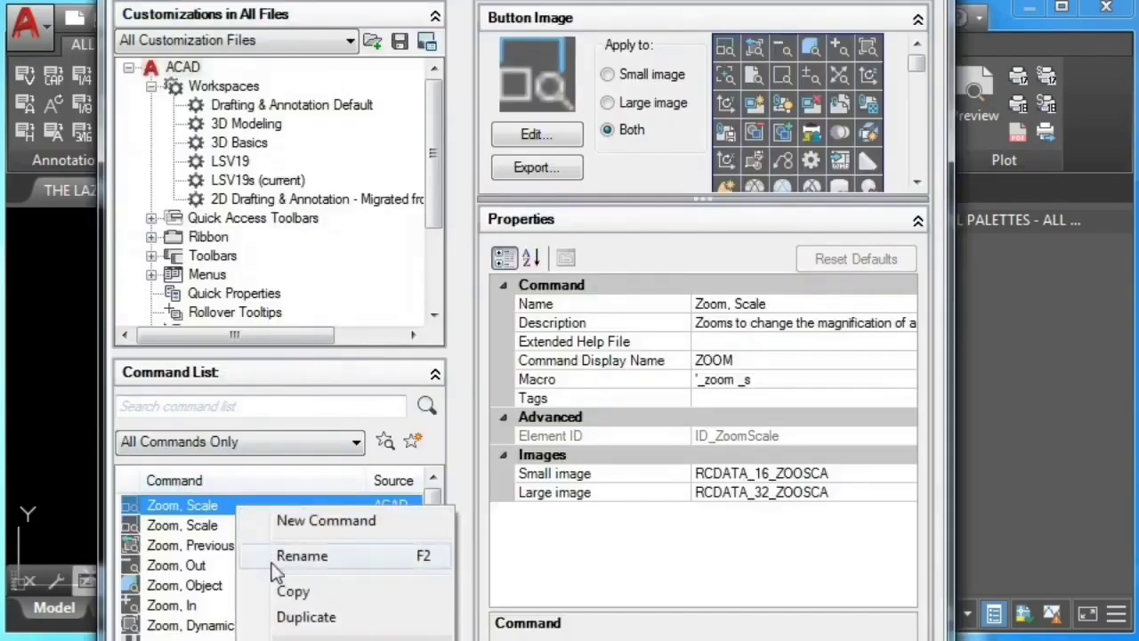
click(297, 618)
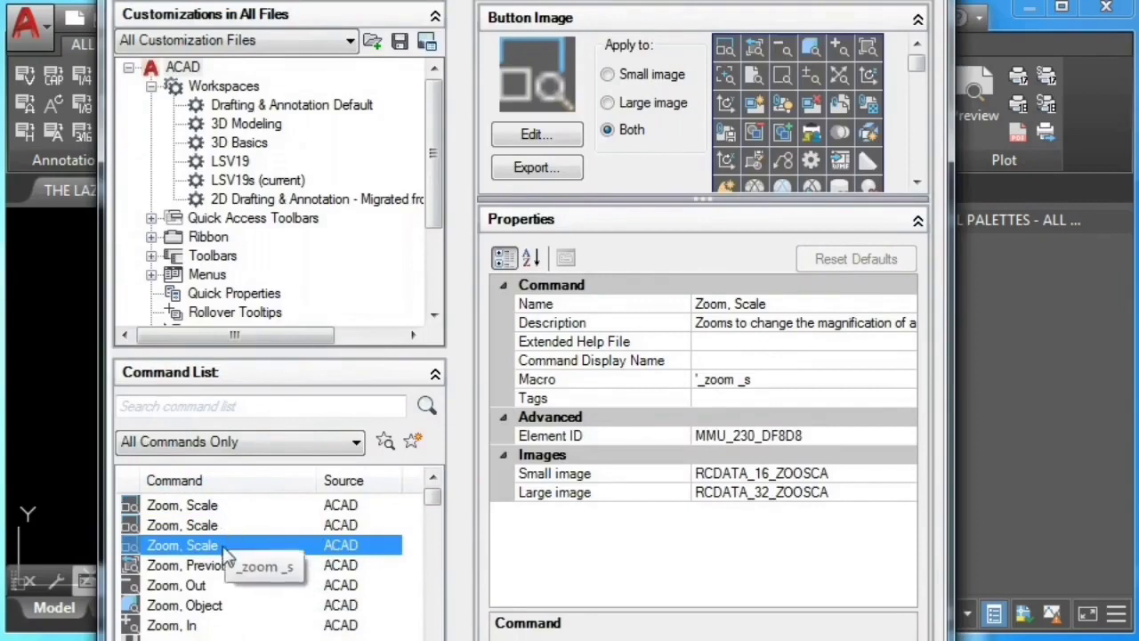
click(767, 304)
drag(767, 303, 696, 303)
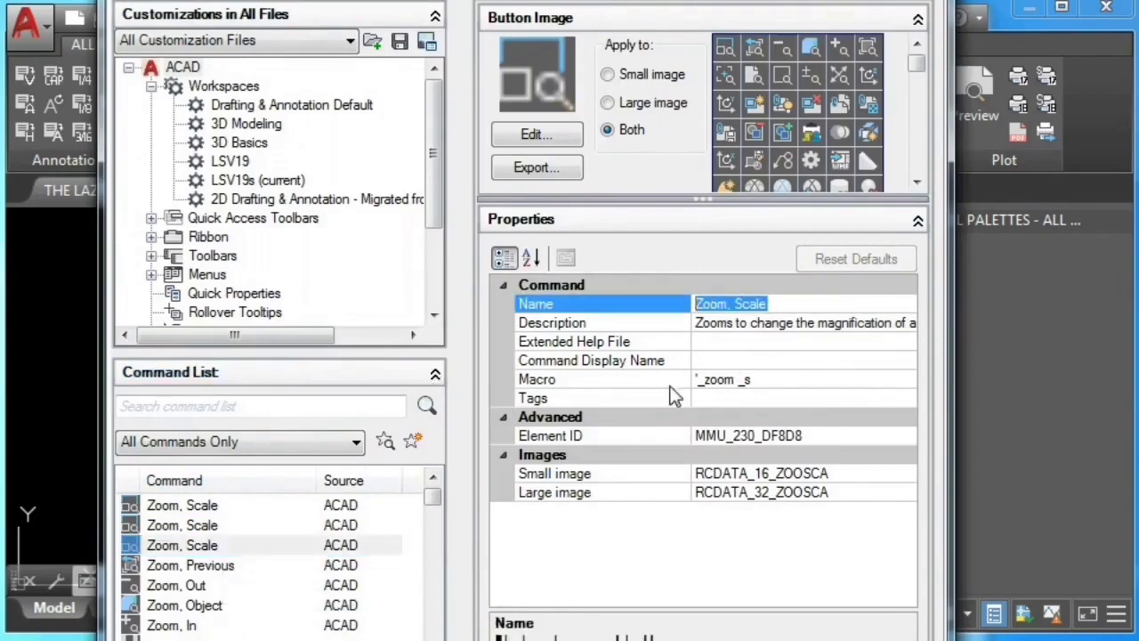
click(769, 379)
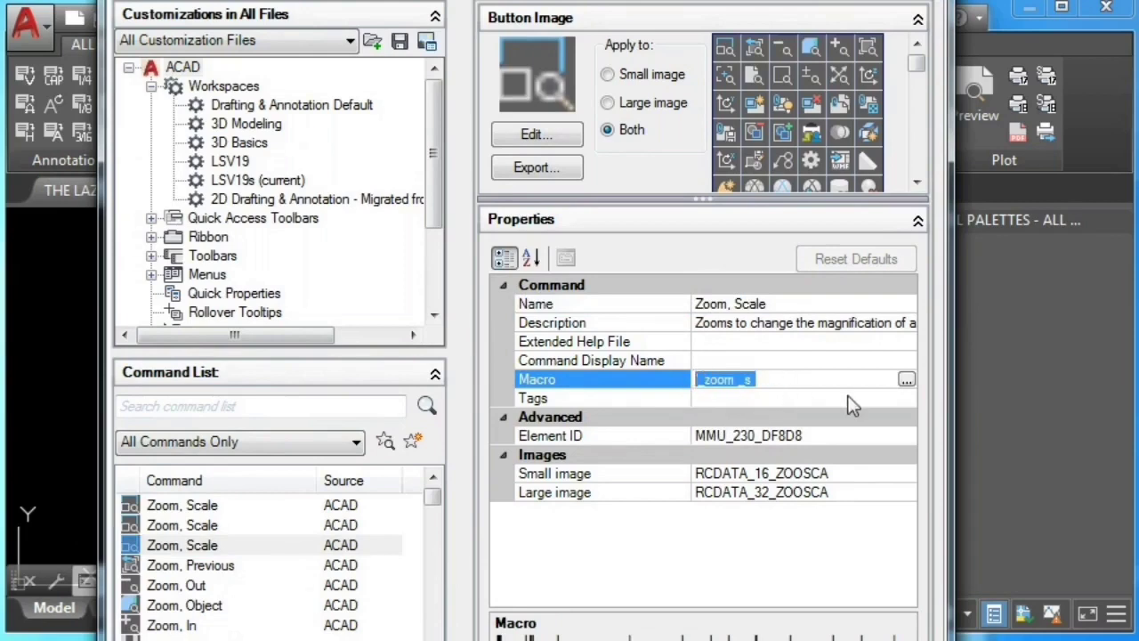
Step: Create a new blank command and search the command list for 'tran'
click(414, 442)
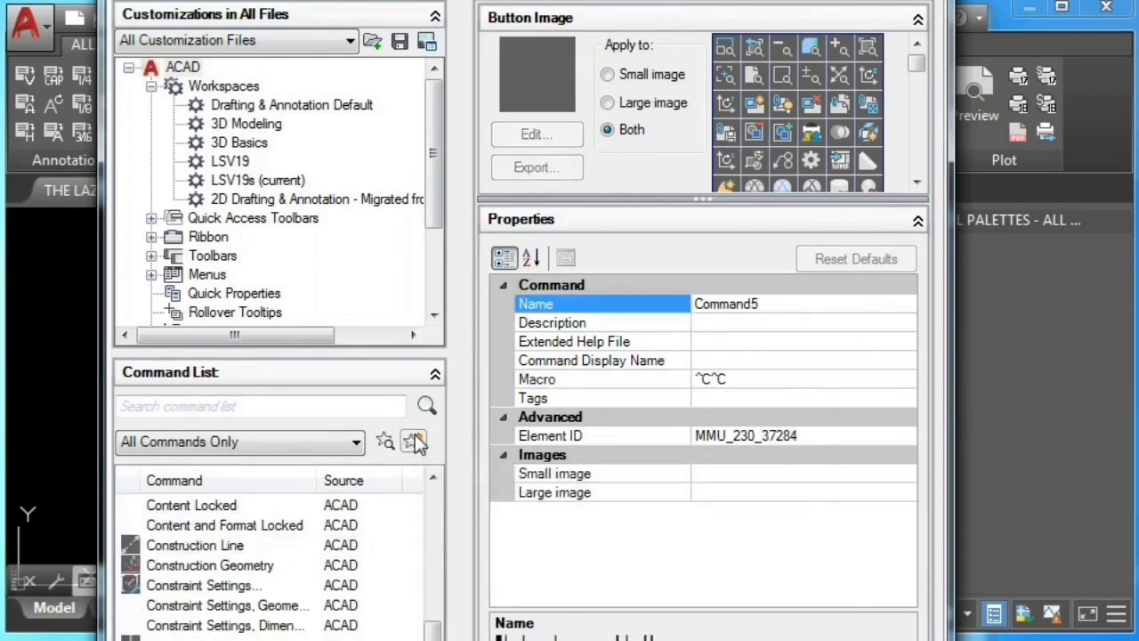
double_click(694, 307)
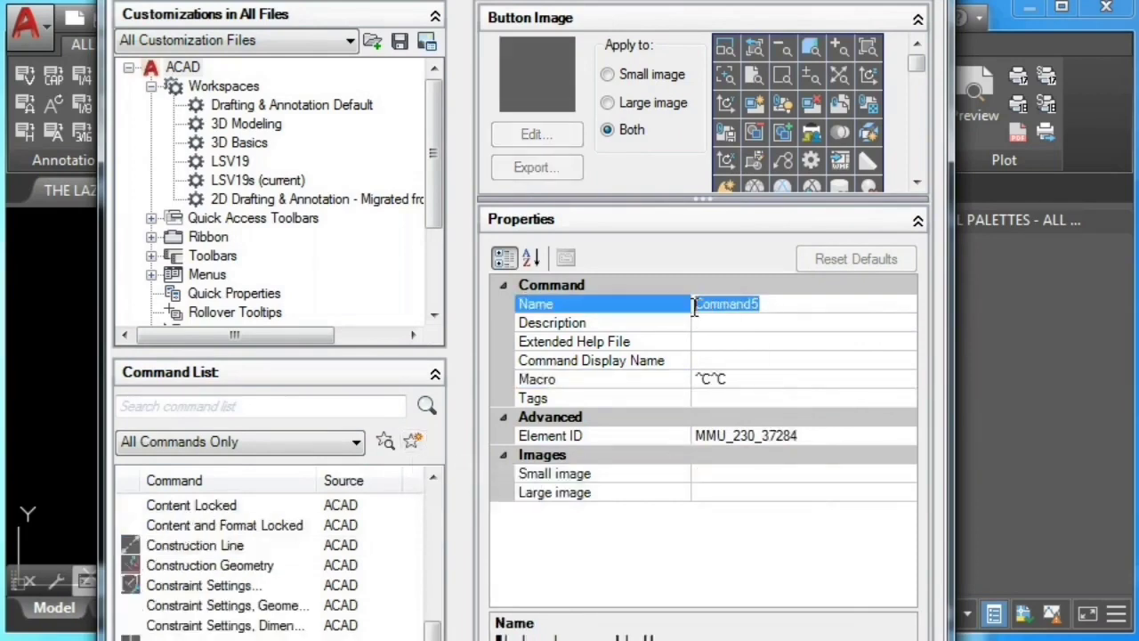
click(763, 383)
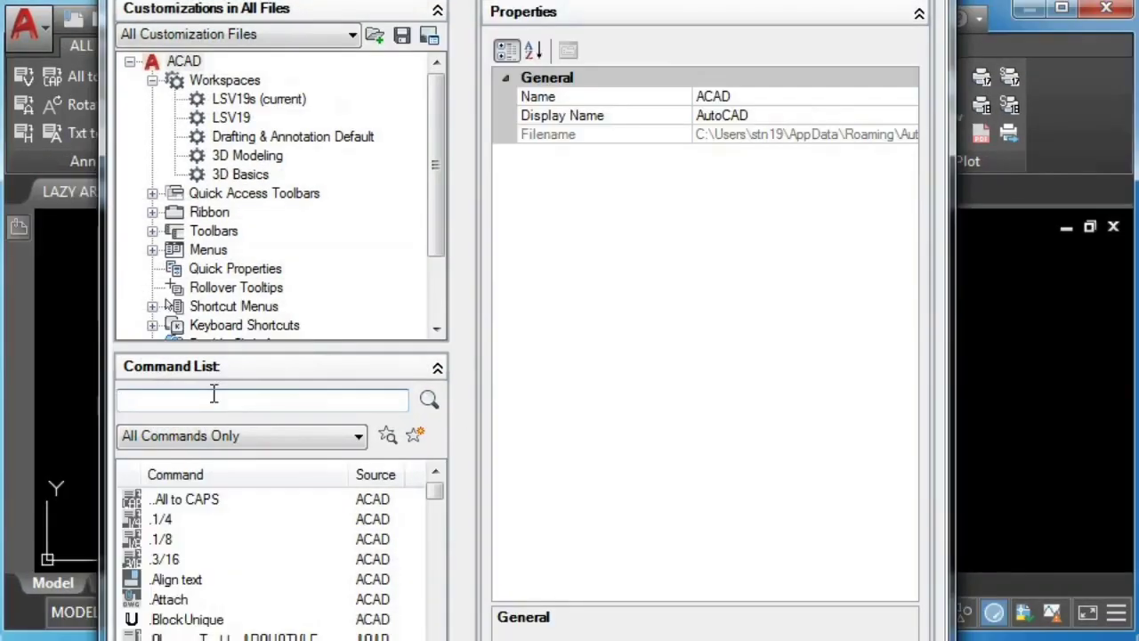
text(trans)
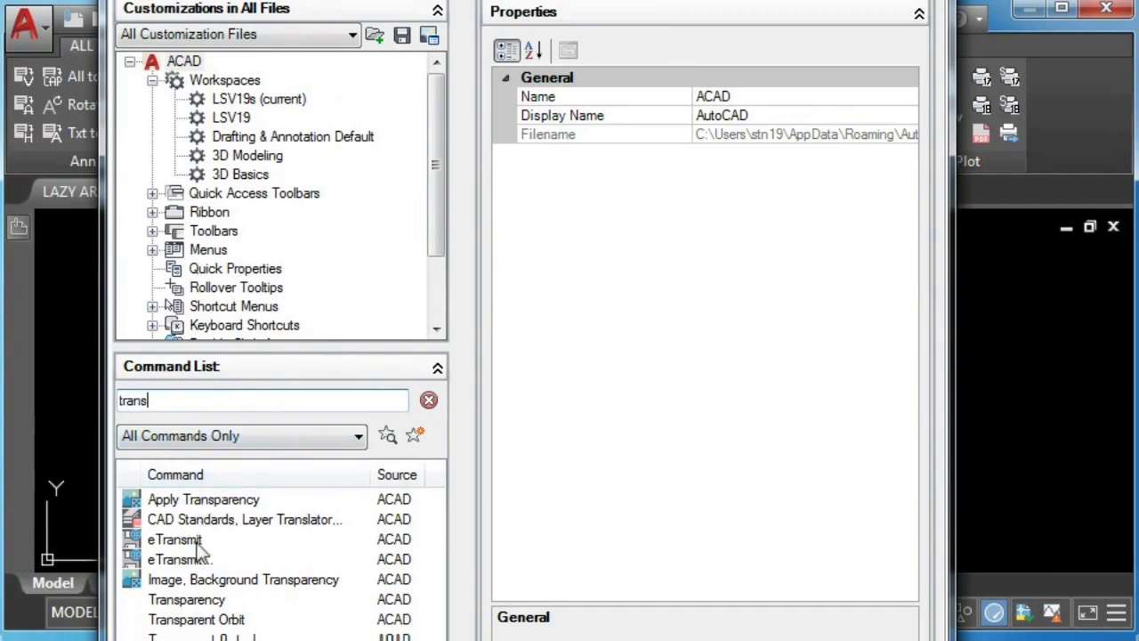
Step: Duplicate Image, Background Transparency as Apply Transparency 2 and open its macro in the editor
click(190, 581)
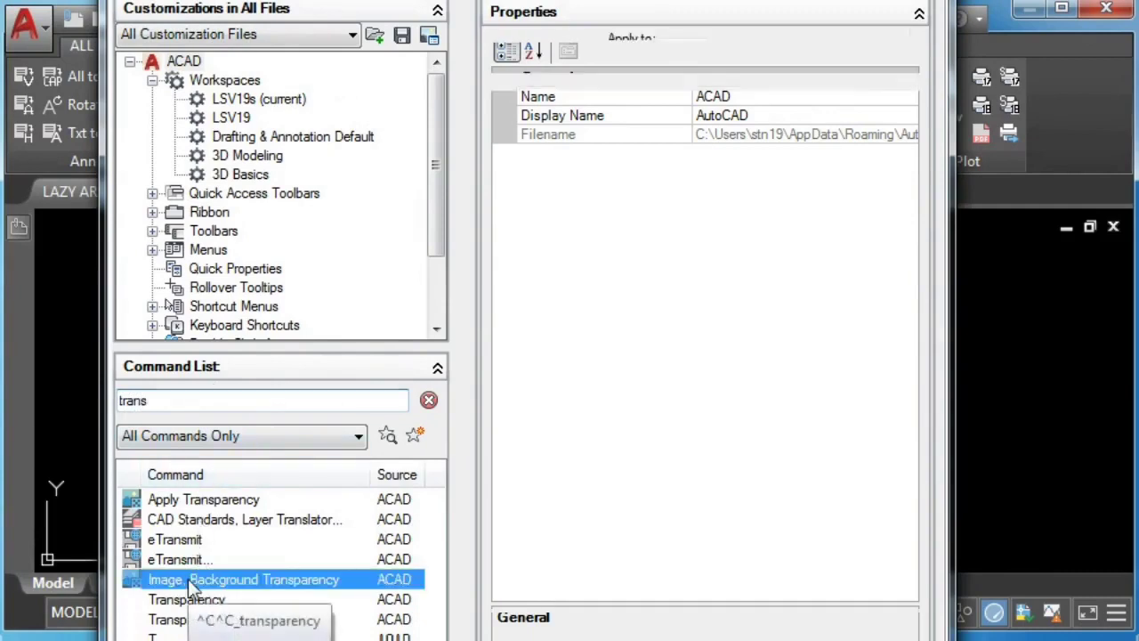
right_click(190, 580)
click(262, 499)
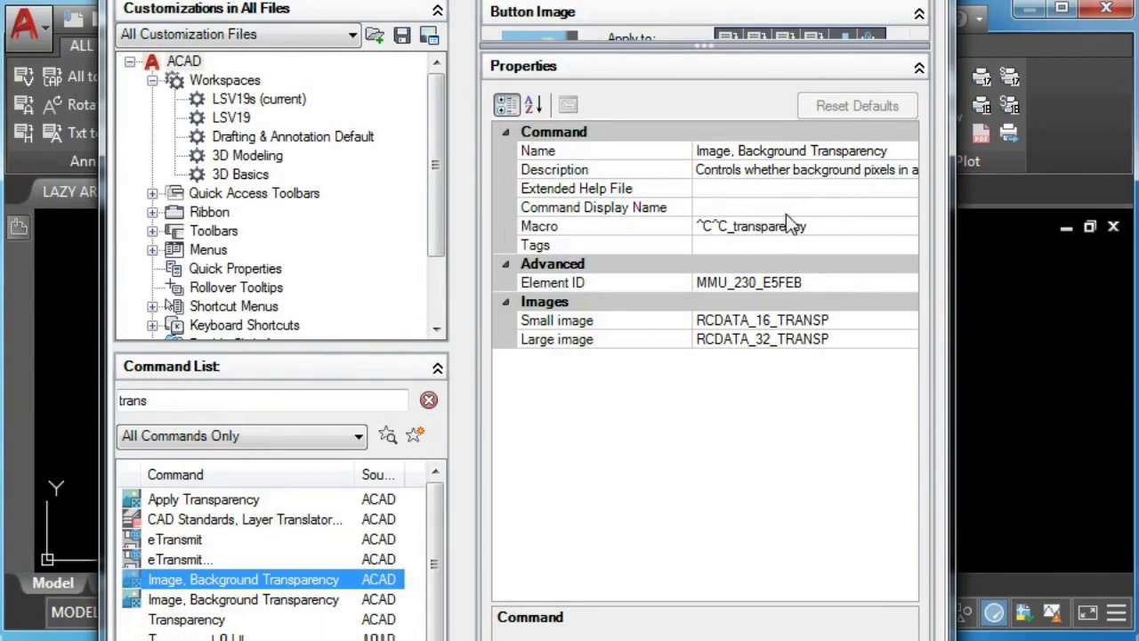
click(836, 152)
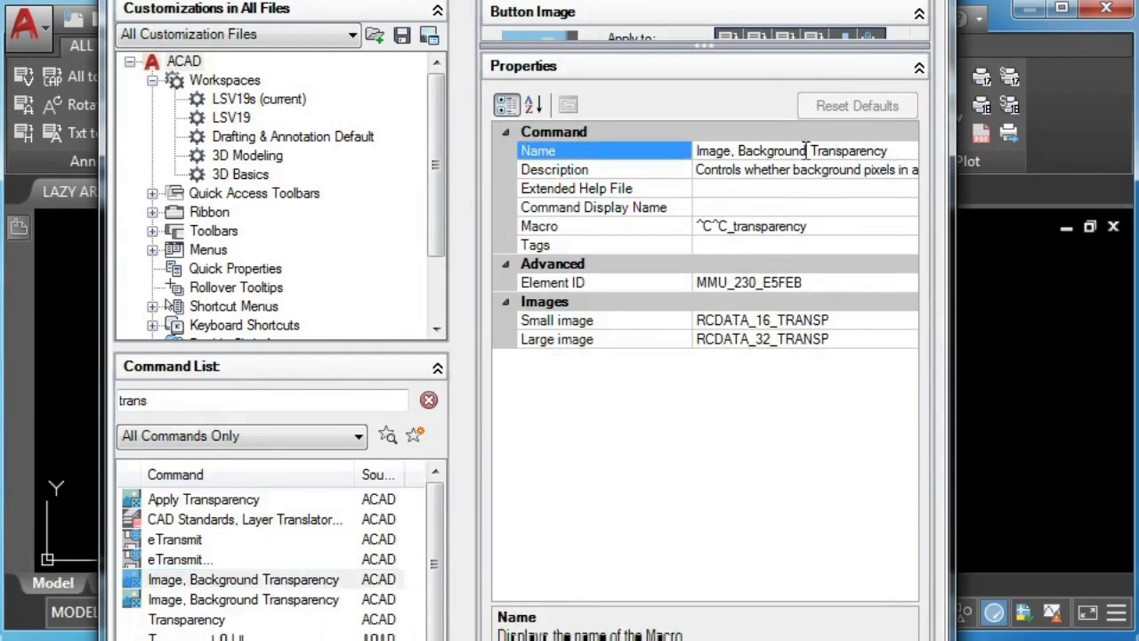
drag(805, 150, 650, 155)
text(Apply Transparency 2)
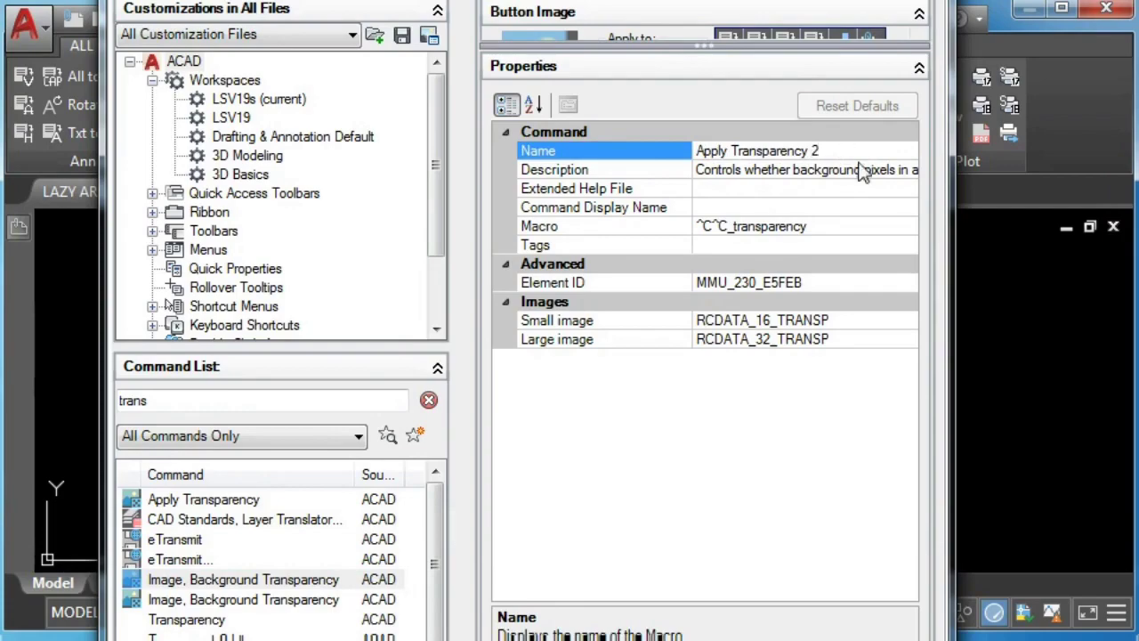
click(813, 226)
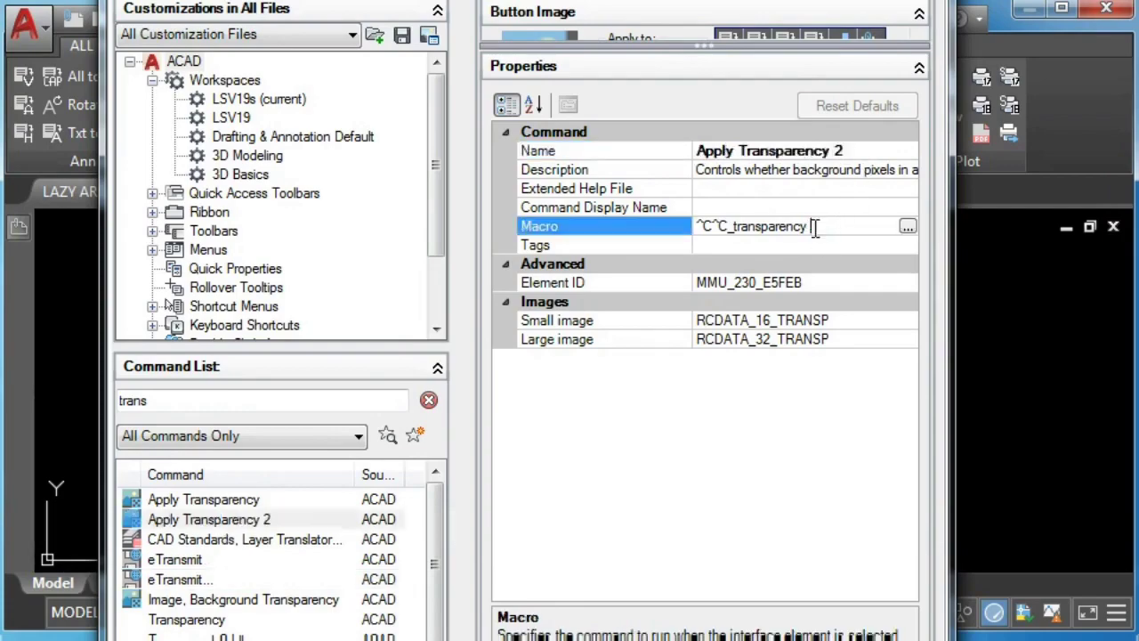
click(908, 226)
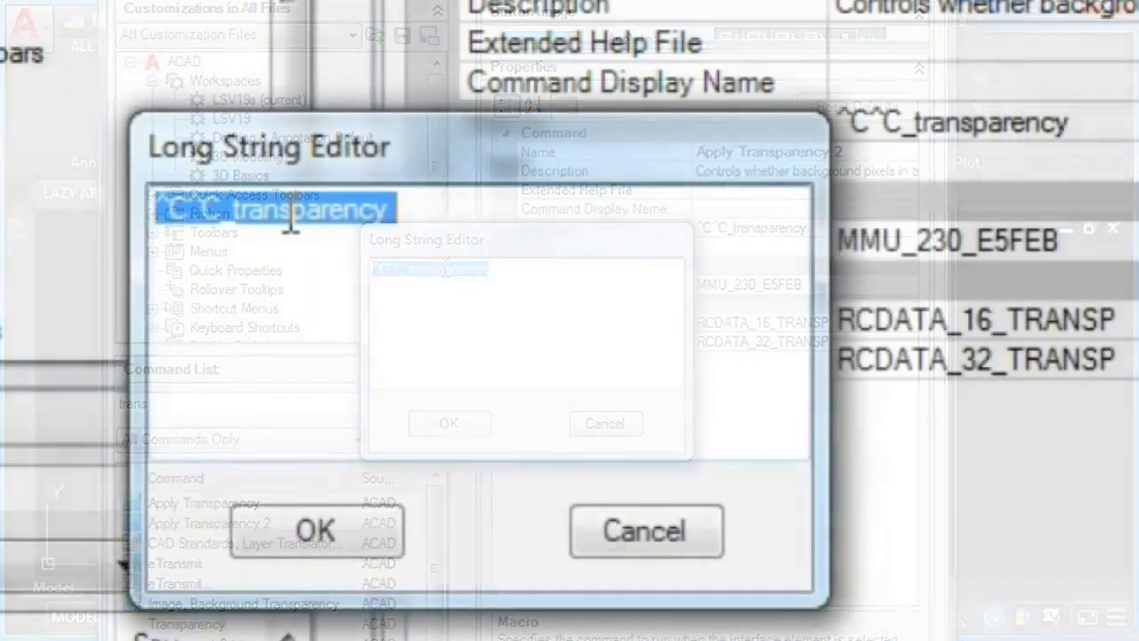
Step: Paste the macro ^C^C-la;m;lighter;tr;50;;;REC;\_wipeout;p;L;y; and accept it
right_click(445, 269)
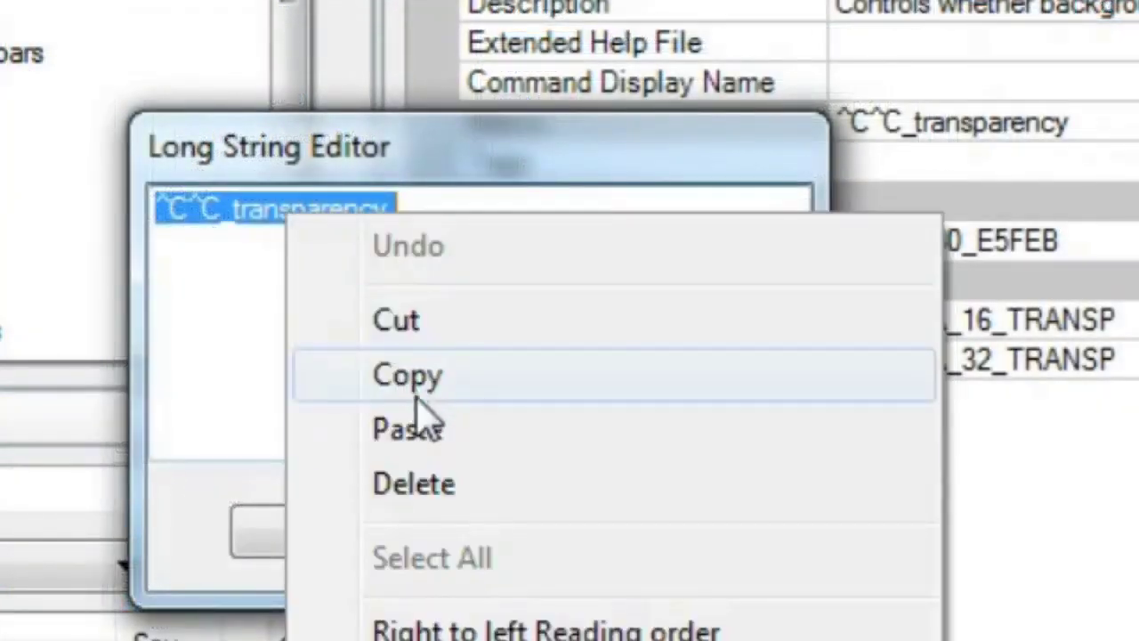
click(408, 430)
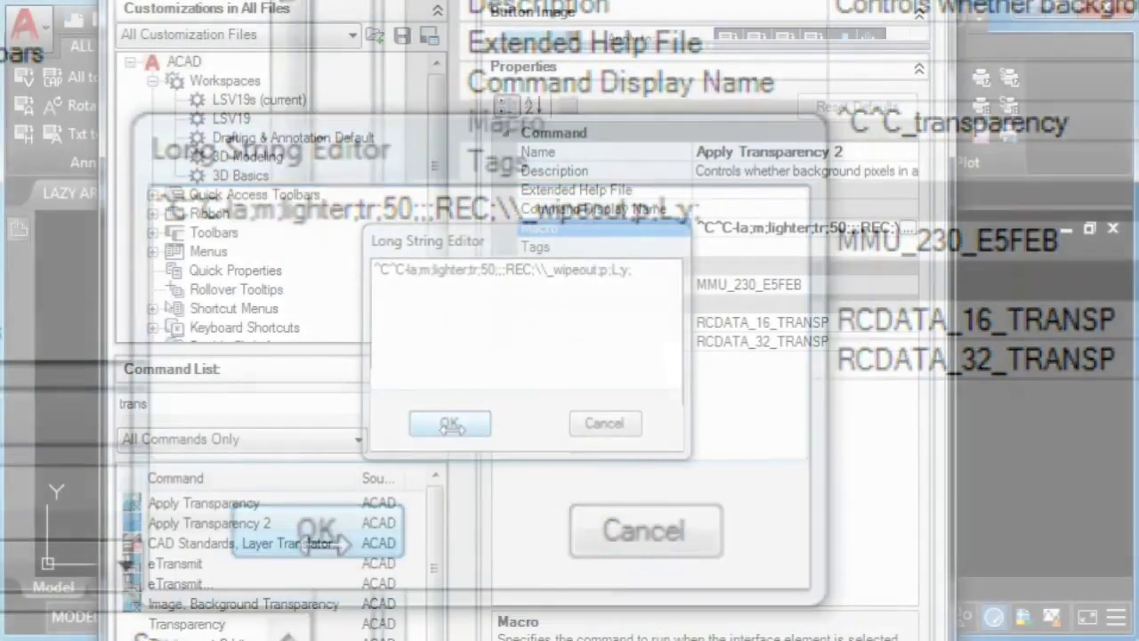
click(325, 547)
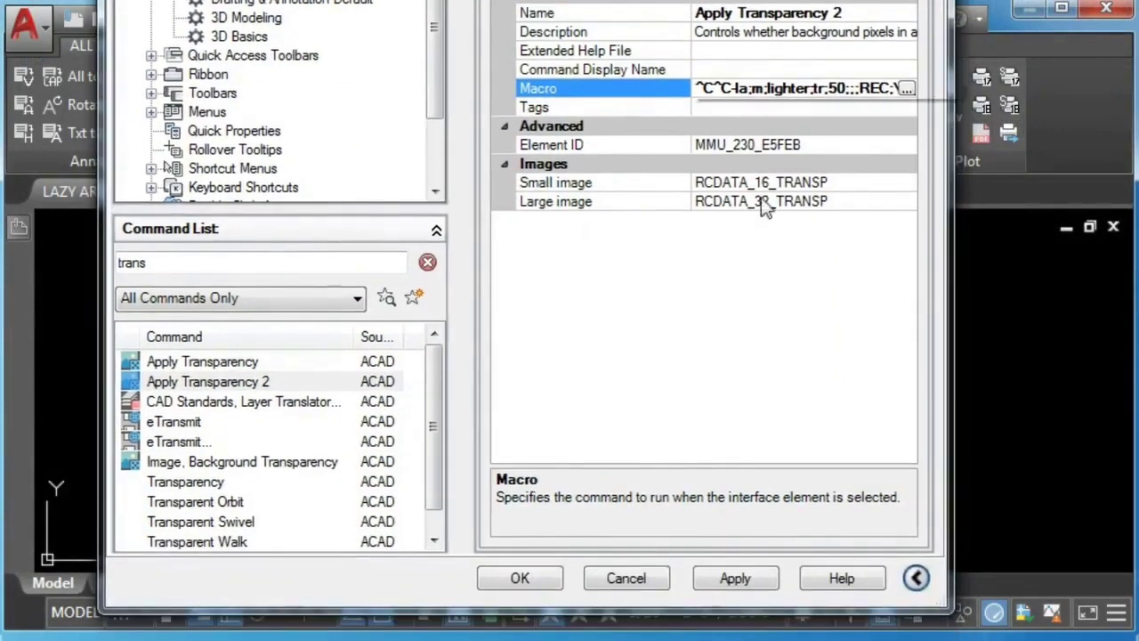
Step: Apply the command changes and expand the Annotation ribbon panel's rows
click(746, 580)
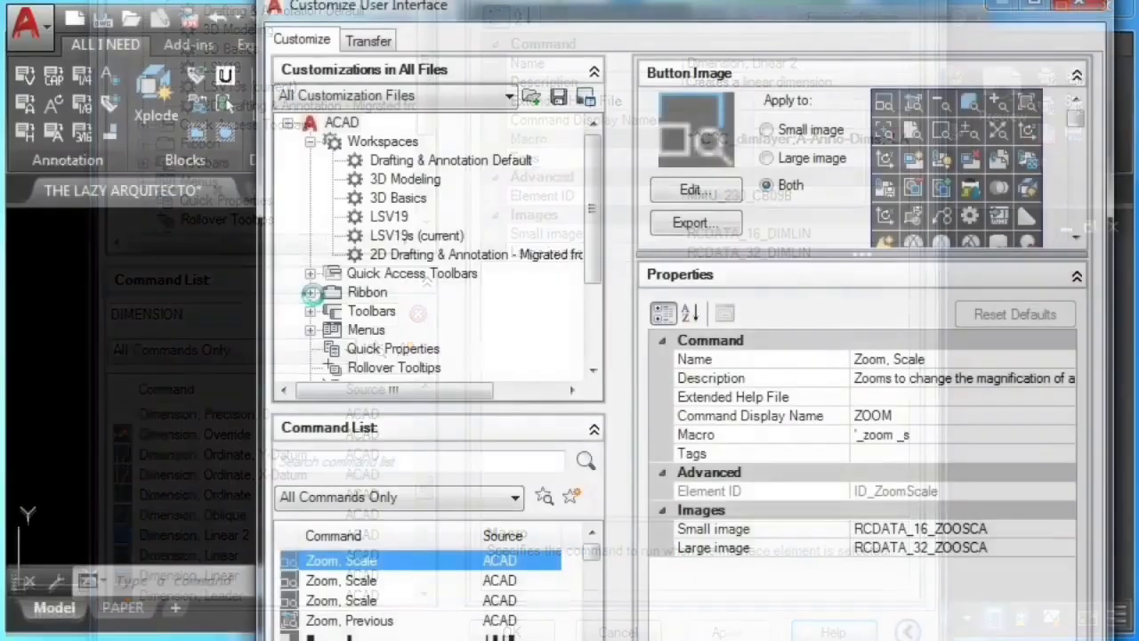
click(310, 293)
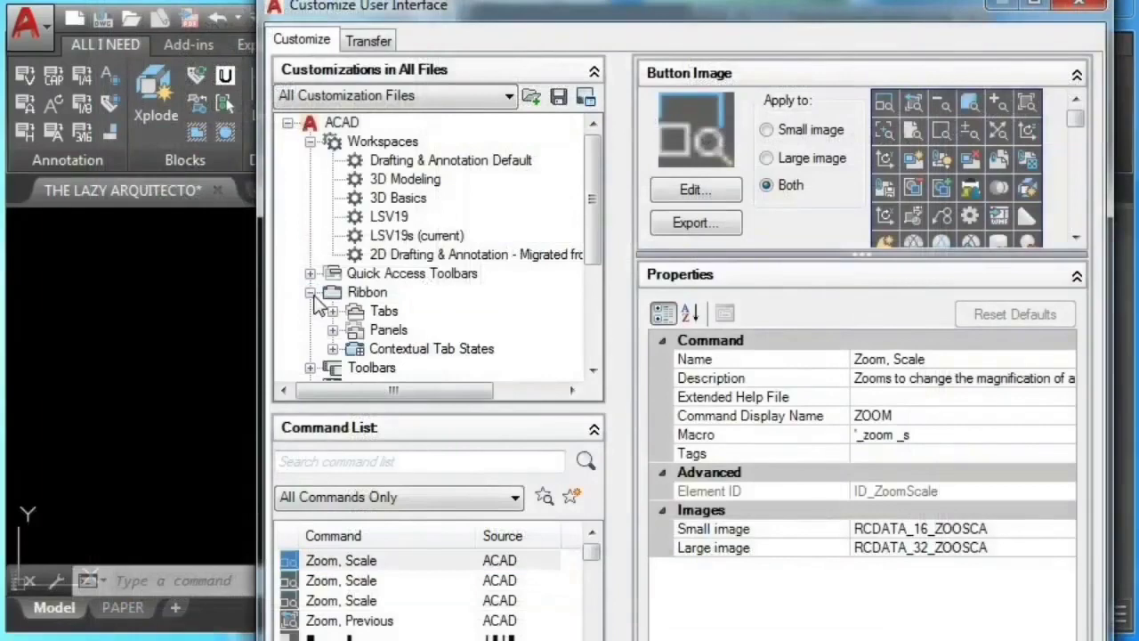
click(333, 329)
mouse_move(592, 169)
mouse_down()
mouse_move(597, 342)
mouse_move(596, 329)
mouse_up()
click(355, 268)
click(378, 304)
scroll(382, 285, down, 2)
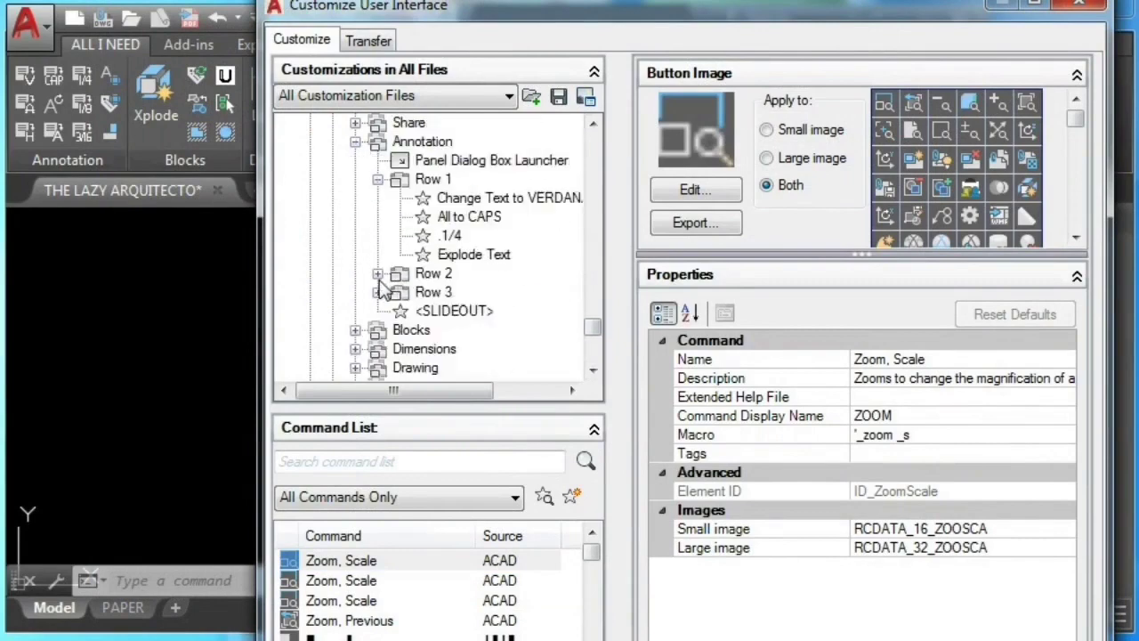
click(378, 273)
click(379, 368)
Step: Place Zoom, Scale in Row 2 of the Annotation panel under Explode Attributes to Text
mouse_move(369, 562)
mouse_down()
mouse_move(113, 416)
mouse_move(469, 222)
mouse_move(425, 290)
mouse_up()
mouse_move(307, 562)
mouse_down()
mouse_move(228, 538)
mouse_move(133, 371)
mouse_move(104, 256)
mouse_move(82, 65)
mouse_move(96, 36)
mouse_up()
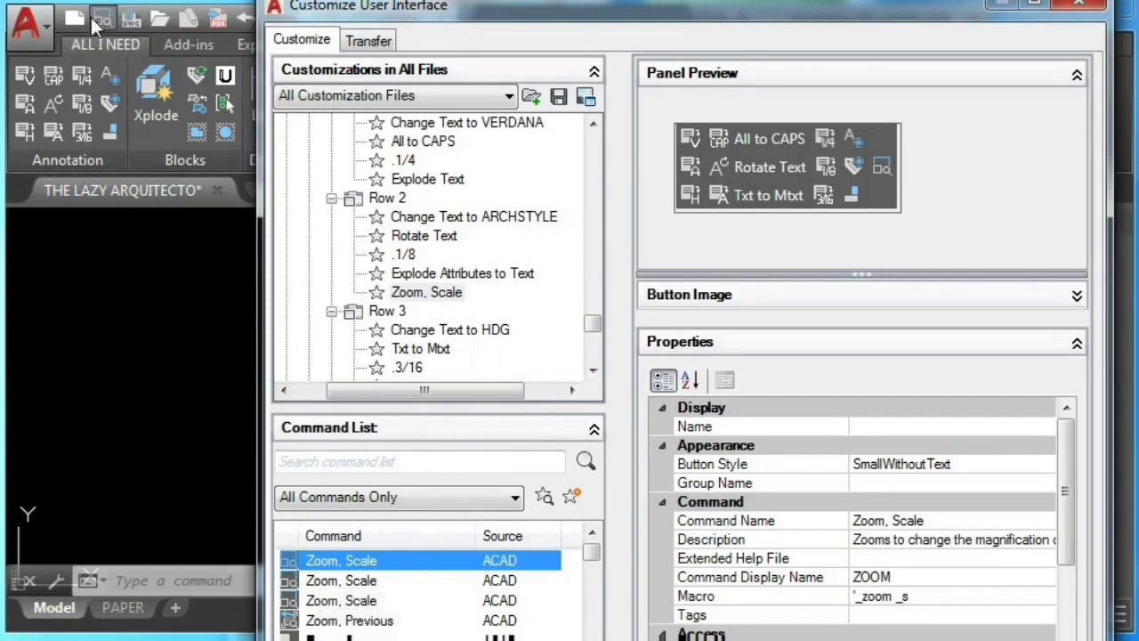
right_click(949, 306)
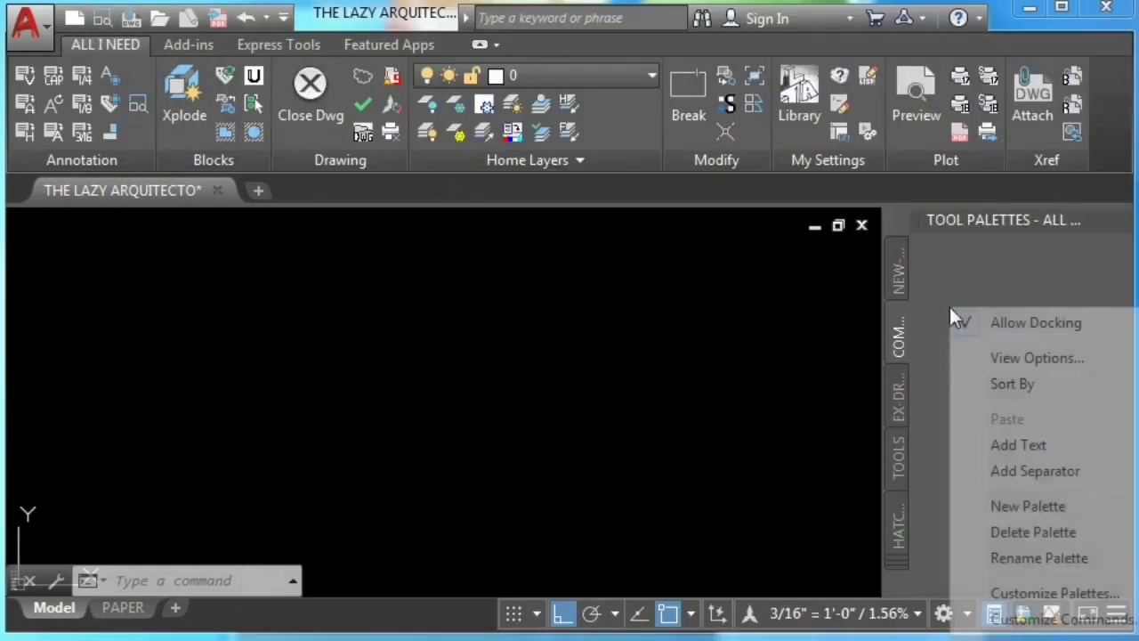
Step: Add Zoom, Scale to the tool palette and Apply Transparency 2 to the Quick Access Toolbar
click(1024, 619)
drag(218, 163, 970, 264)
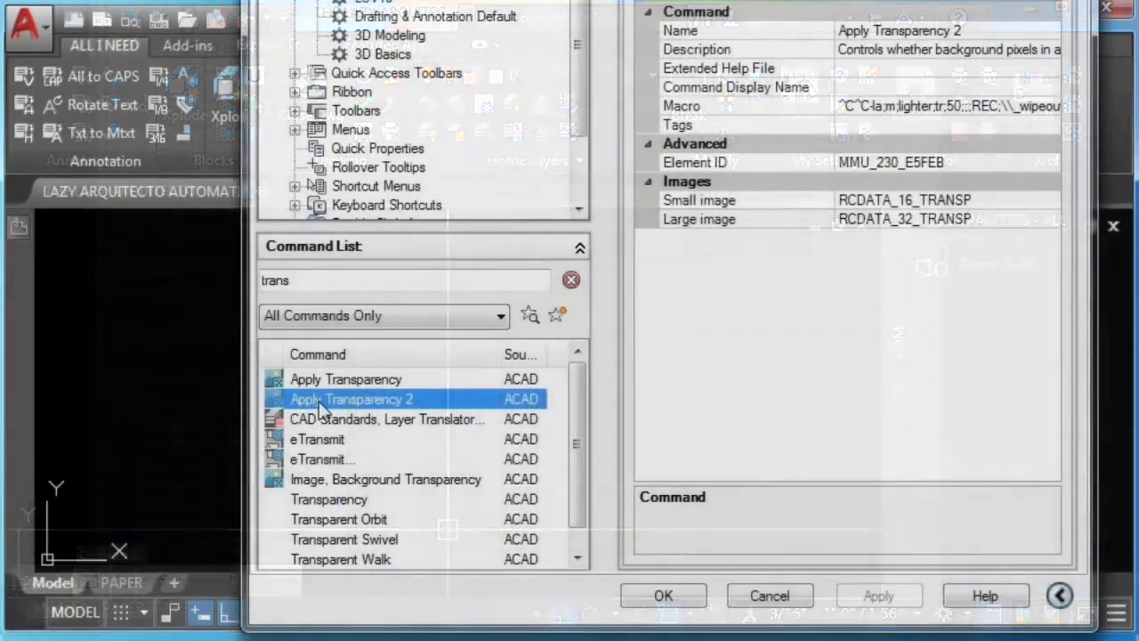
drag(321, 409, 256, 42)
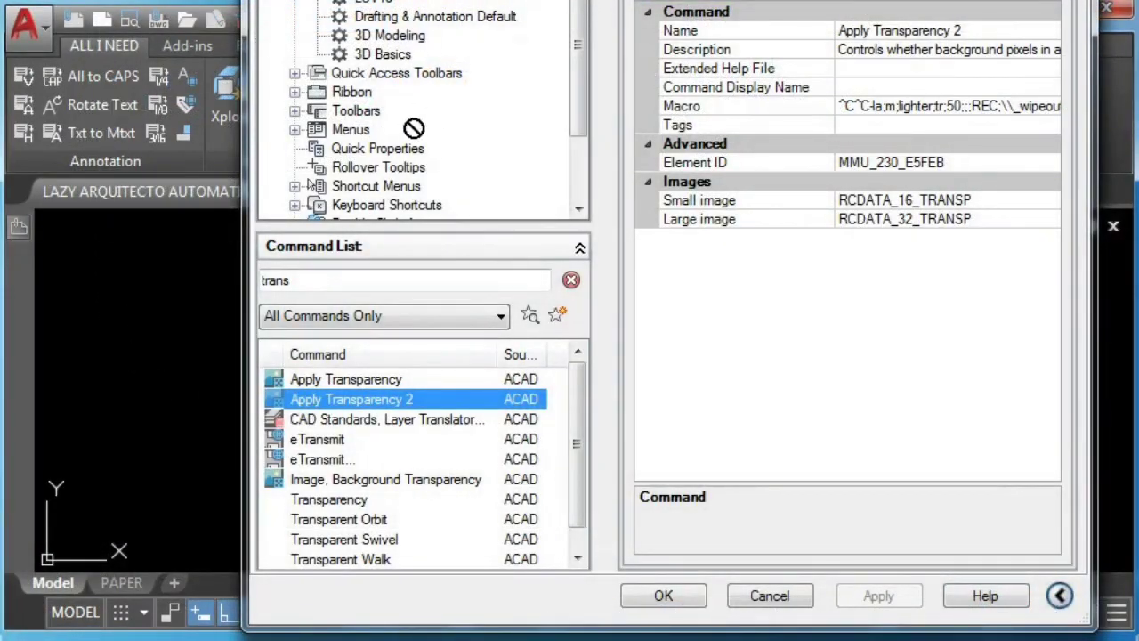
drag(414, 129, 142, 24)
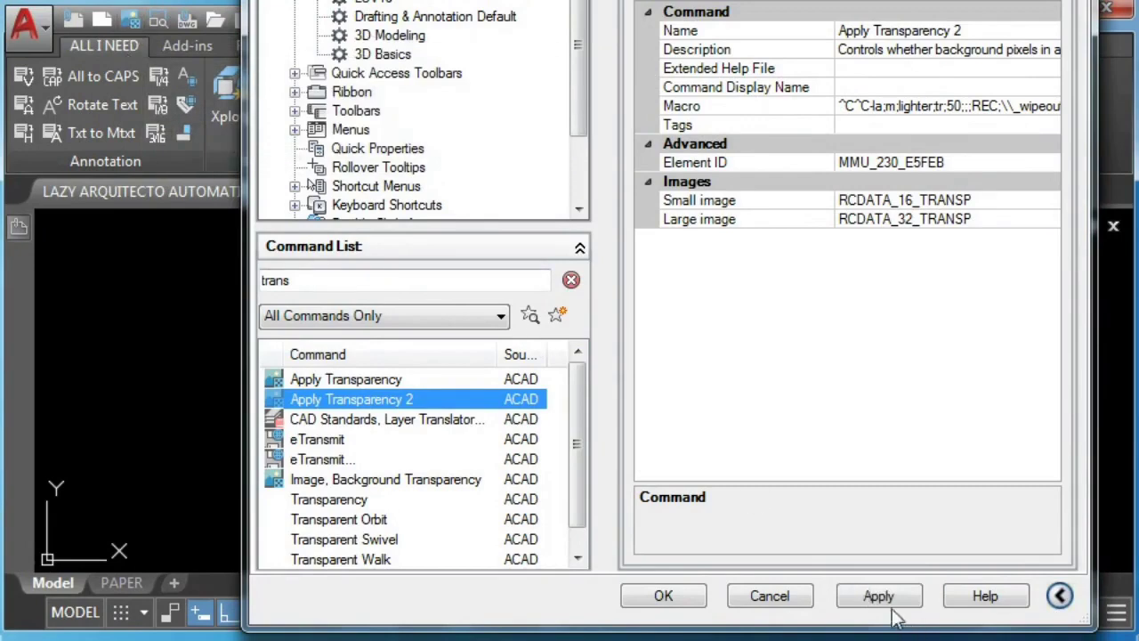
click(889, 605)
click(666, 594)
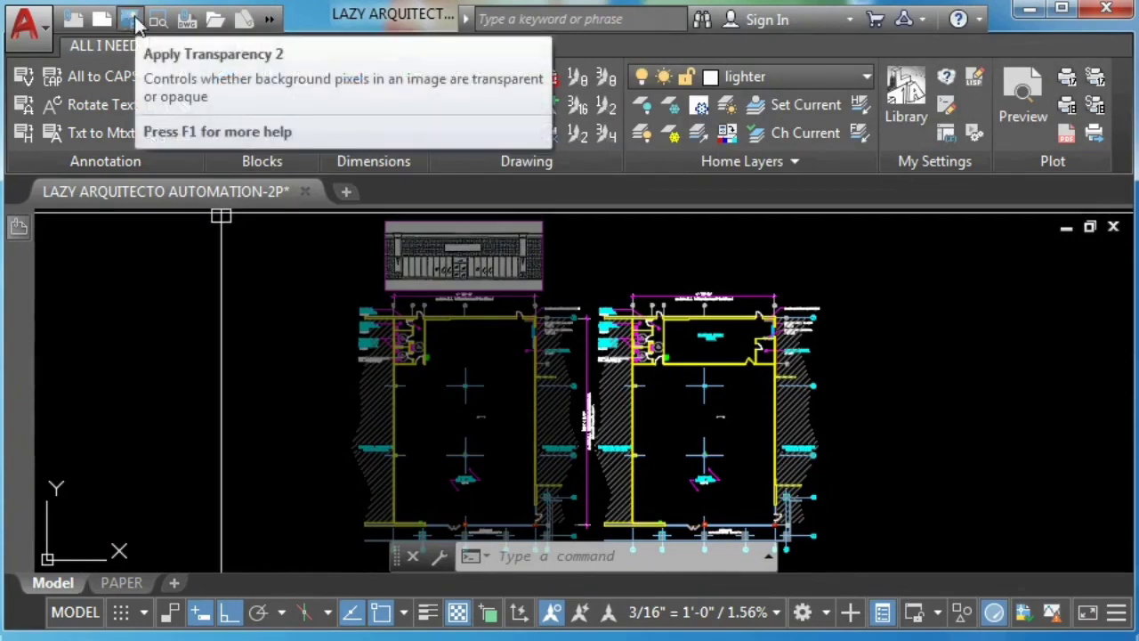
Step: Run Apply Transparency 2 and draw a wipeout rectangle over the building plans
click(130, 19)
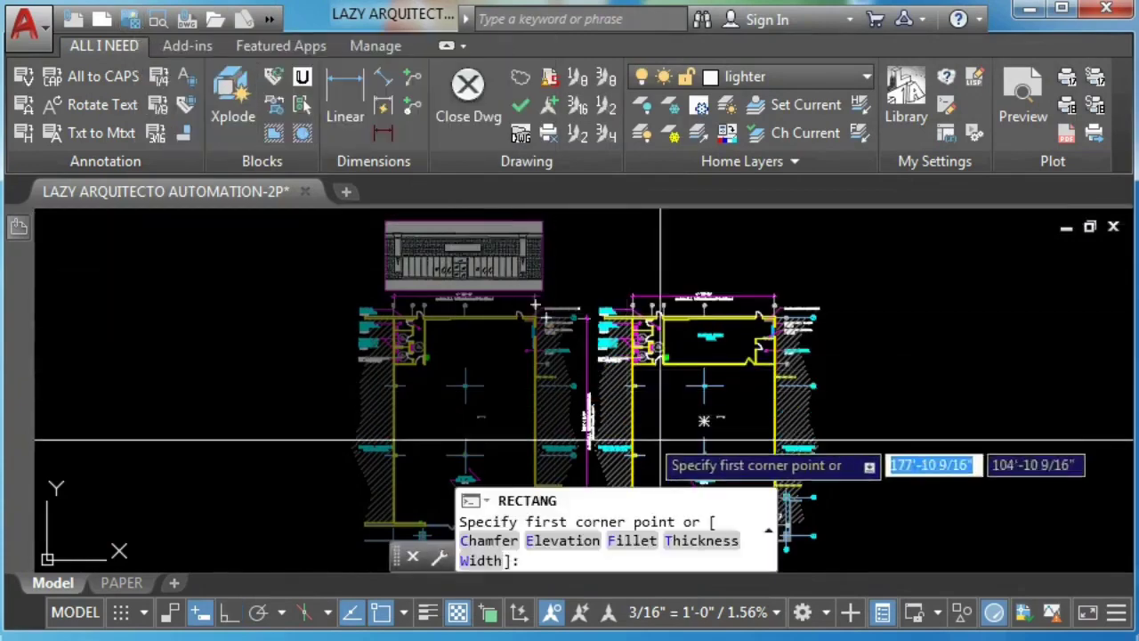
middle_drag(698, 418, 481, 317)
scroll(480, 318, up, 5)
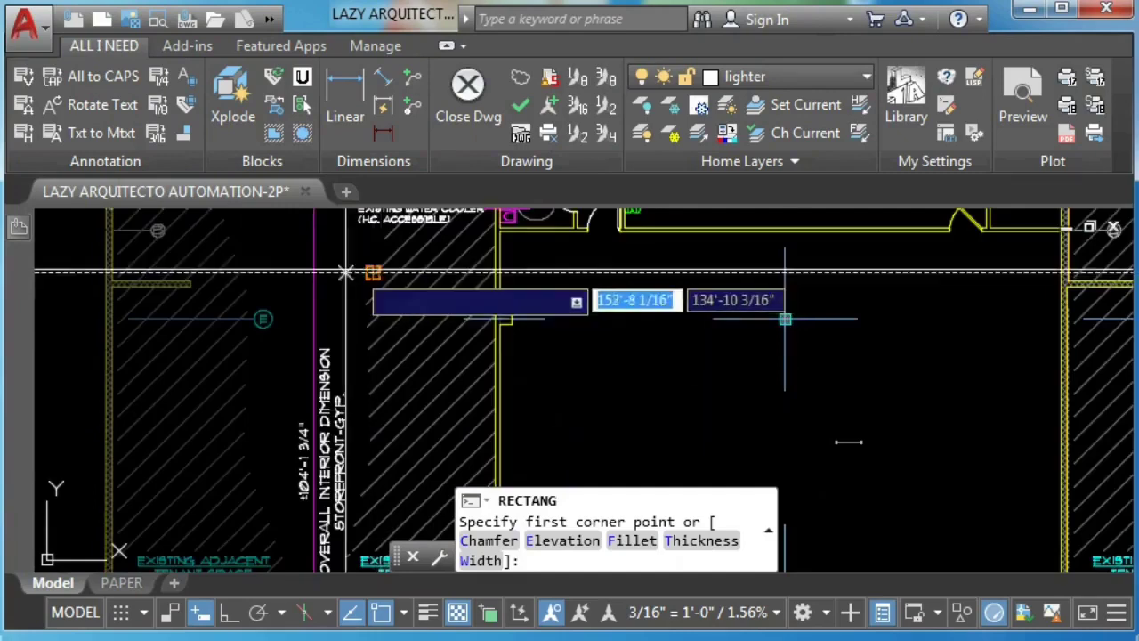
click(785, 319)
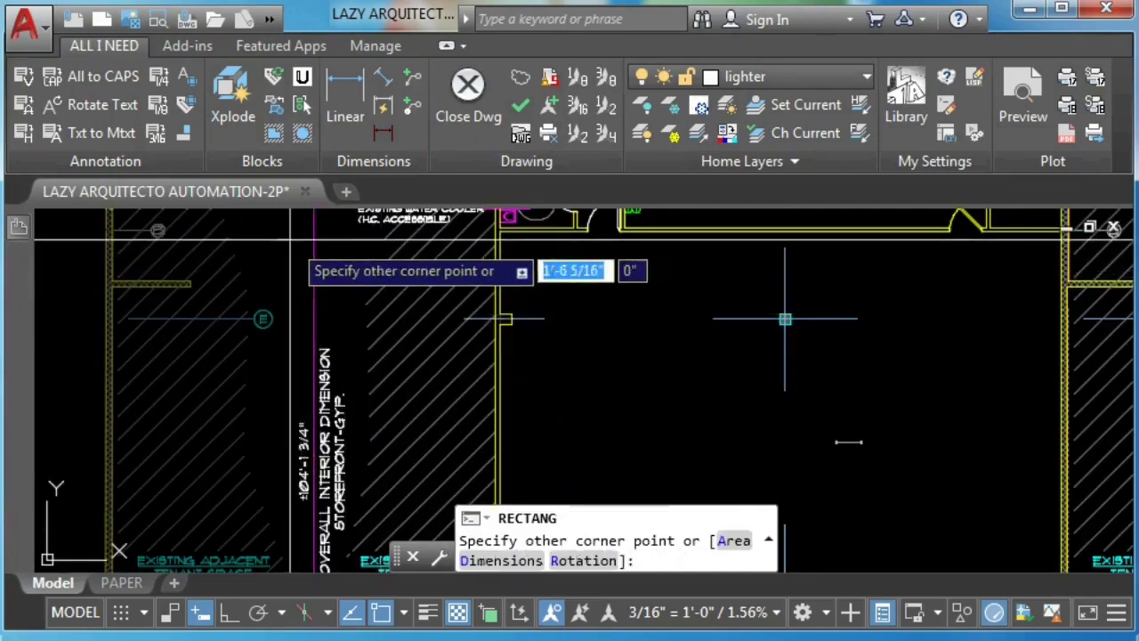
scroll(783, 458, down, 5)
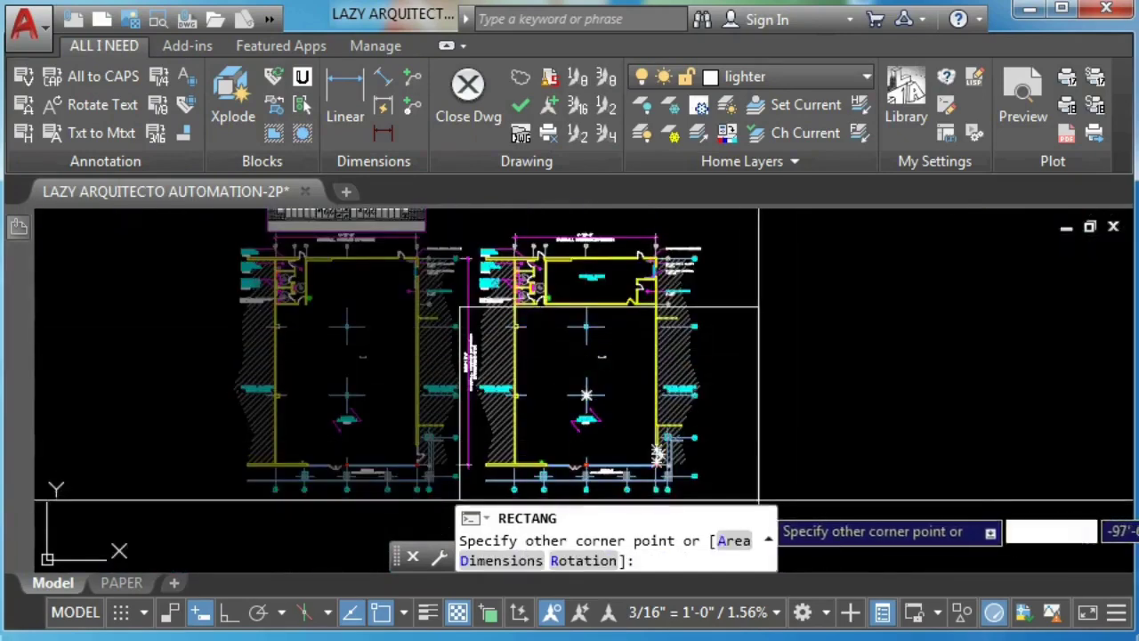
click(726, 494)
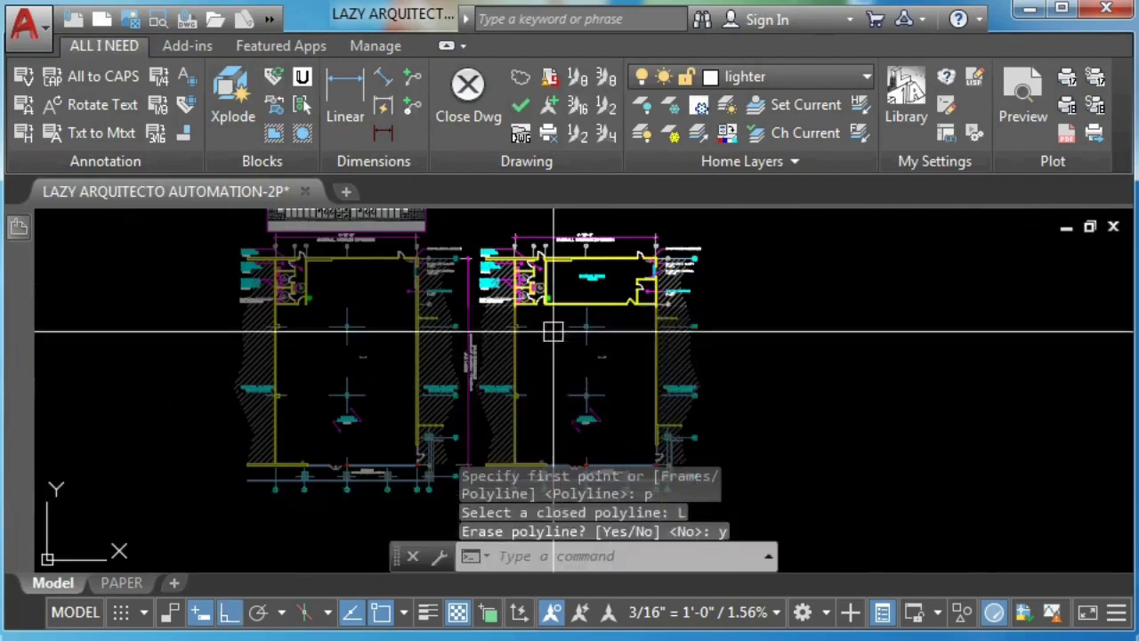
scroll(538, 316, up, 5)
scroll(611, 412, down, 3)
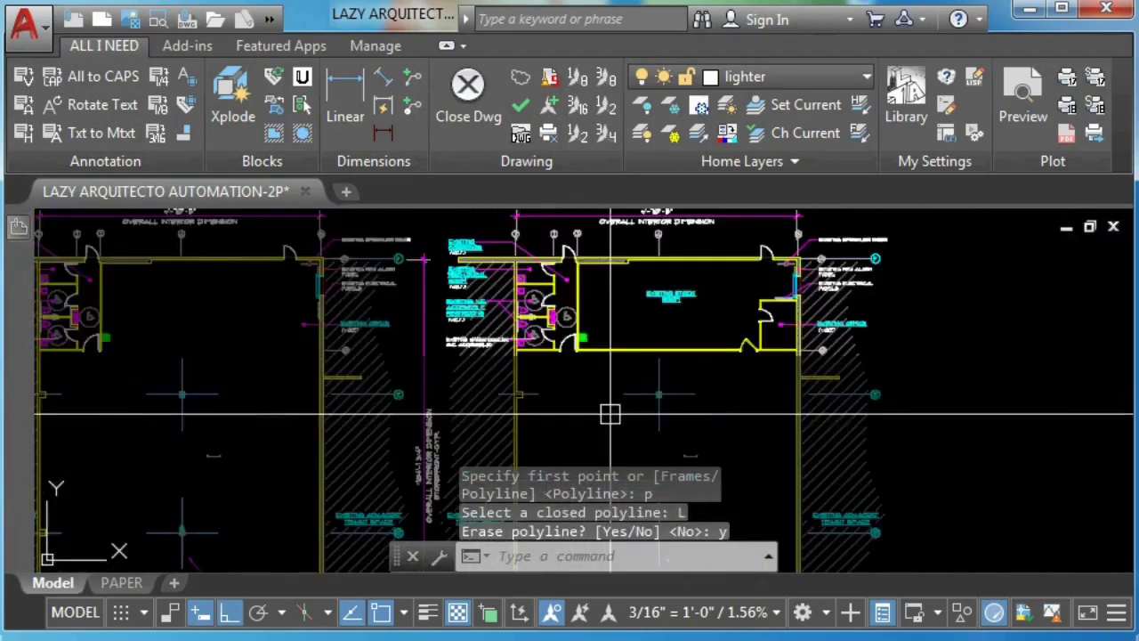
Step: Check the plot preview, then return to model space and zoom out
click(1018, 116)
scroll(661, 339, up, 5)
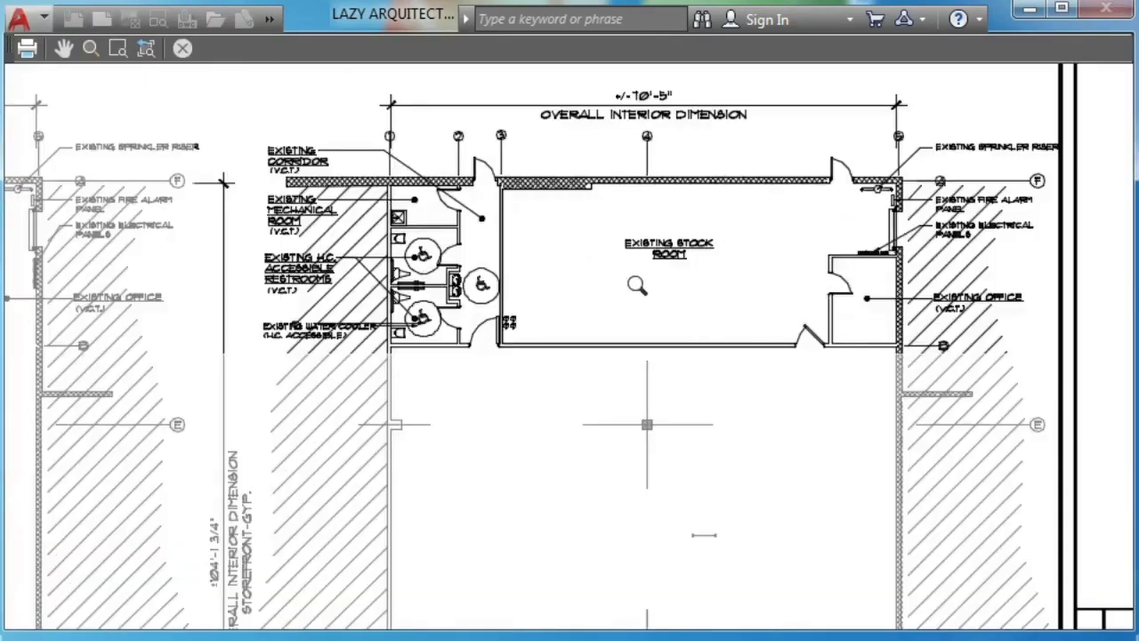
scroll(637, 285, down, 3)
key(Escape)
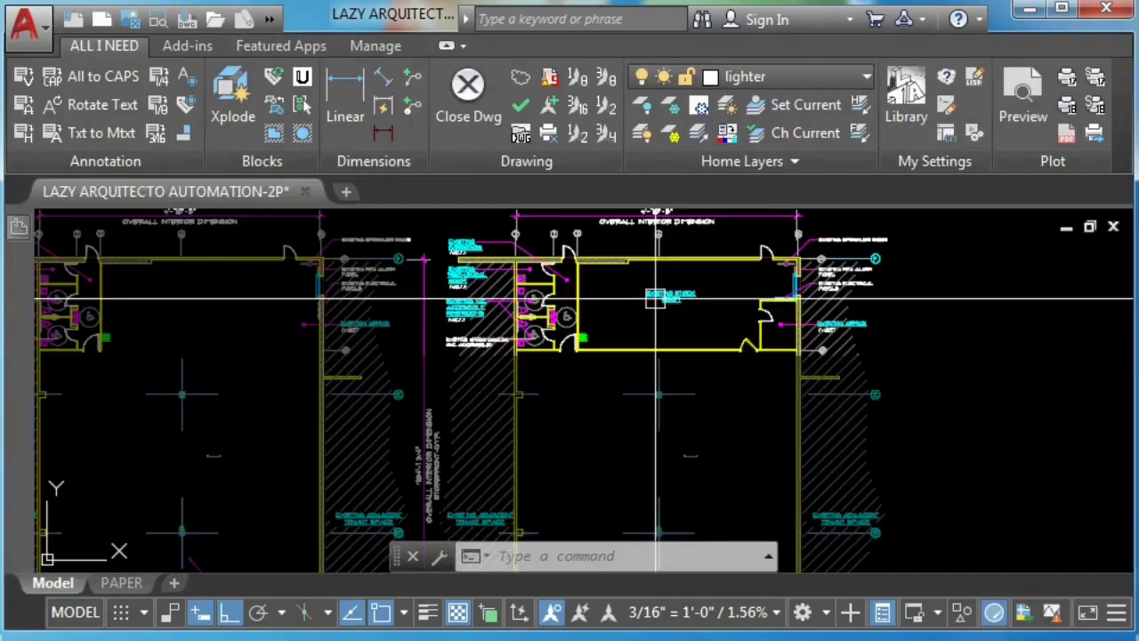
scroll(726, 373, down, 3)
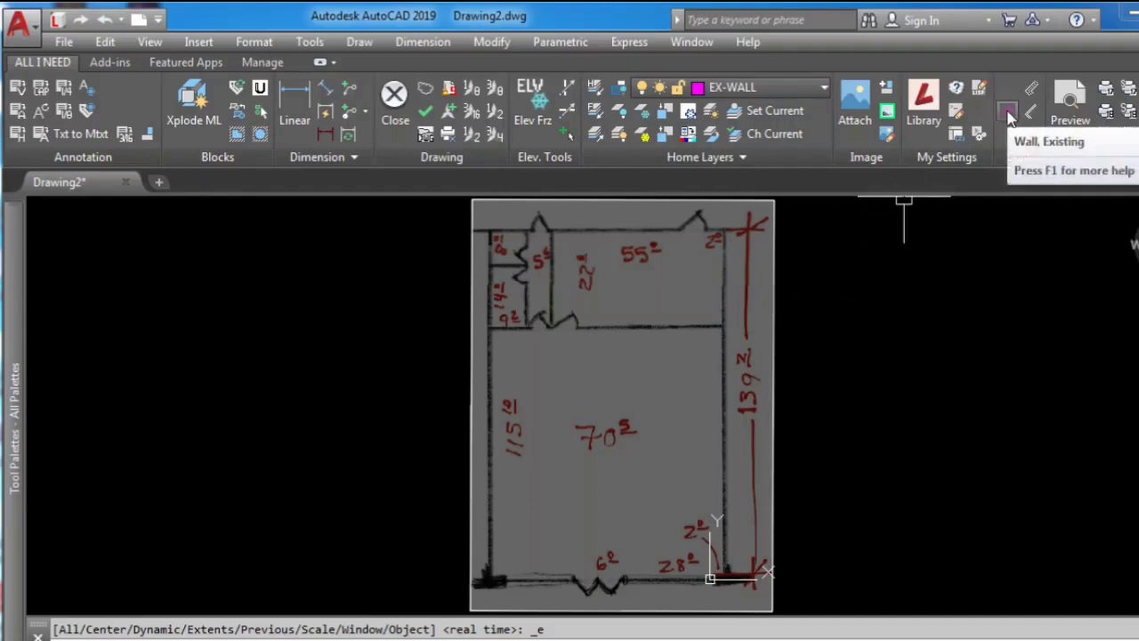
Step: Trace the sketch's top and bottom outer walls as 5-inch existing walls
click(1008, 116)
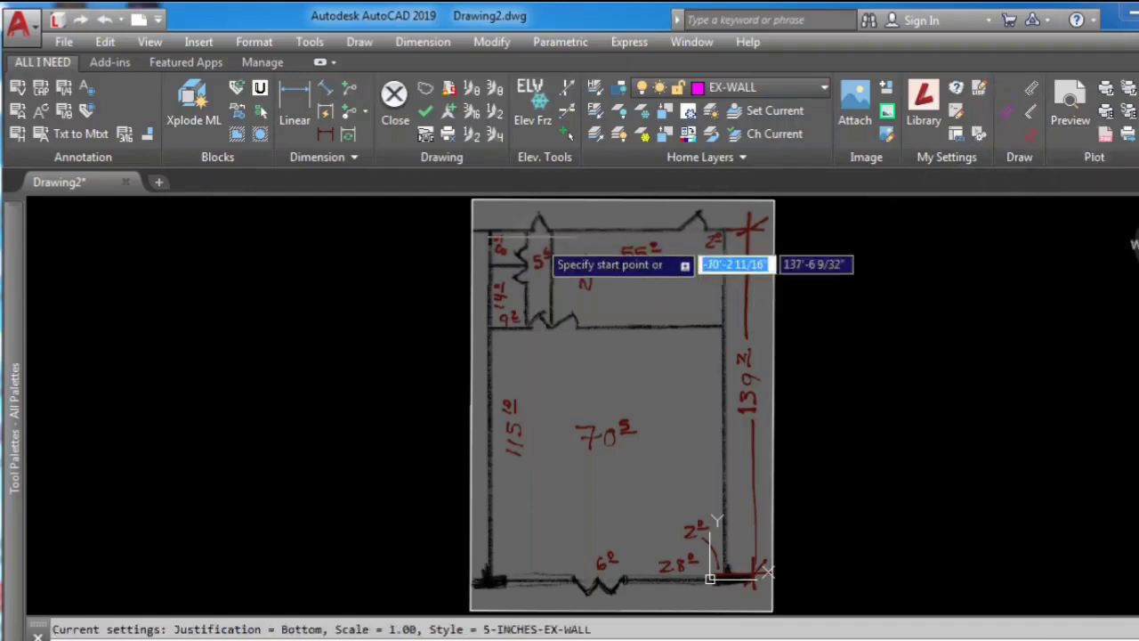
click(472, 231)
click(763, 231)
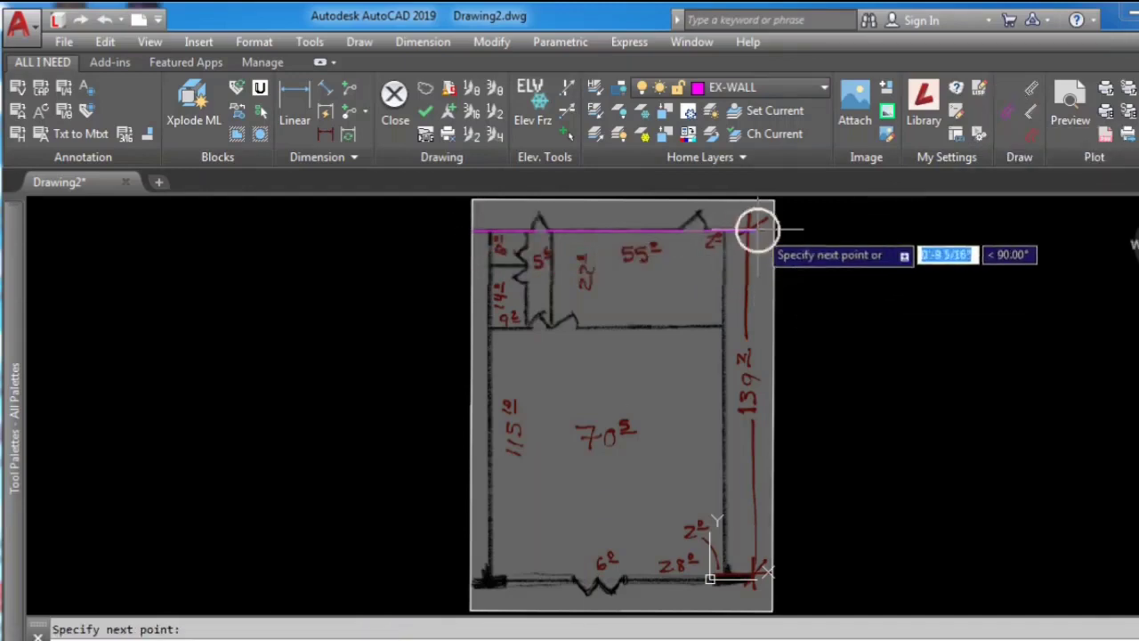
key(Escape)
key(space)
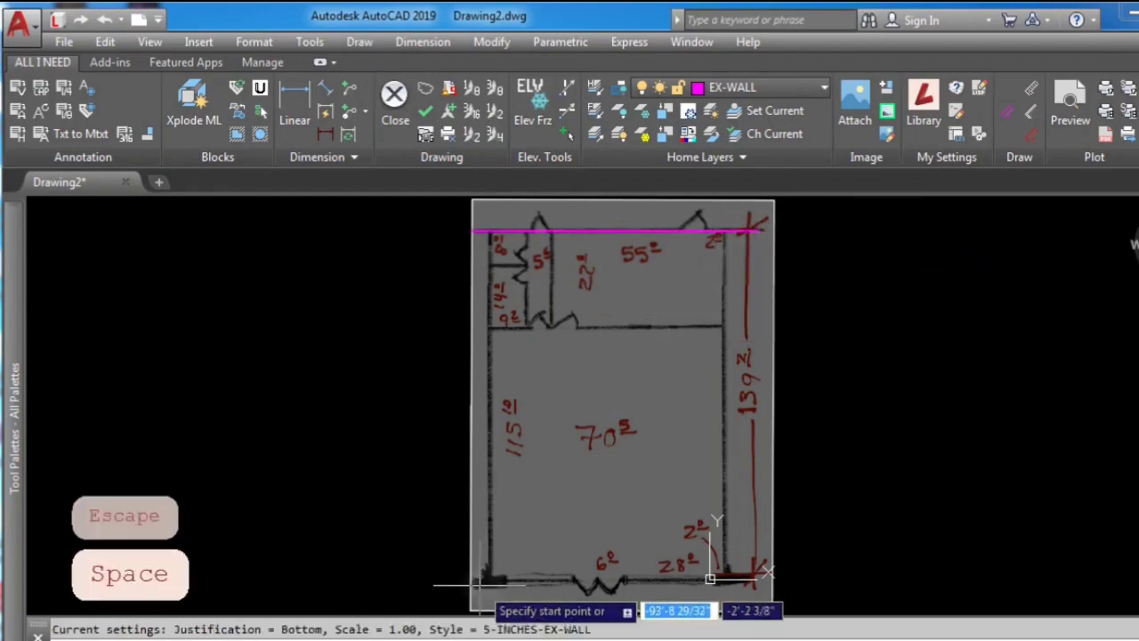
click(478, 582)
click(762, 582)
key(Escape)
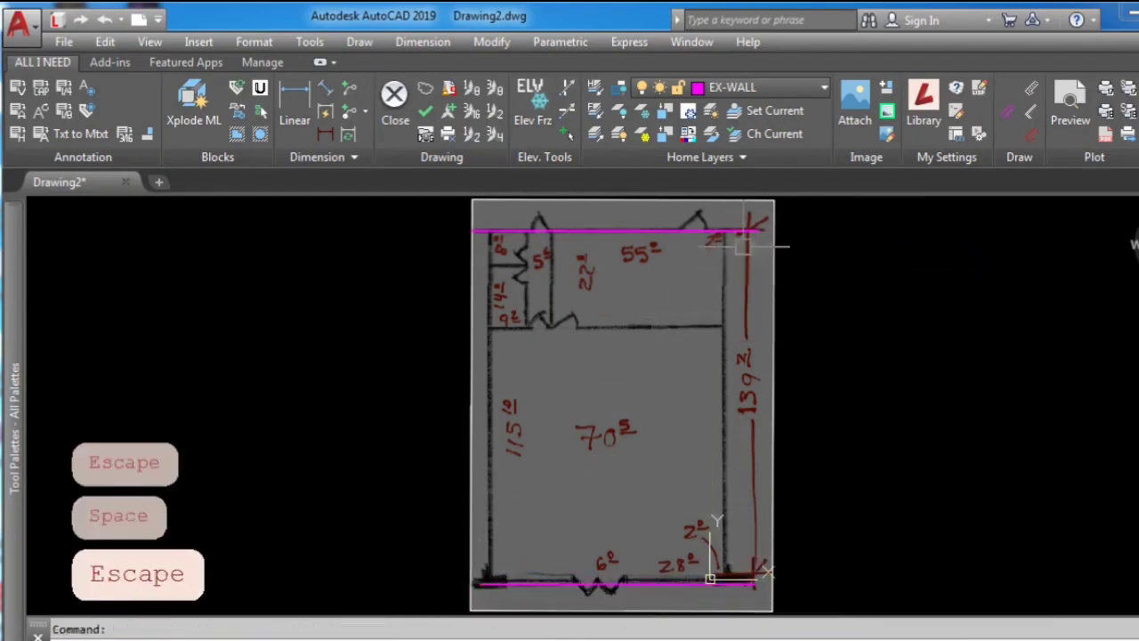
Step: Trace the left and right outer walls of the sketch
key(space)
click(481, 233)
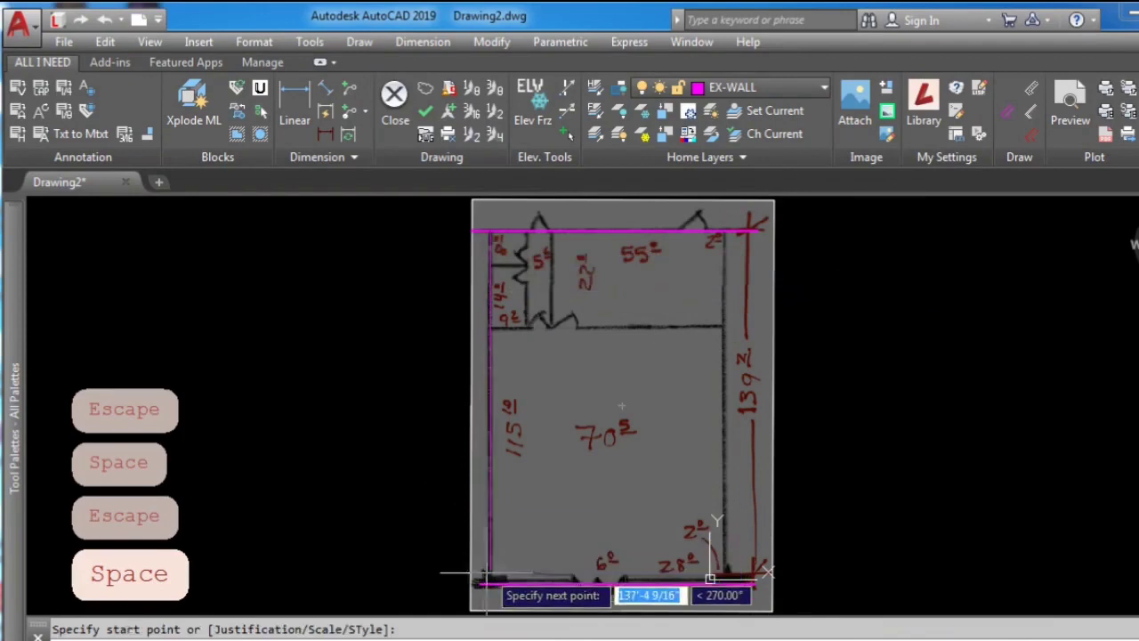
click(486, 581)
key(space)
key(space)
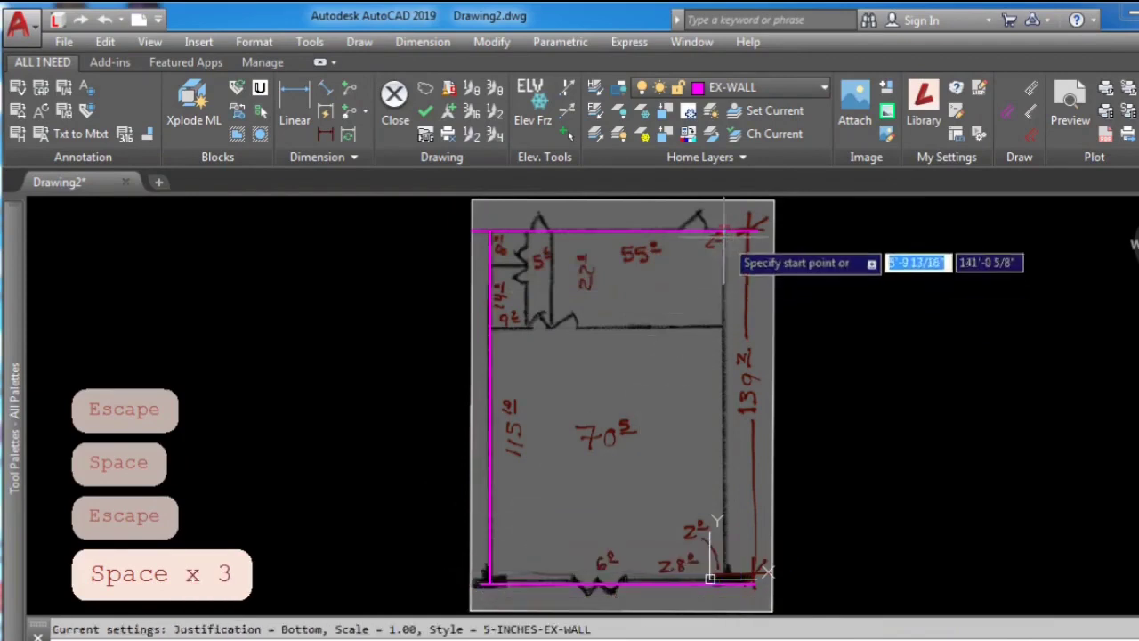
click(711, 579)
click(725, 233)
key(space)
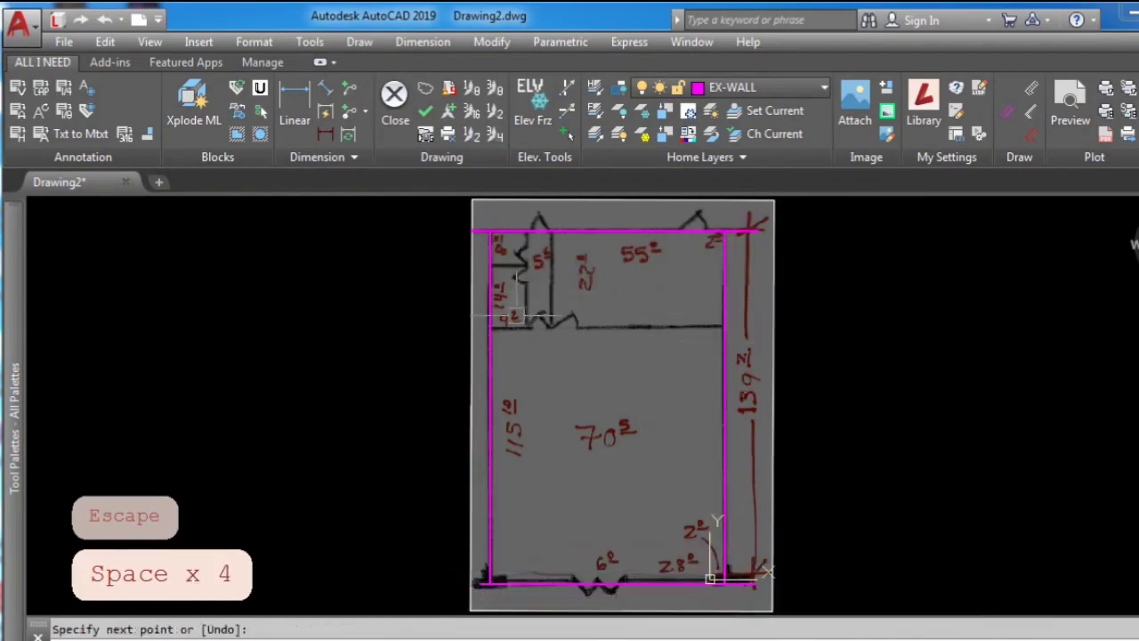
key(space)
Step: Trace the long dividing wall and the small upper-left room partitions
click(501, 326)
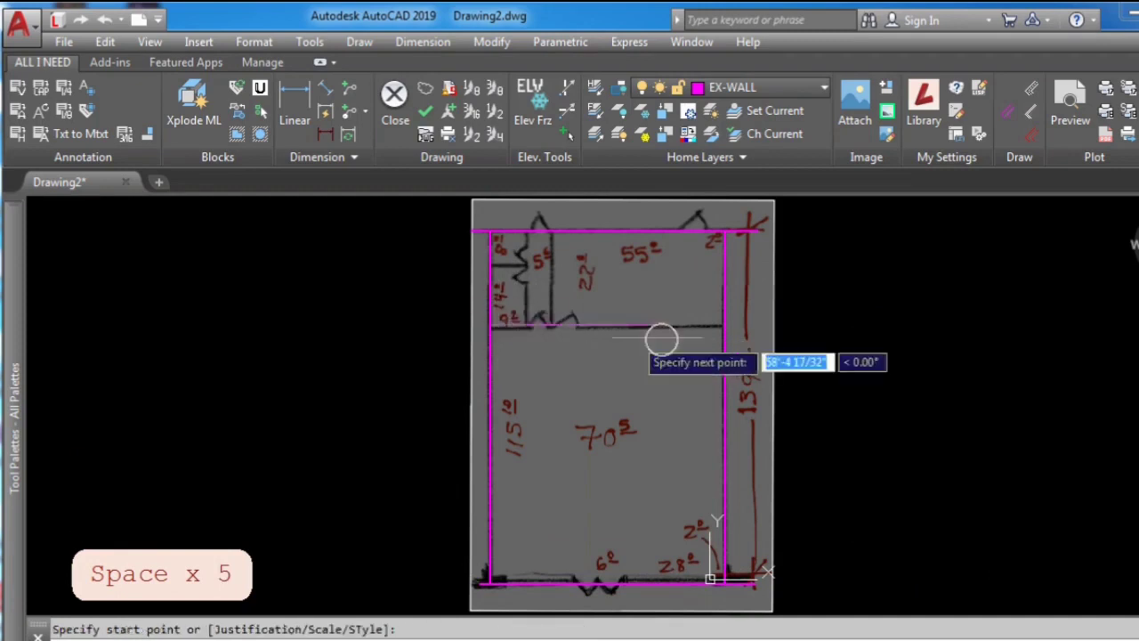
click(716, 327)
key(space)
key(space)
click(525, 237)
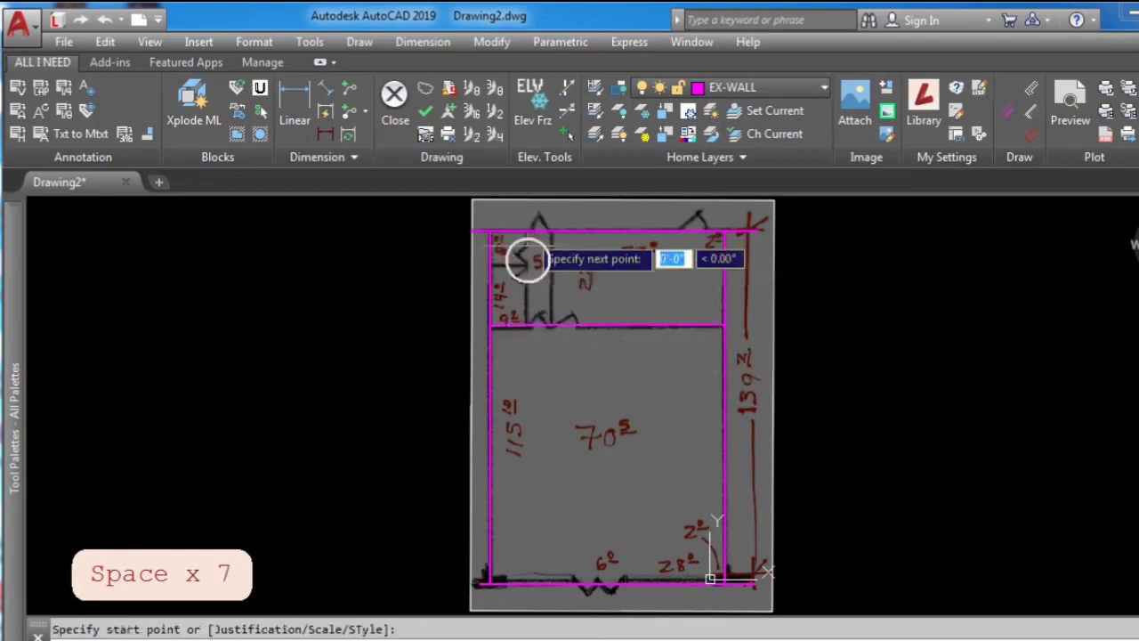
click(527, 328)
key(space)
key(space)
click(552, 328)
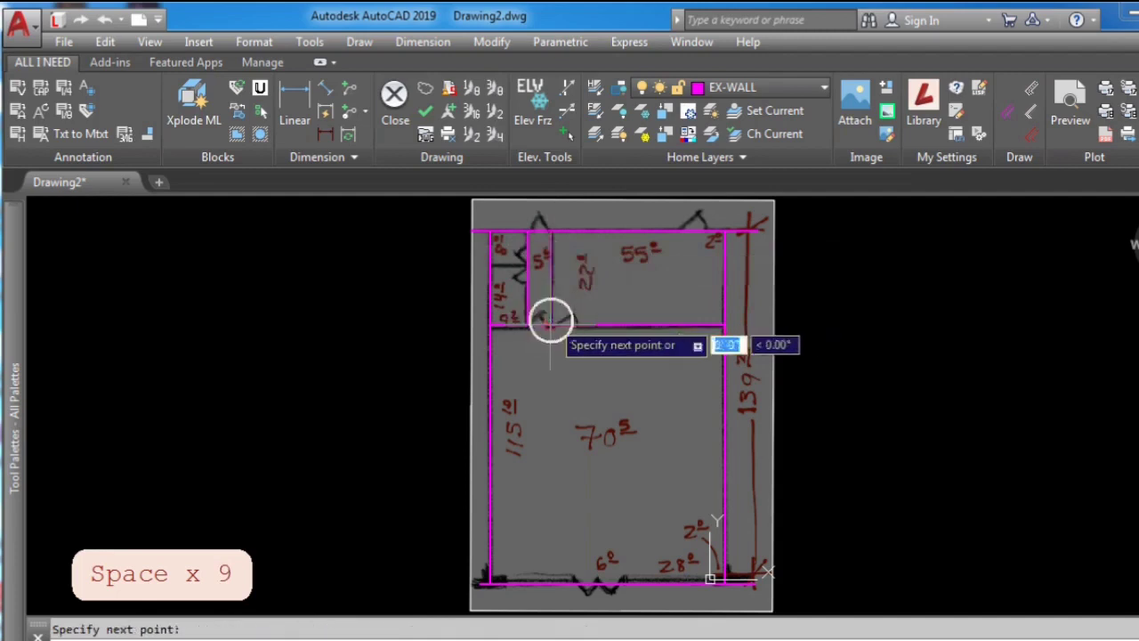
click(552, 233)
key(space)
key(space)
click(498, 265)
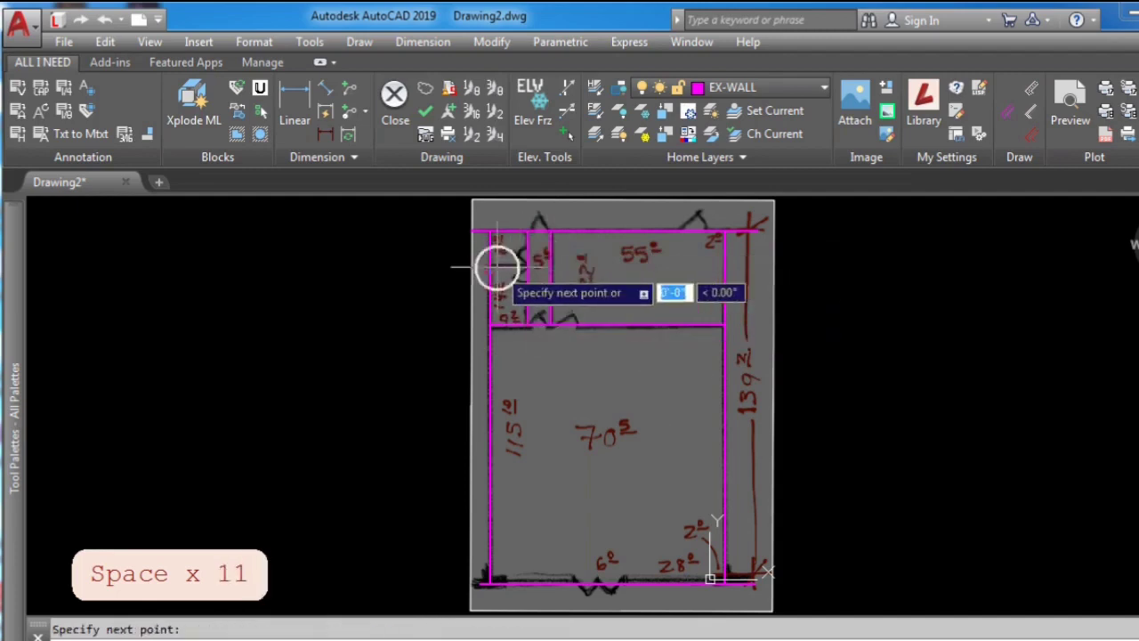
click(532, 265)
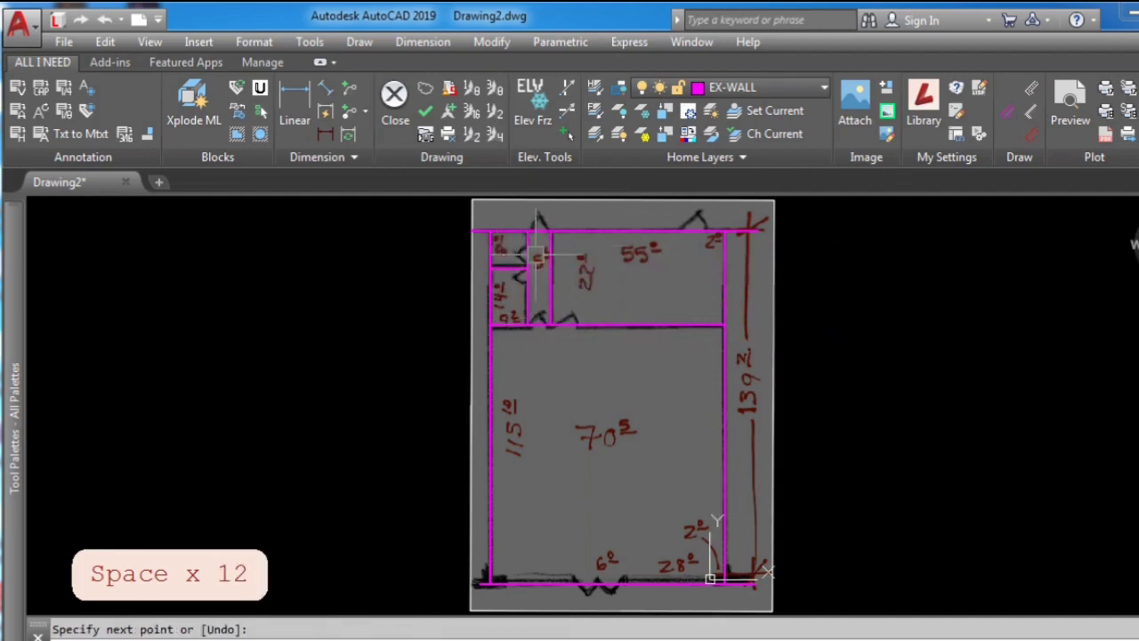
scroll(494, 222, up, 5)
middle_drag(610, 437, 599, 449)
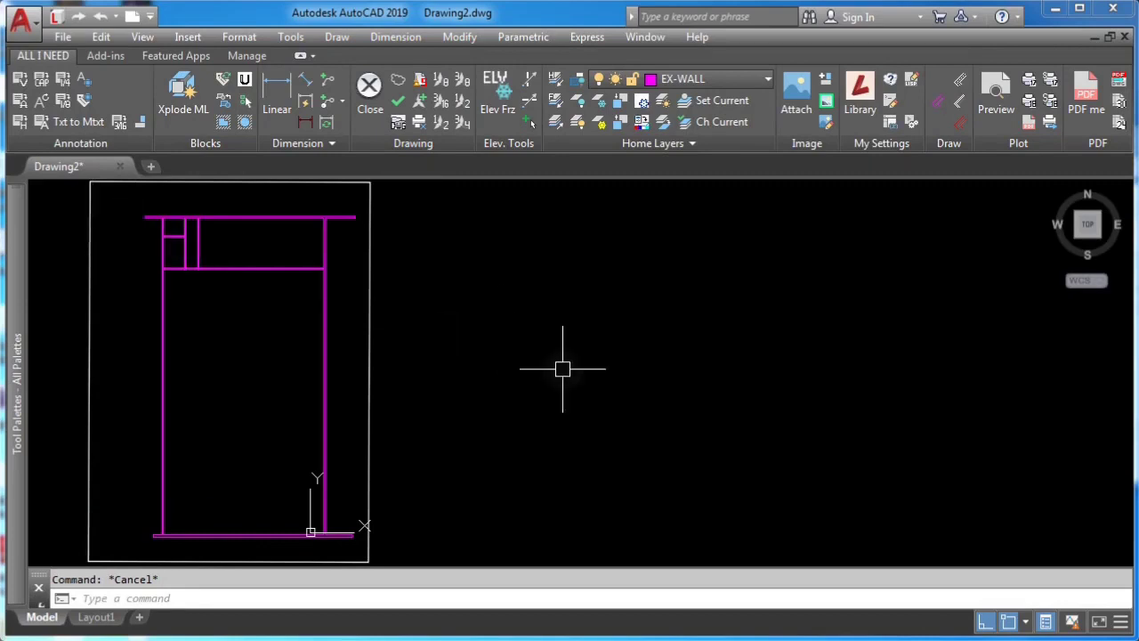
Step: In CUI, create a new command named LazyWall and open its macro editor
text(cui)
key(Return)
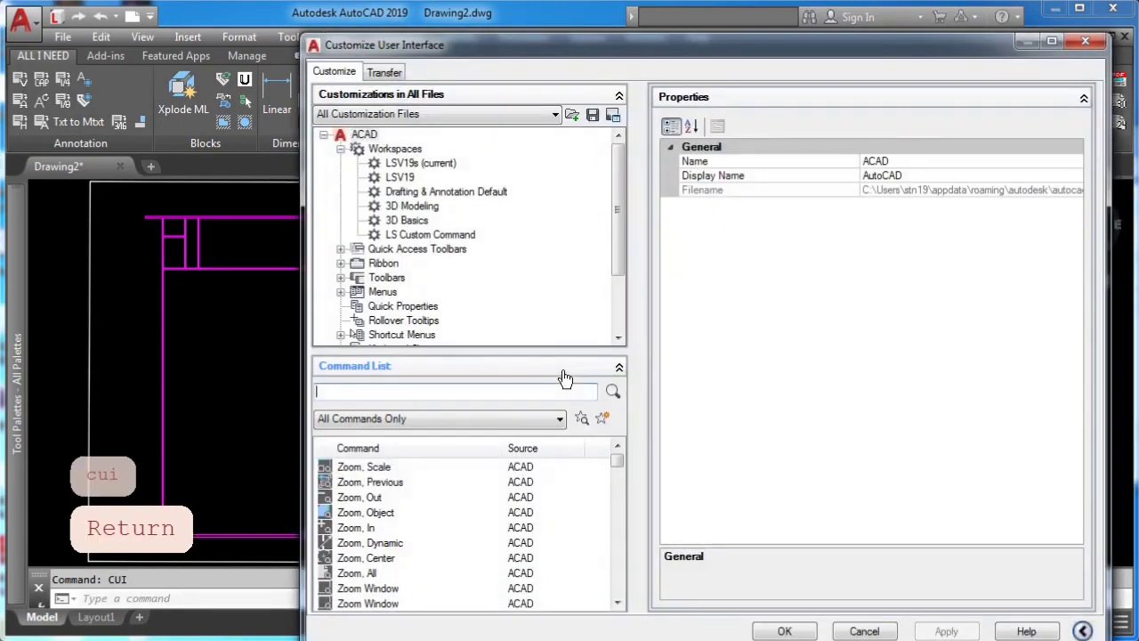
click(603, 418)
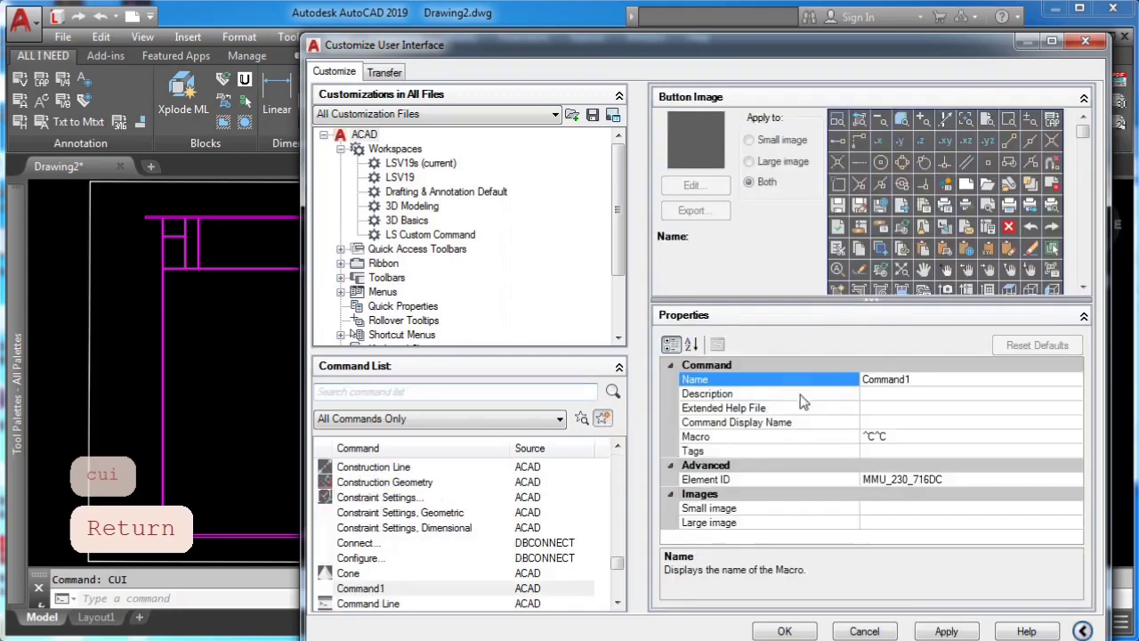
click(915, 379)
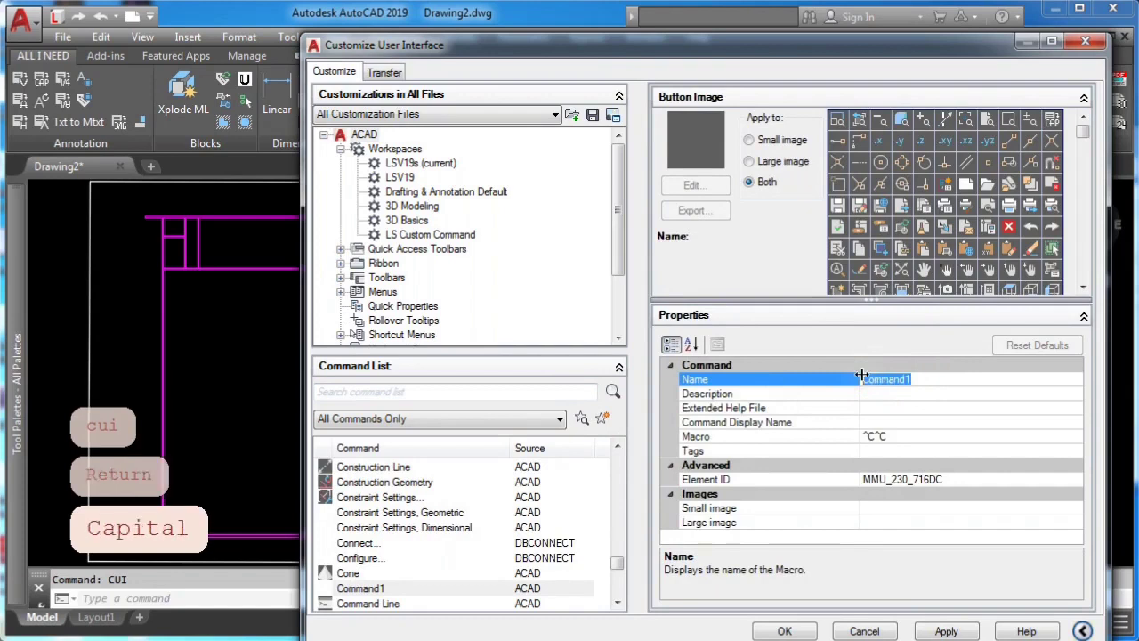
text(LazyWall)
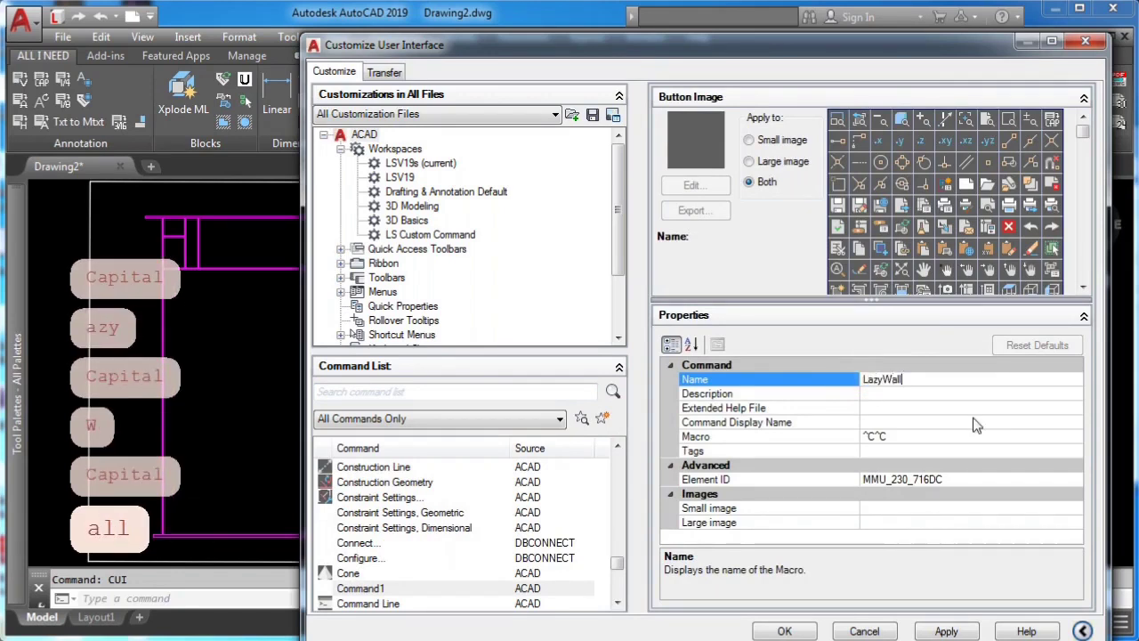
click(943, 436)
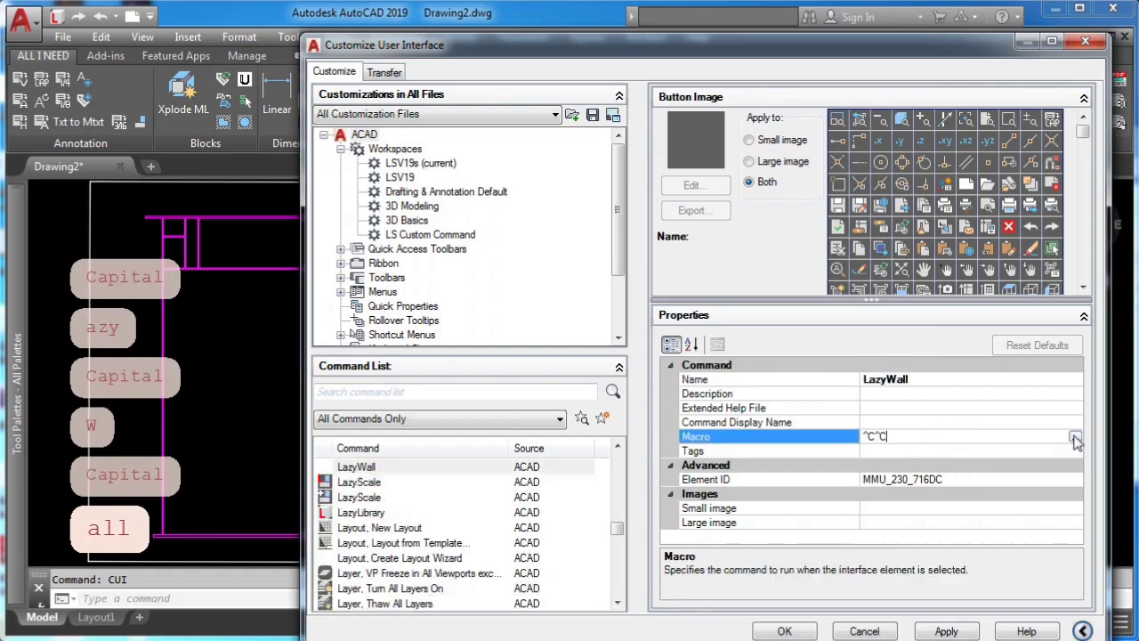
click(1075, 436)
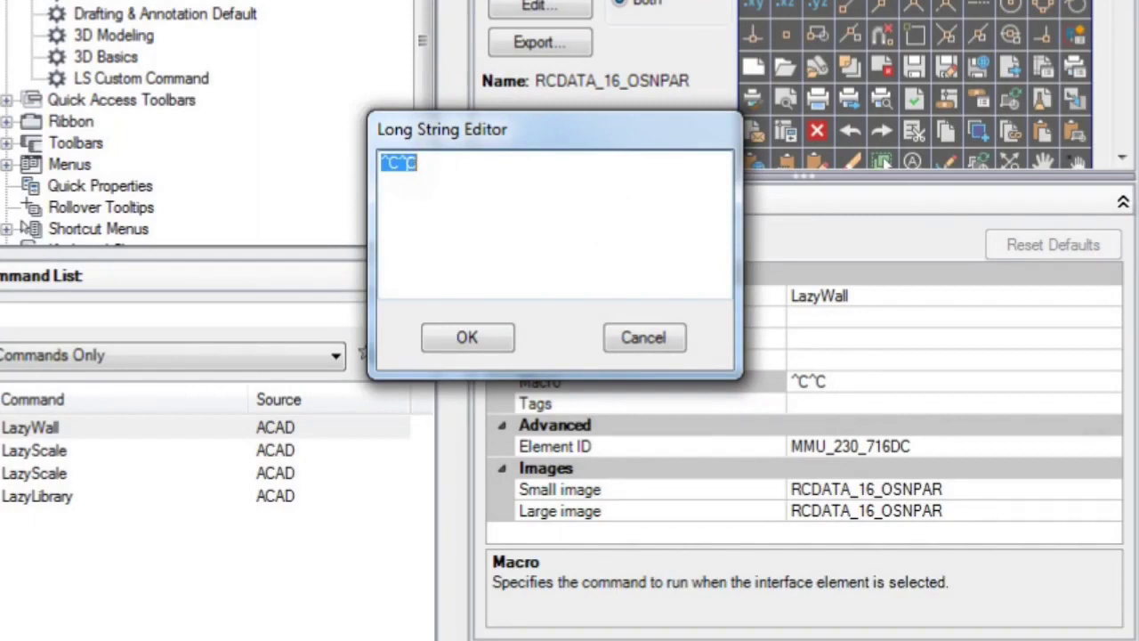
Step: Paste the prepared macro that sets layer EX-WALL and runs _mline with style 5-INCHES-EX-WALL into LazyWall's Macro field
click(401, 169)
right_click(399, 167)
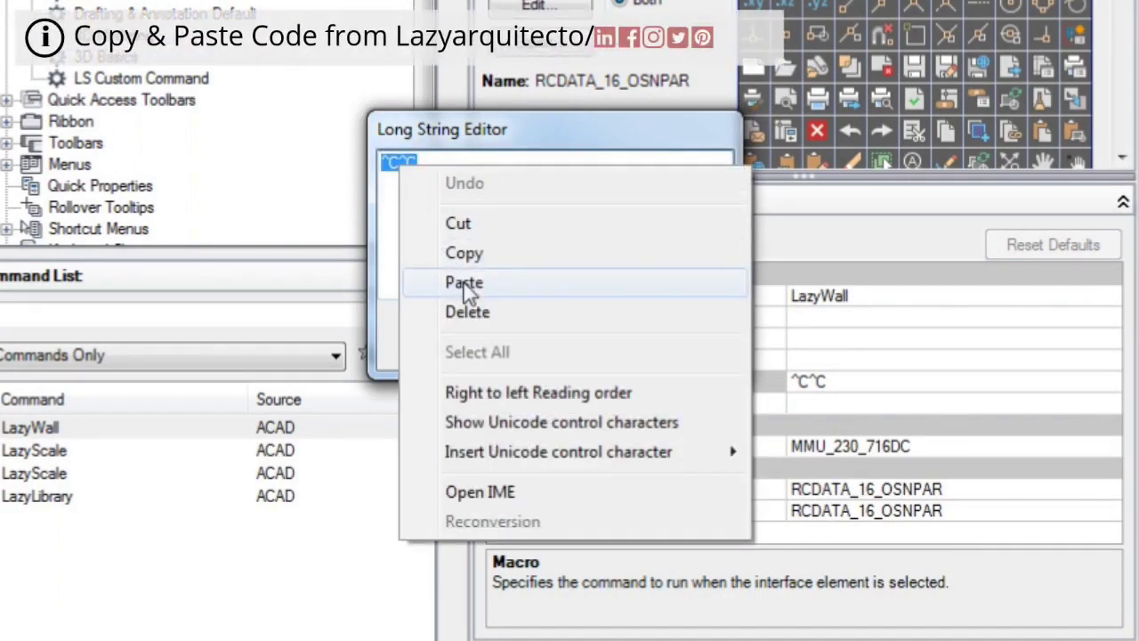
click(464, 283)
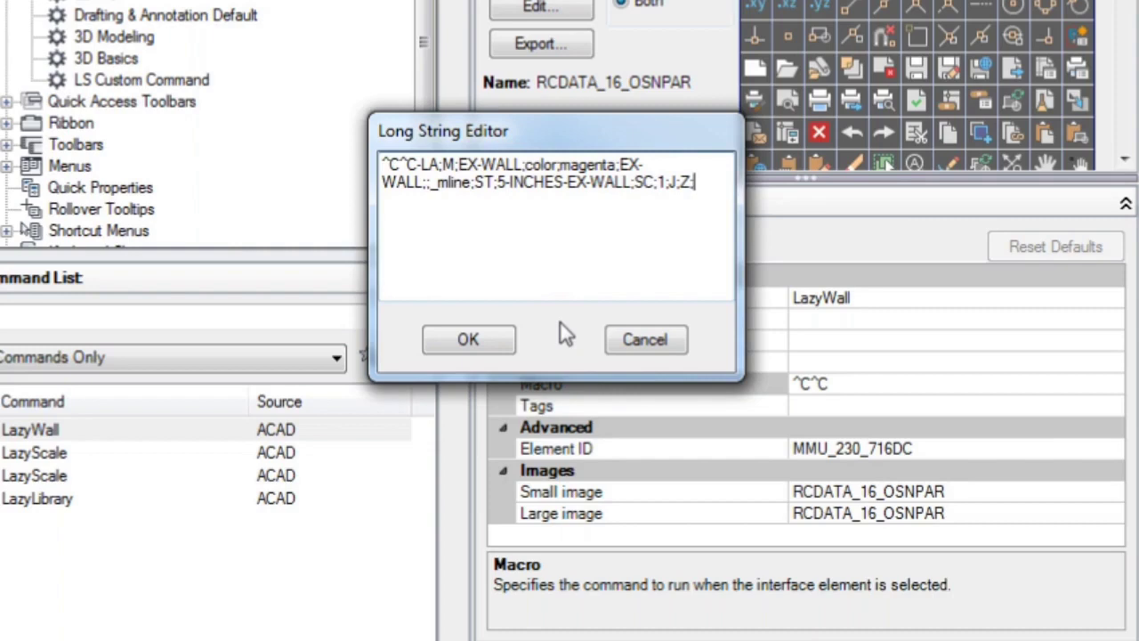
click(501, 339)
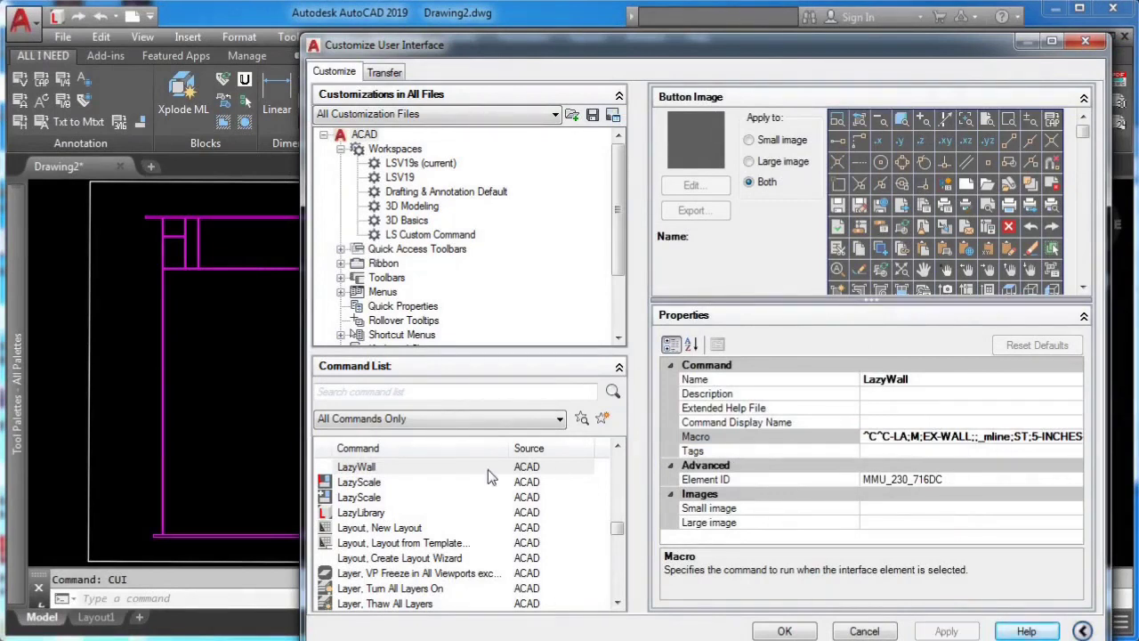
Step: Assign a button image to the LazyWall command and apply the change
click(383, 468)
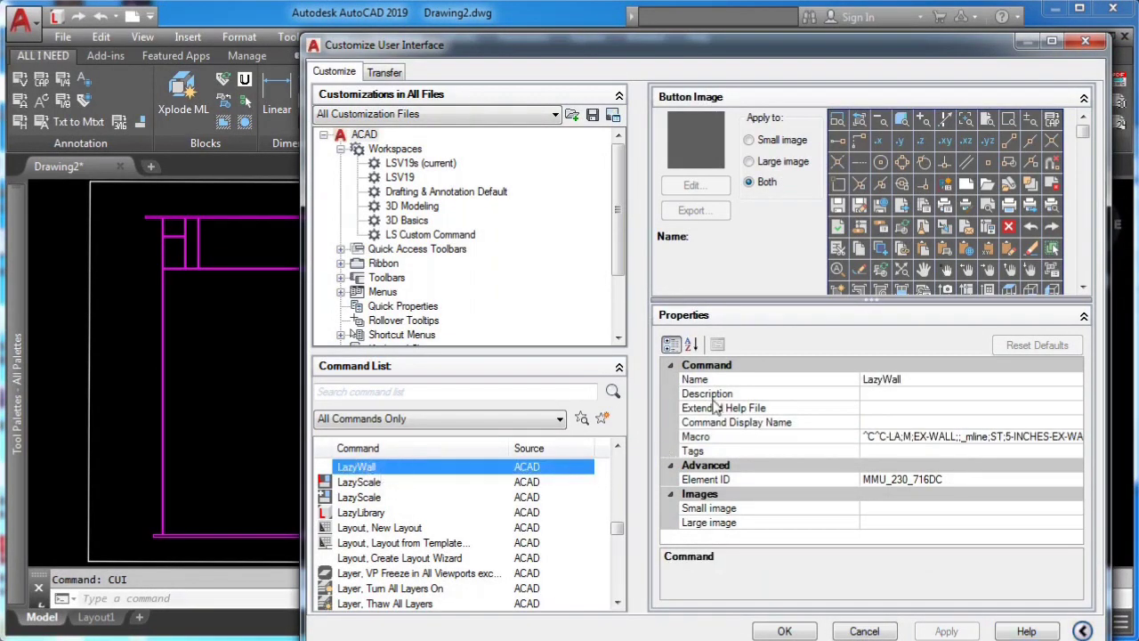
click(1083, 134)
click(967, 162)
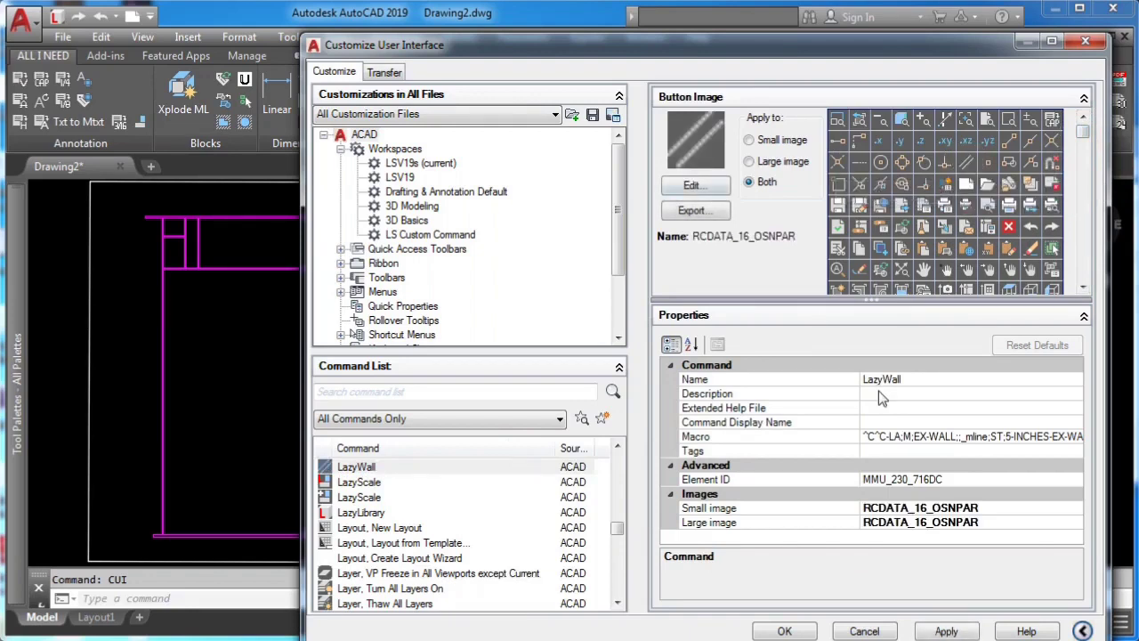
click(946, 626)
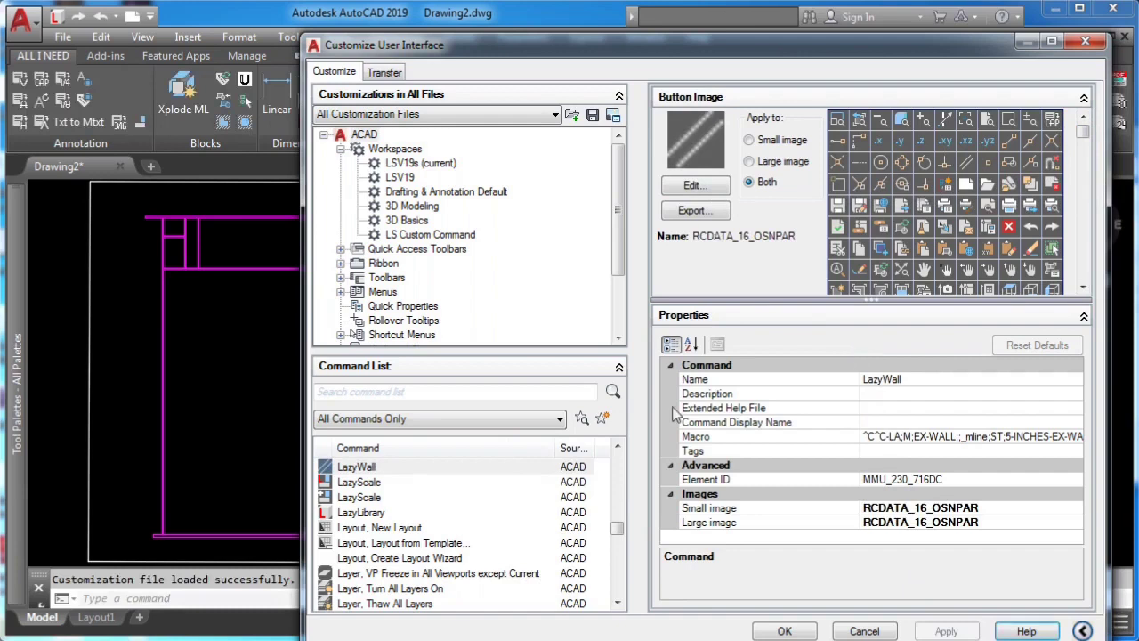
Step: Add LazyWall to the Quick Access Toolbar, apply, and close the Customize User Interface dialog
click(379, 468)
mouse_move(380, 474)
mouse_down()
mouse_move(262, 460)
mouse_move(232, 371)
mouse_move(328, 286)
mouse_move(387, 282)
mouse_move(297, 374)
mouse_move(312, 483)
mouse_move(166, 181)
mouse_move(78, 52)
mouse_move(71, 23)
mouse_up()
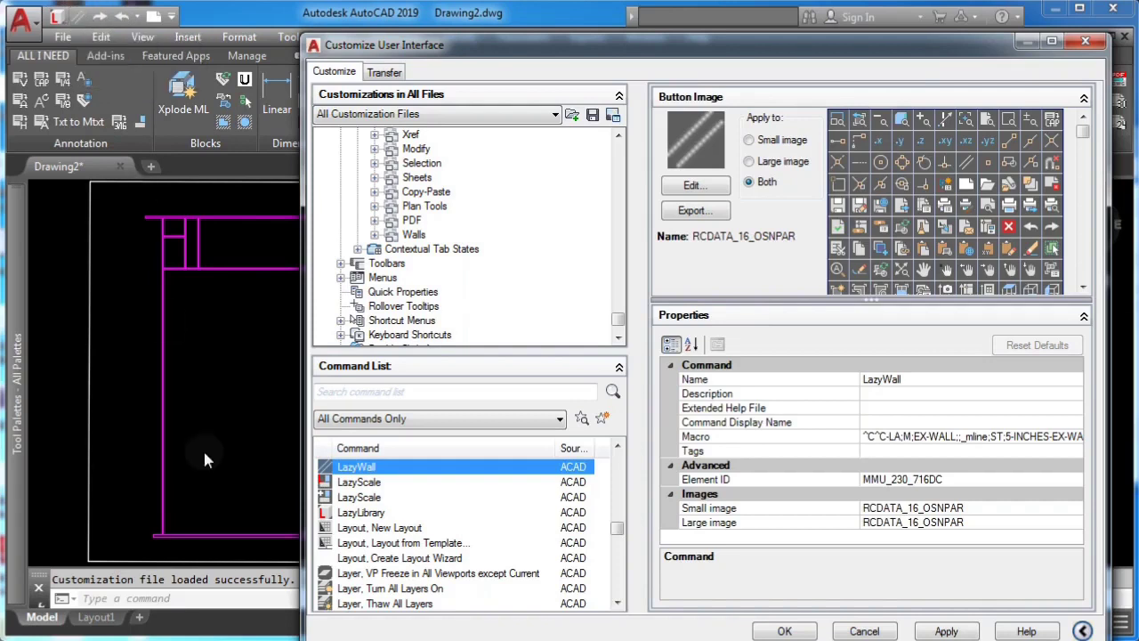
click(946, 631)
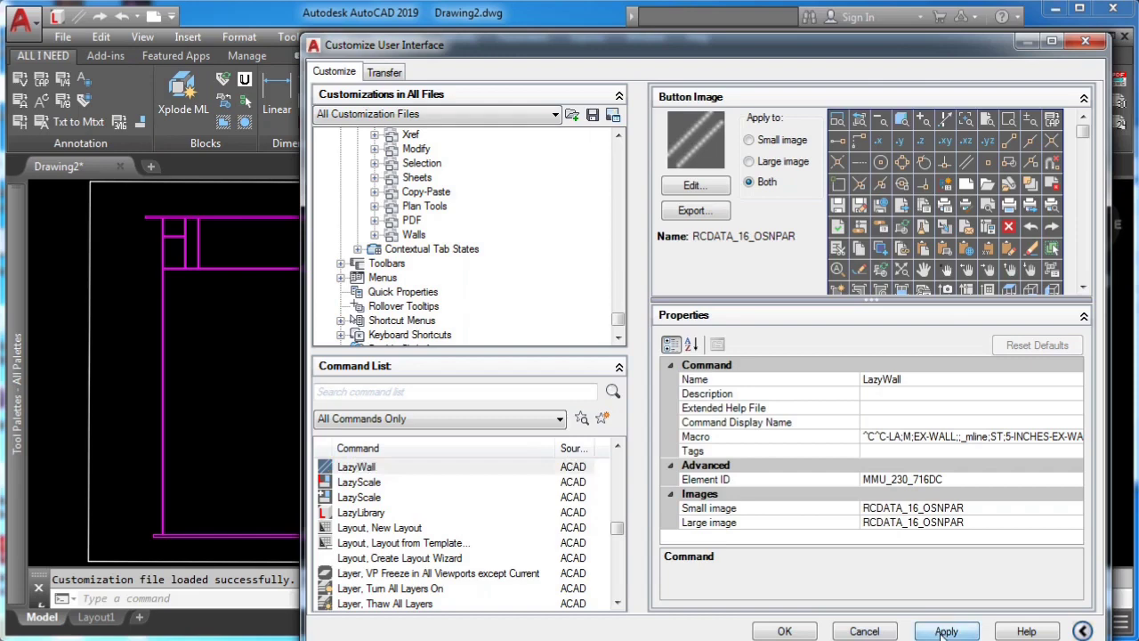
click(784, 631)
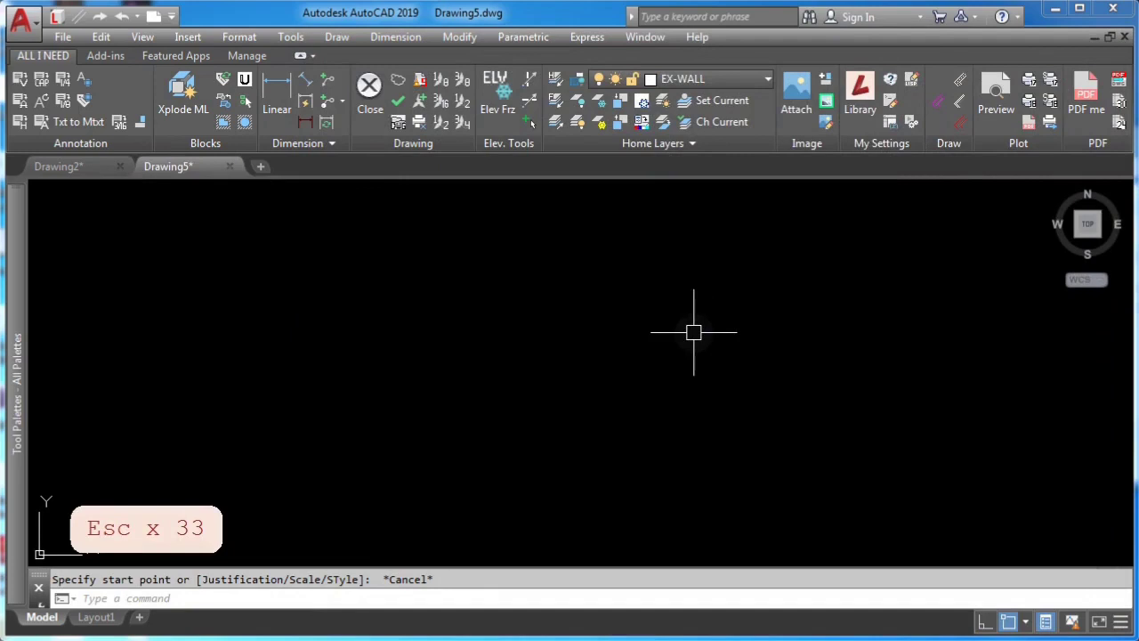
Step: Run MLSTYLE and start a new STANDARD-based multiline style named 5-INCHES-EX-WALL
text(mlsty)
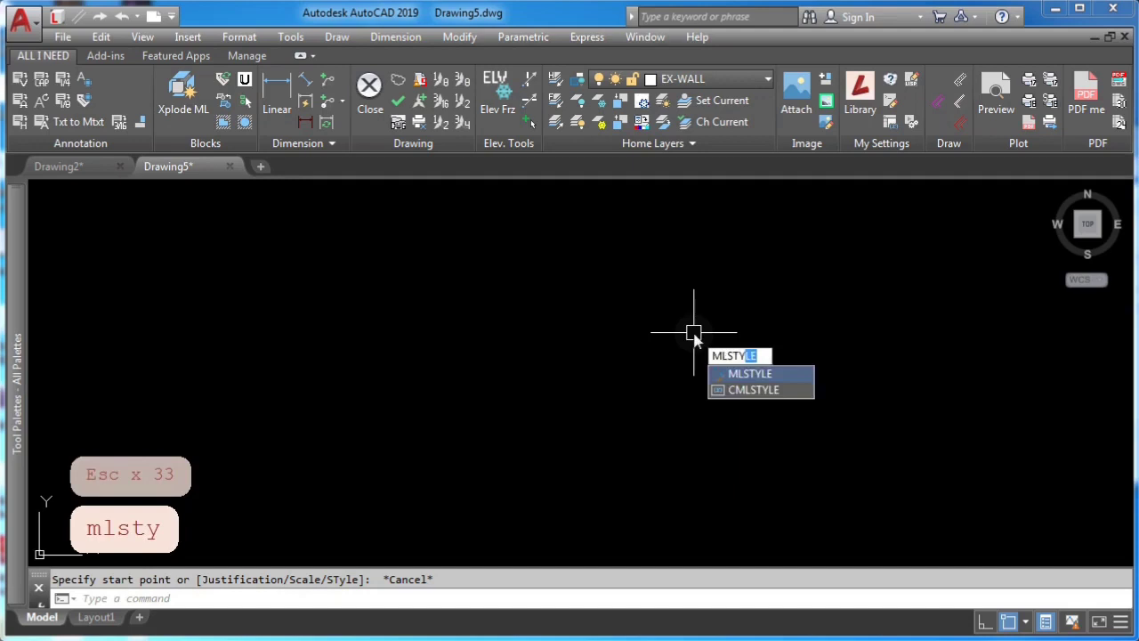
key(Return)
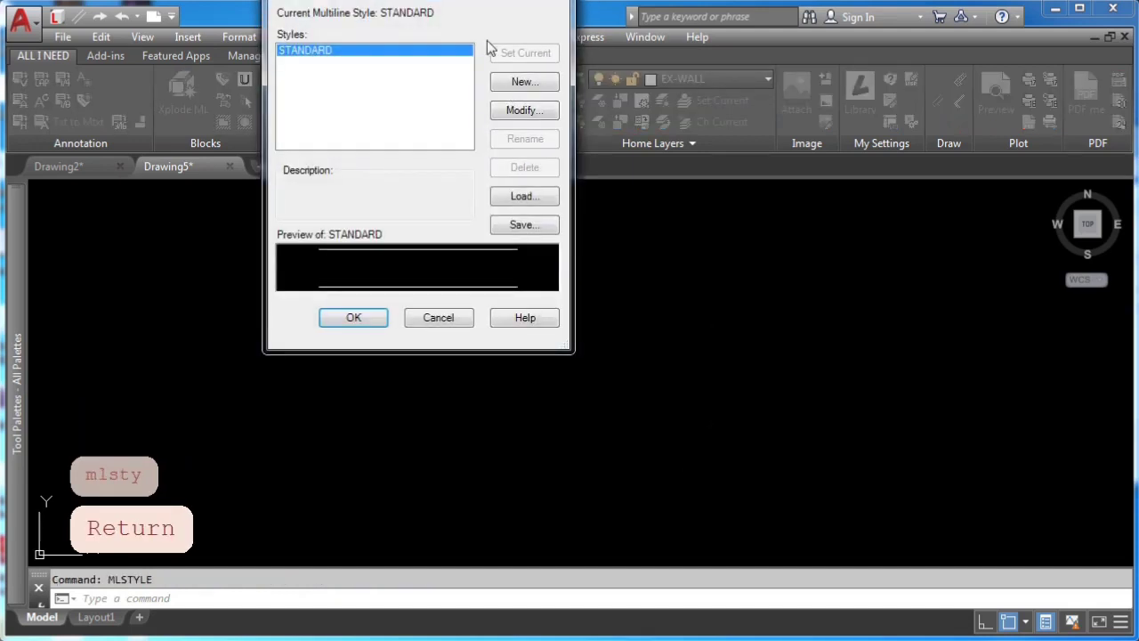
drag(496, 3, 645, 181)
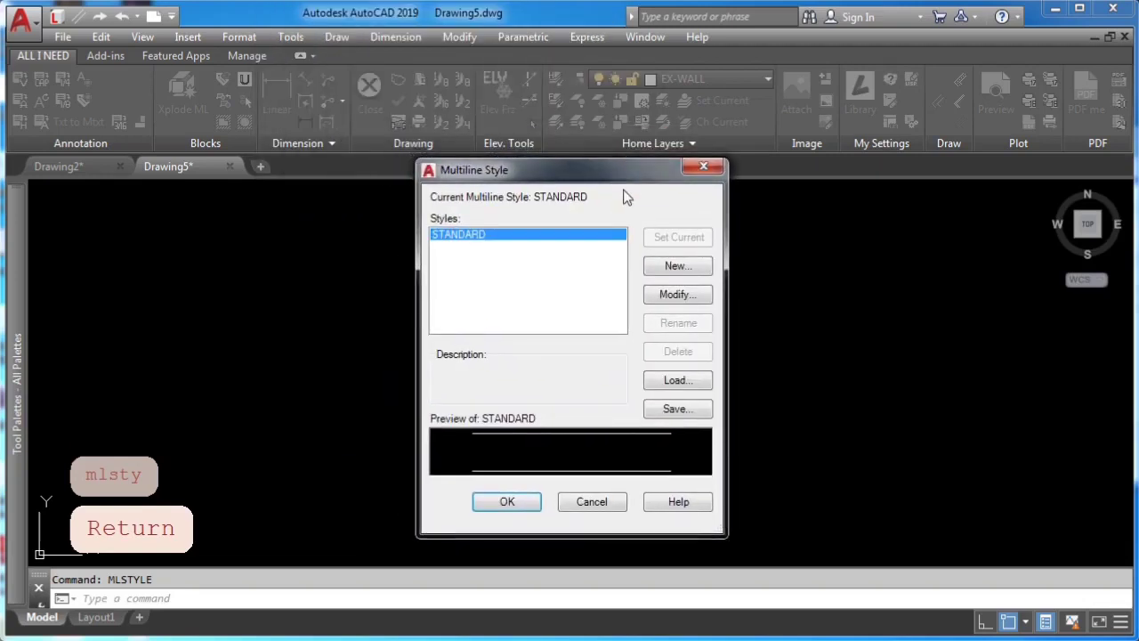
text(2.5)
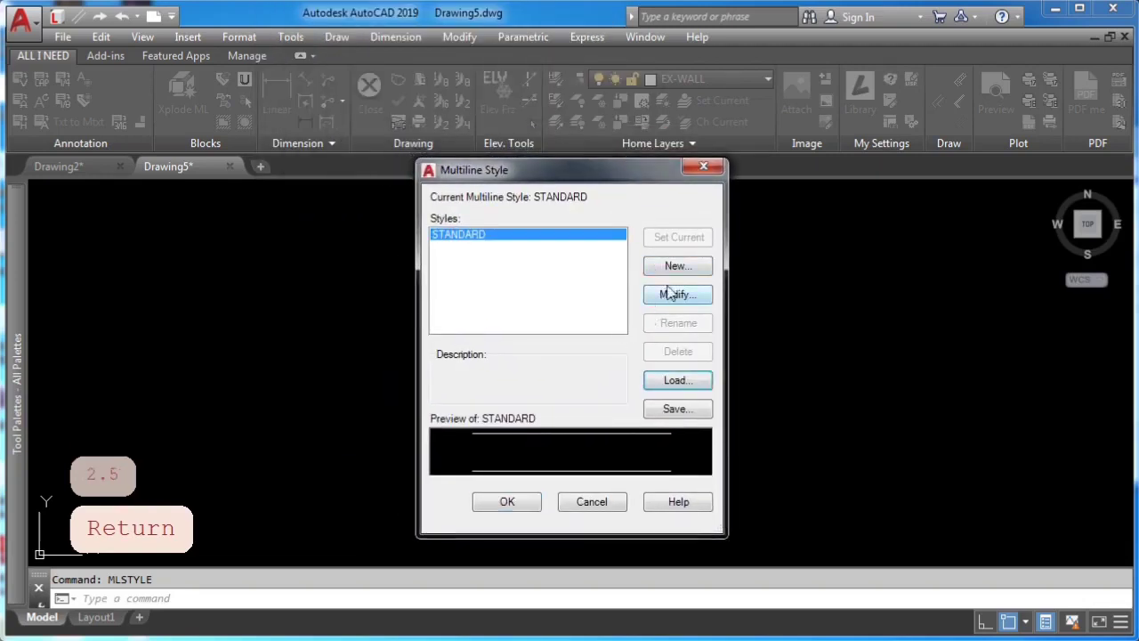
click(687, 269)
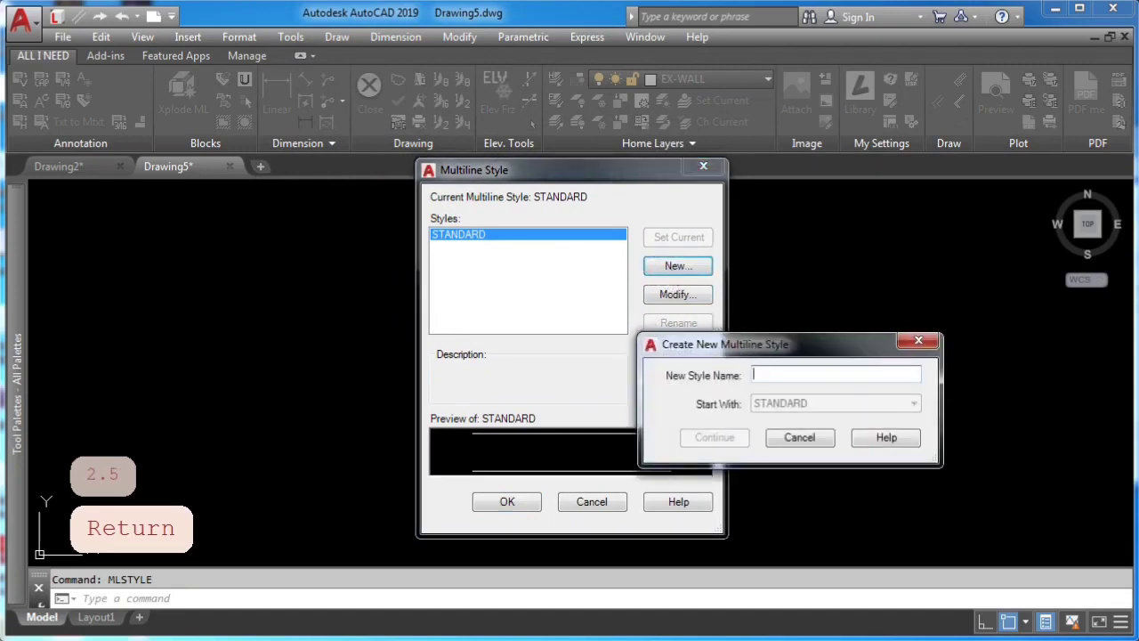
right_click(758, 374)
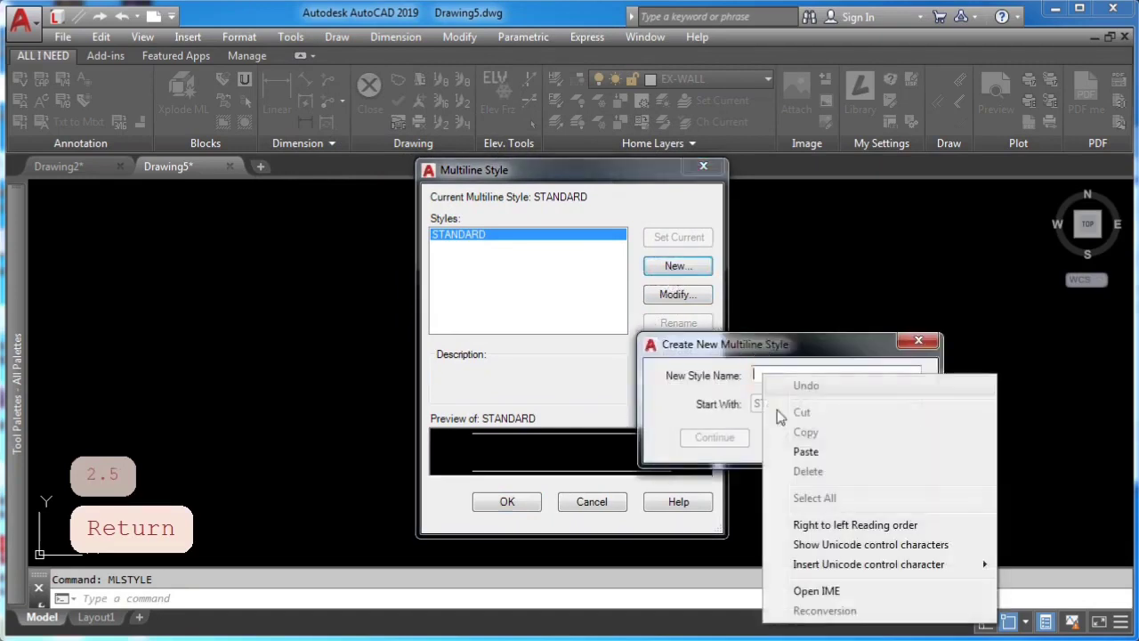
click(806, 451)
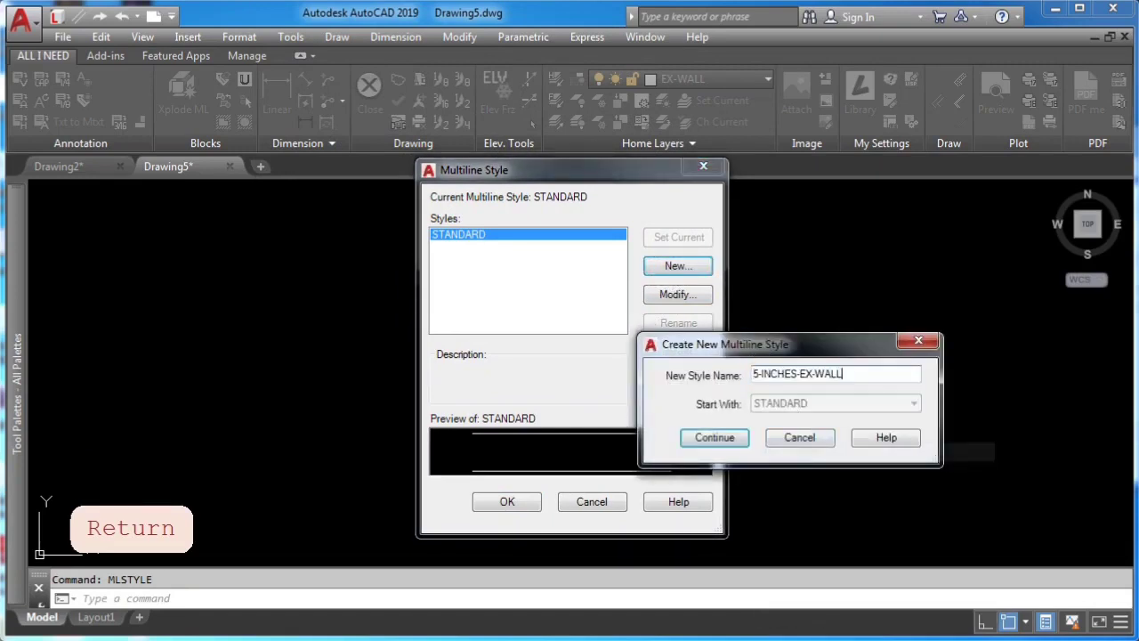
click(728, 437)
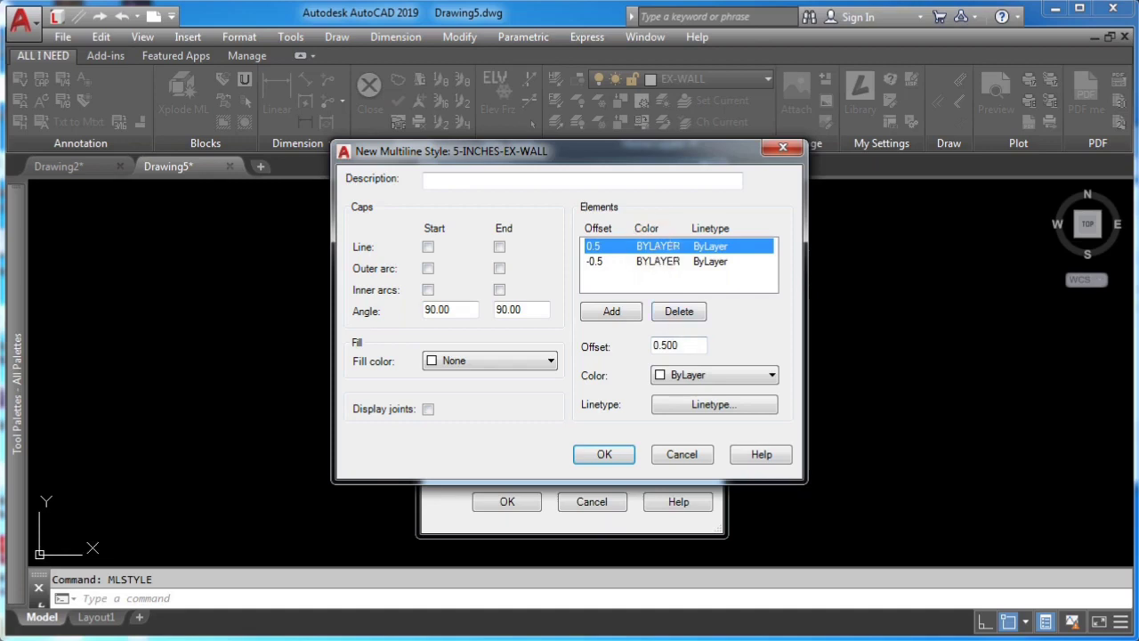
Step: Give the style element offsets 2.5 and -2.5 with line caps at start and end, then save it
drag(703, 346, 654, 346)
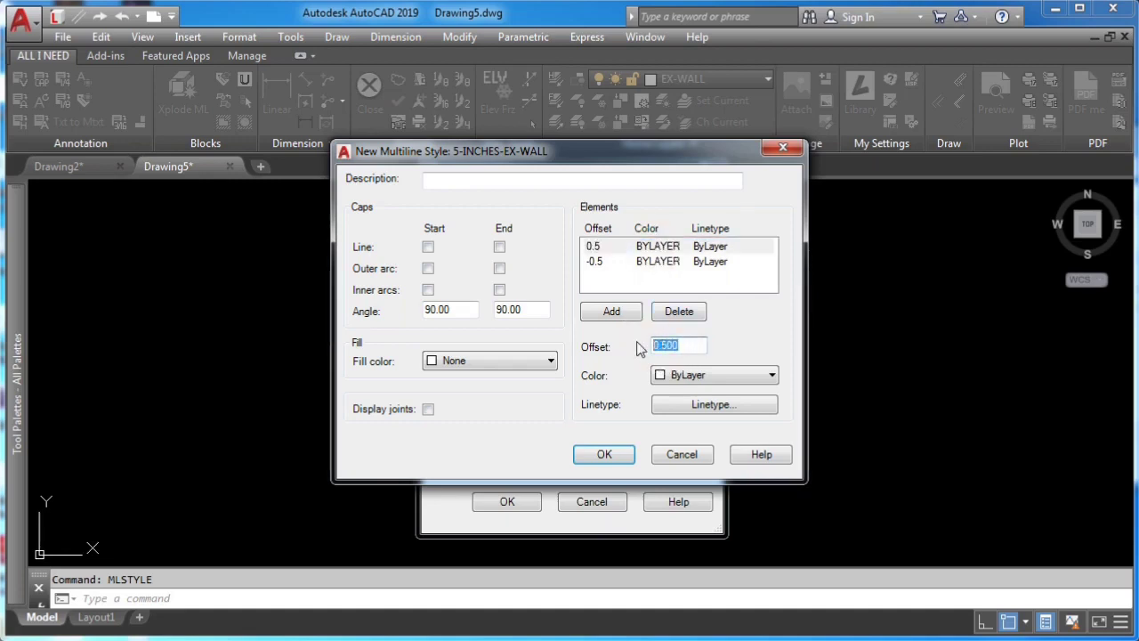
text(2.5)
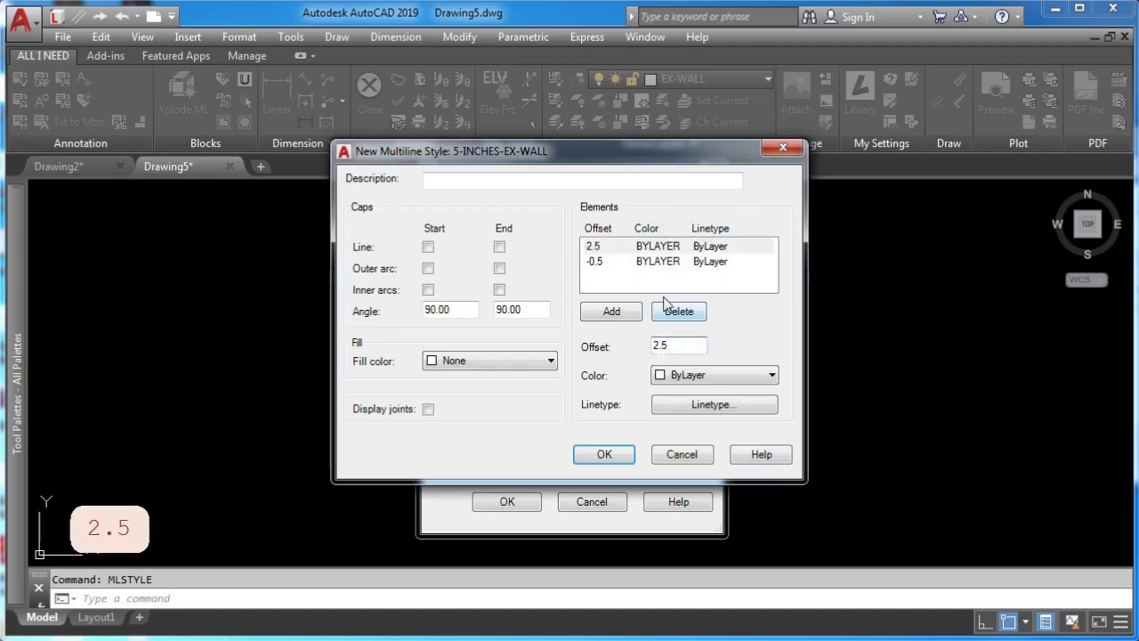
click(672, 262)
drag(702, 345, 654, 345)
text(2.5)
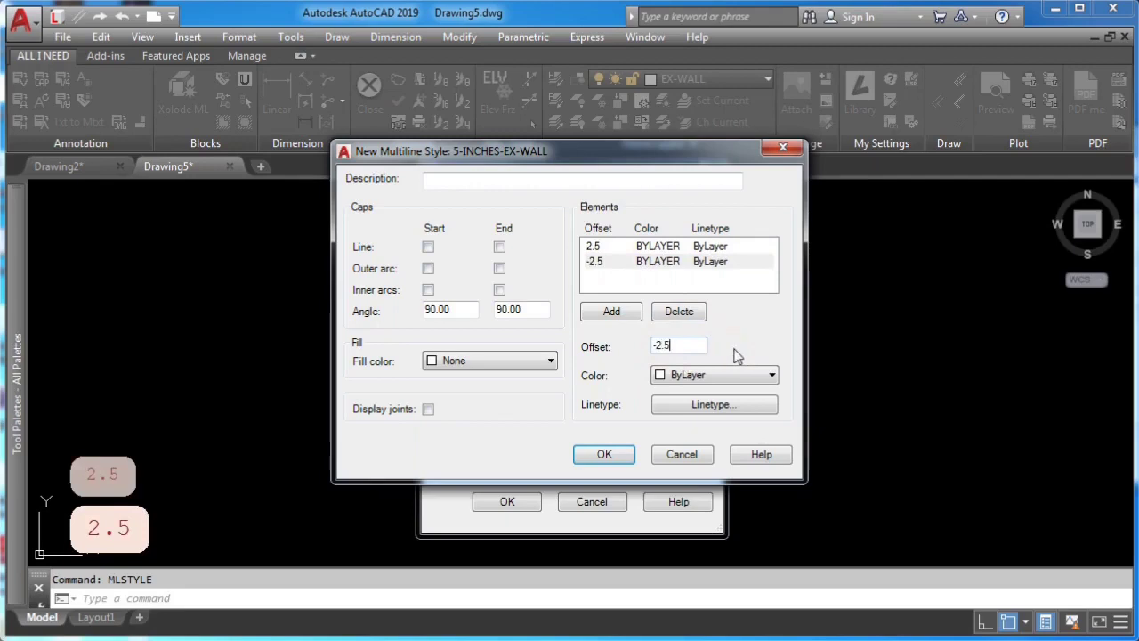
click(428, 248)
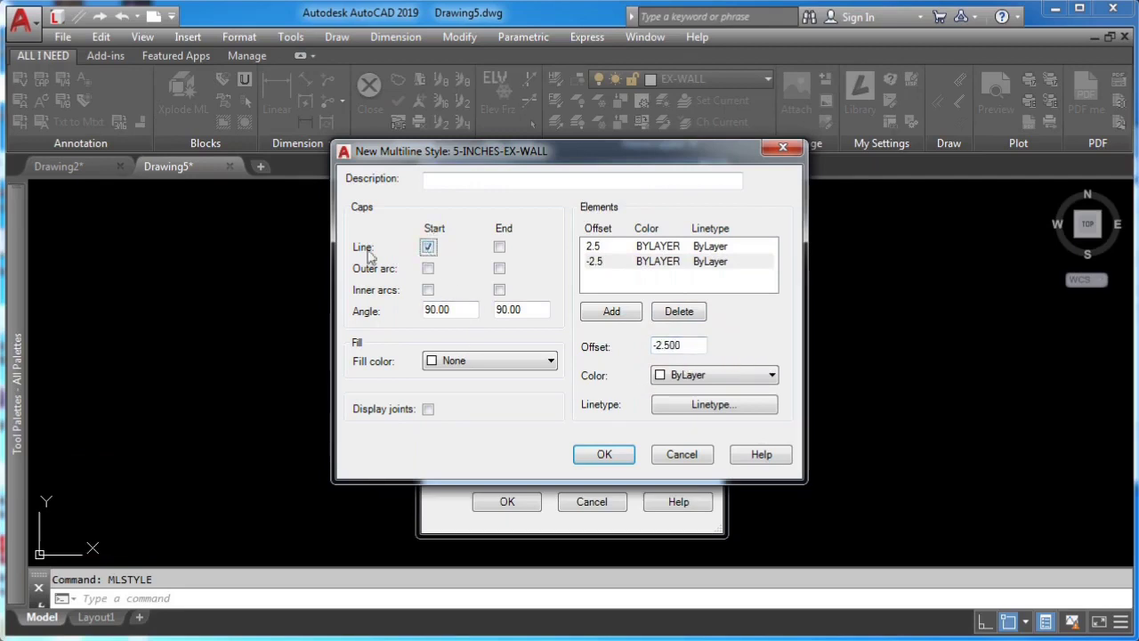
click(499, 248)
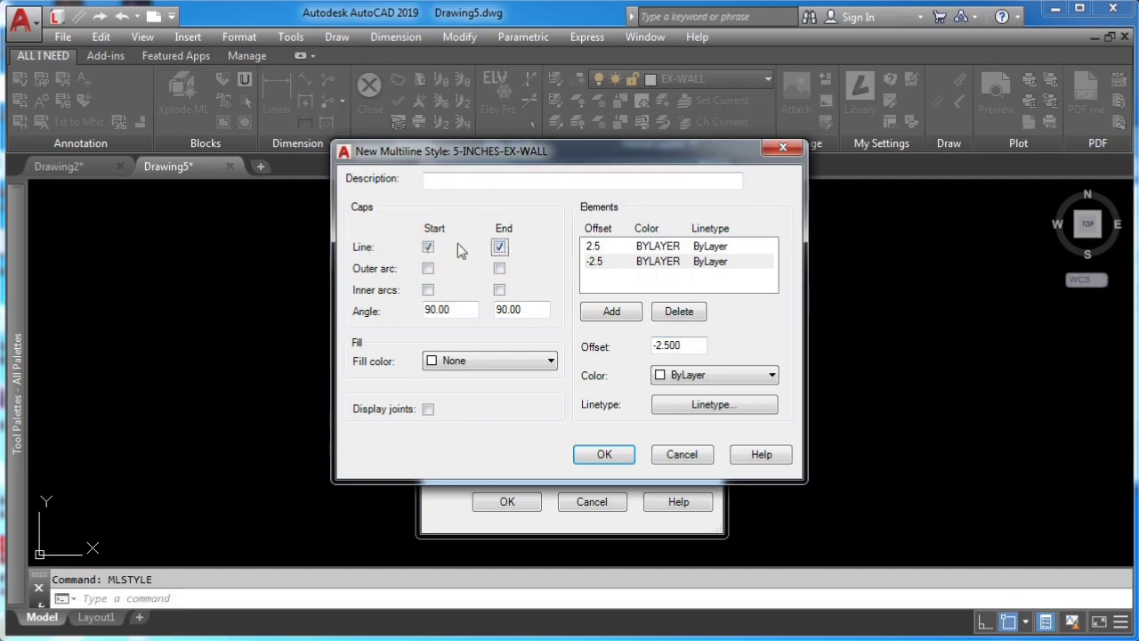
click(624, 461)
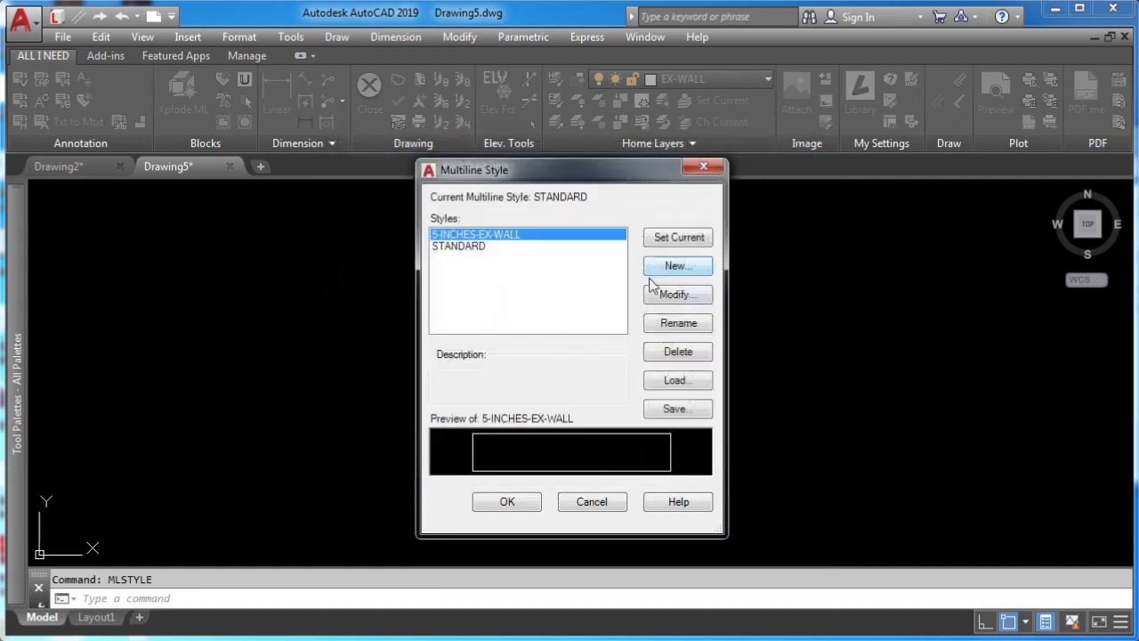
click(506, 504)
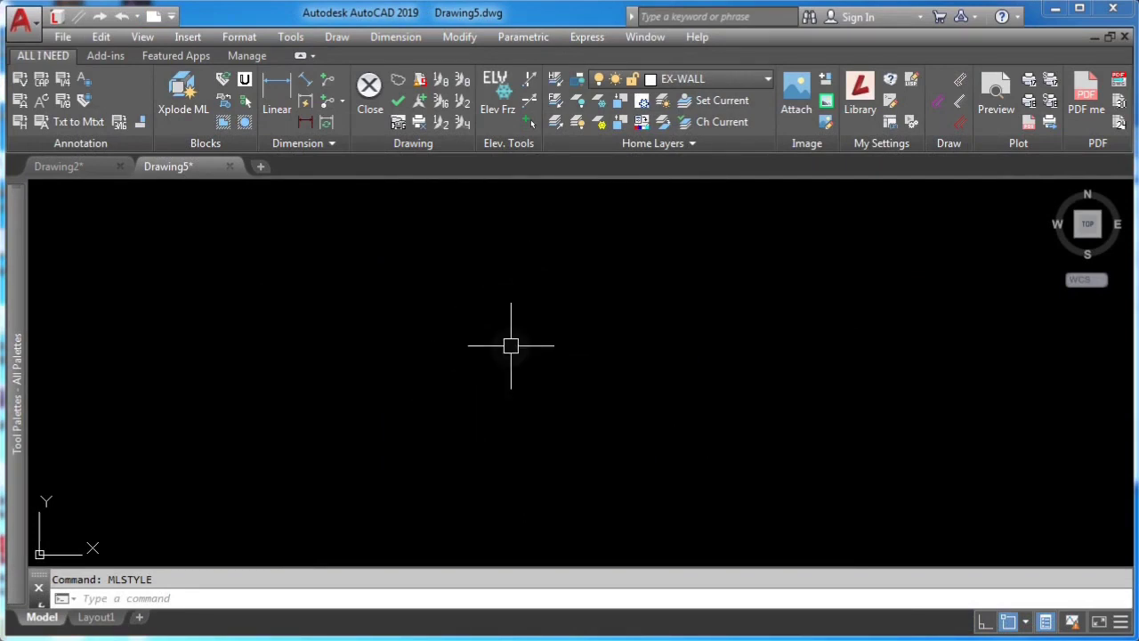
Step: Dismiss the Library Ready alert and draw an L-shaped two-segment wall with LazyWall
key(Escape)
key(Escape)
key(Escape)
key(Escape)
key(Escape)
key(Escape)
key(Escape)
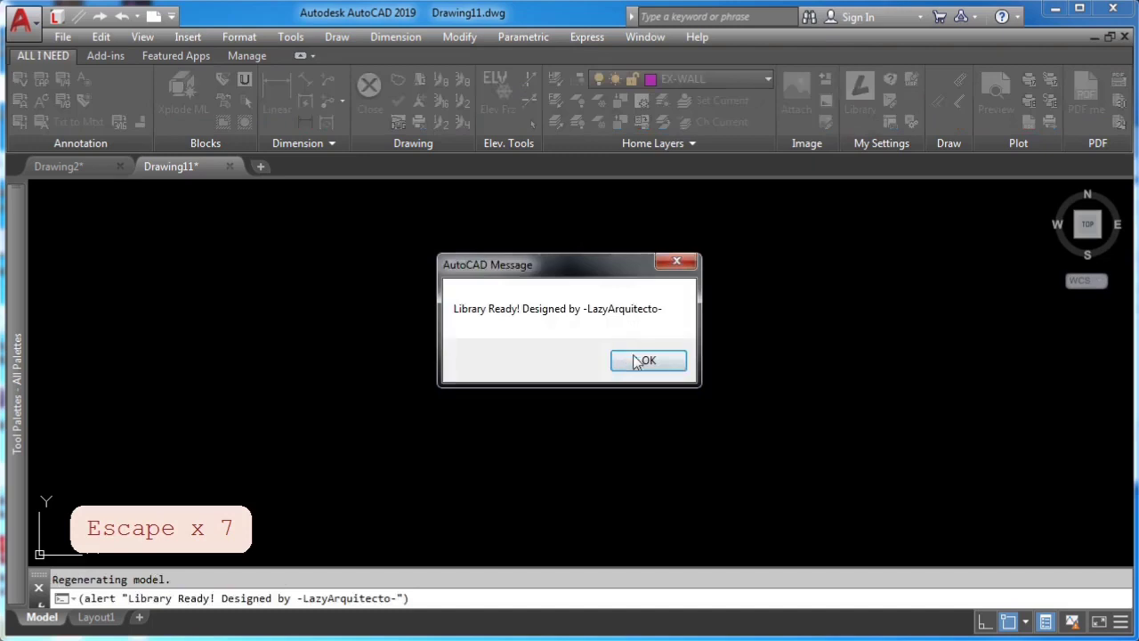
click(646, 360)
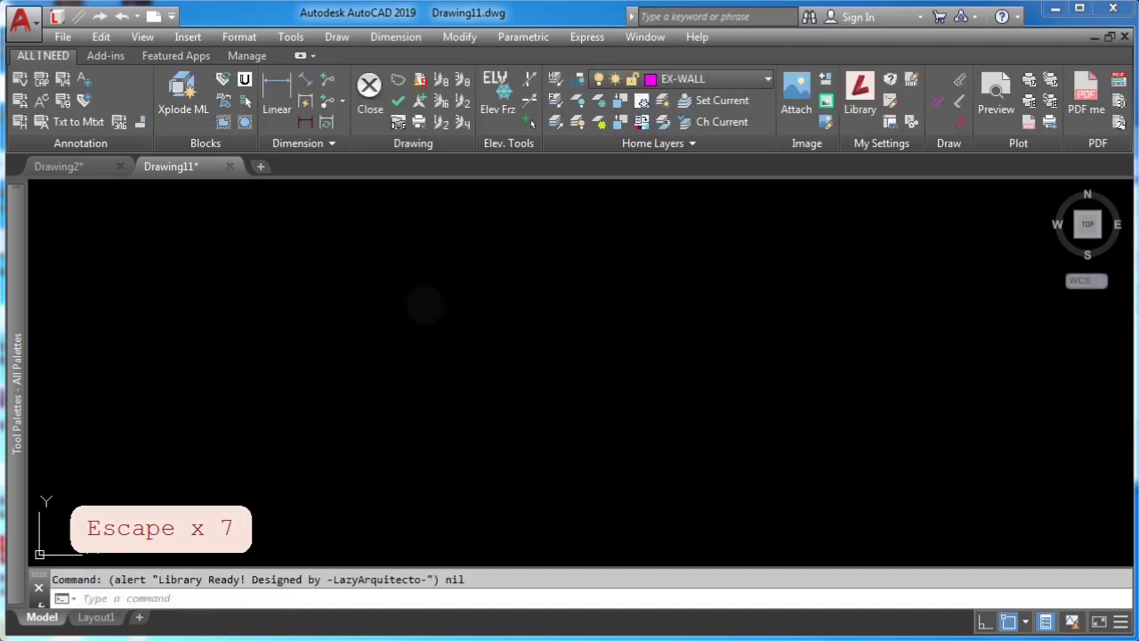
click(78, 18)
click(496, 364)
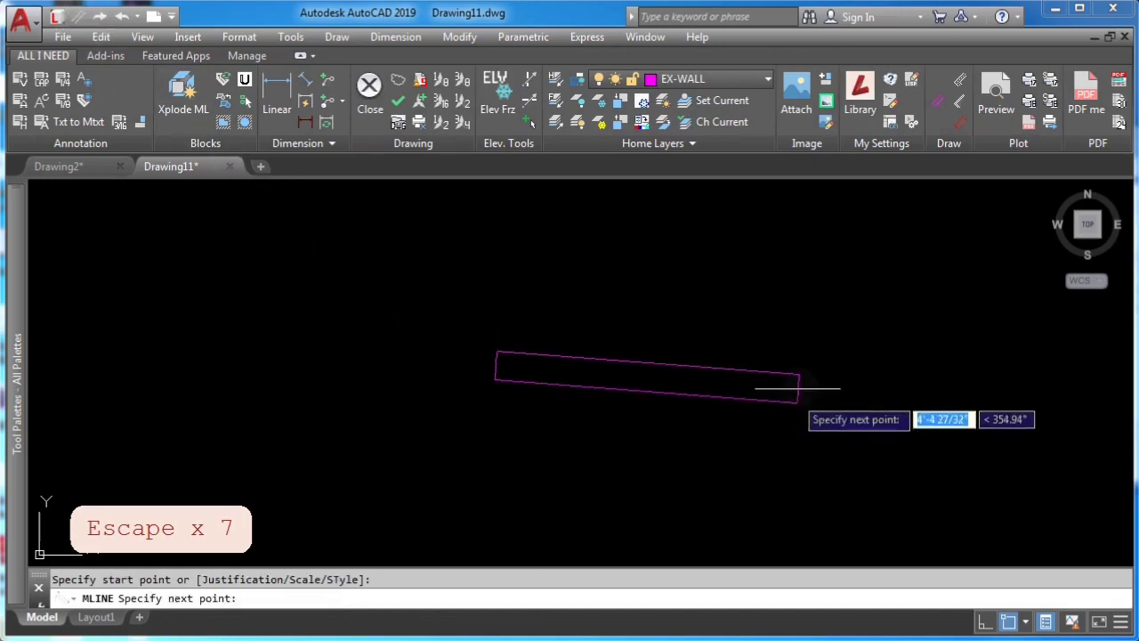
click(798, 382)
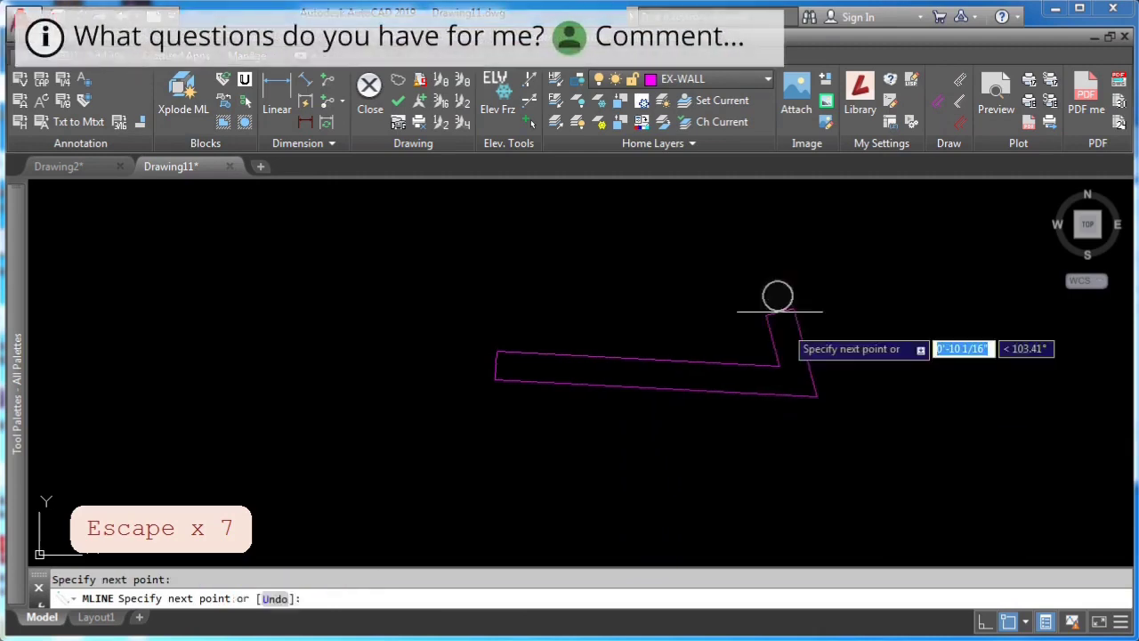
click(772, 246)
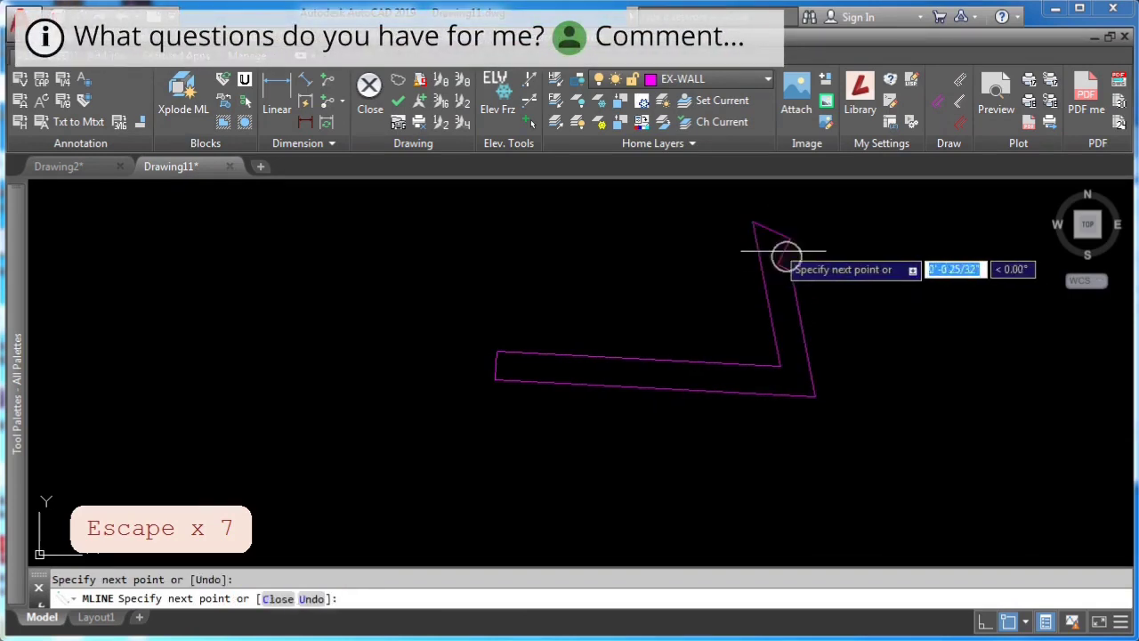
key(Escape)
Step: Select the new wall to check its multiline properties, then deselect it
click(796, 275)
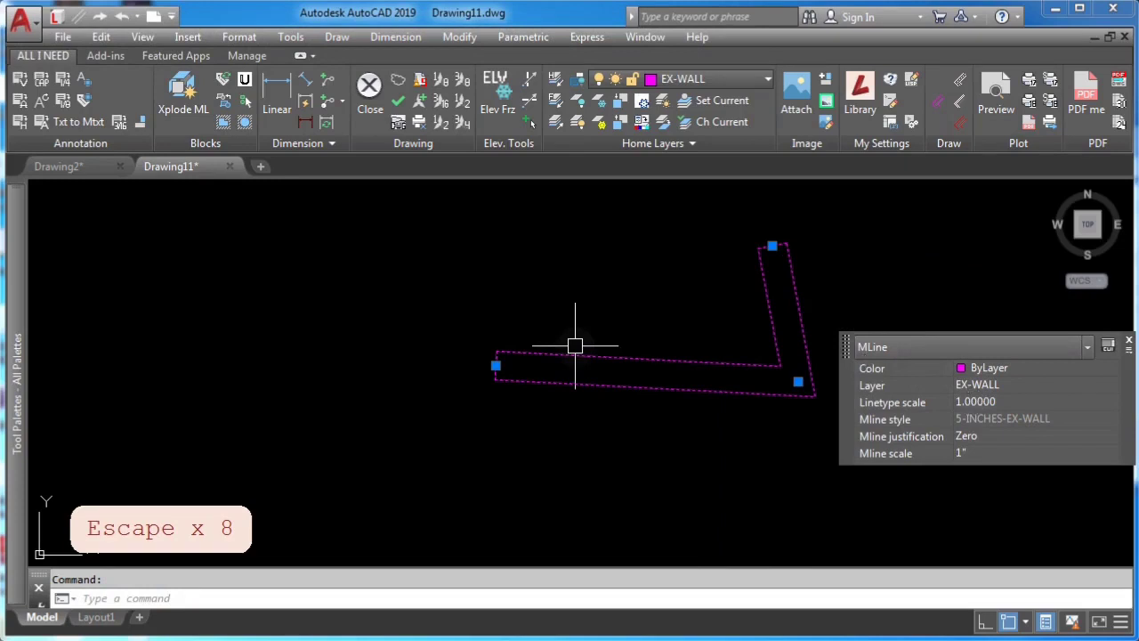
key(Escape)
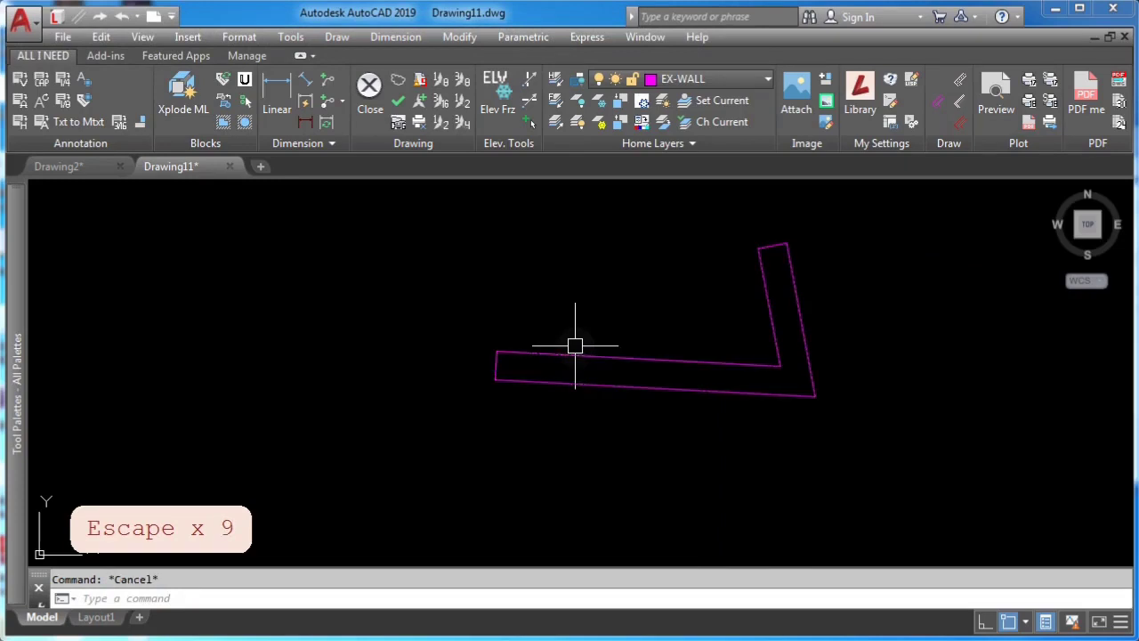
key(F2)
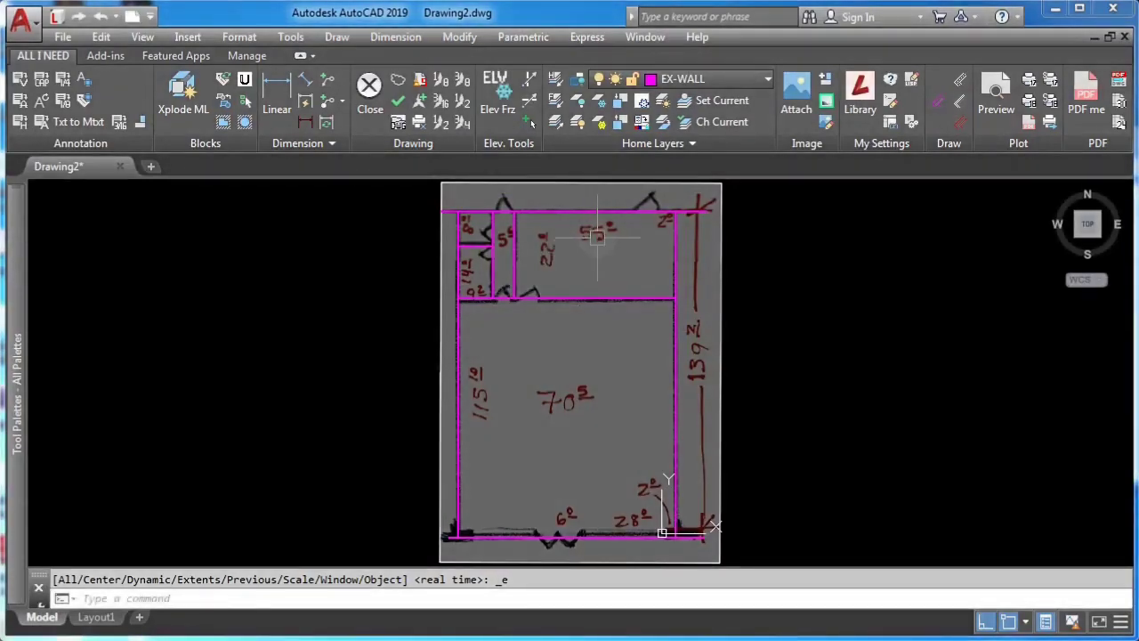
Step: Set the multiline scale of the top and bottom walls to 2
click(580, 196)
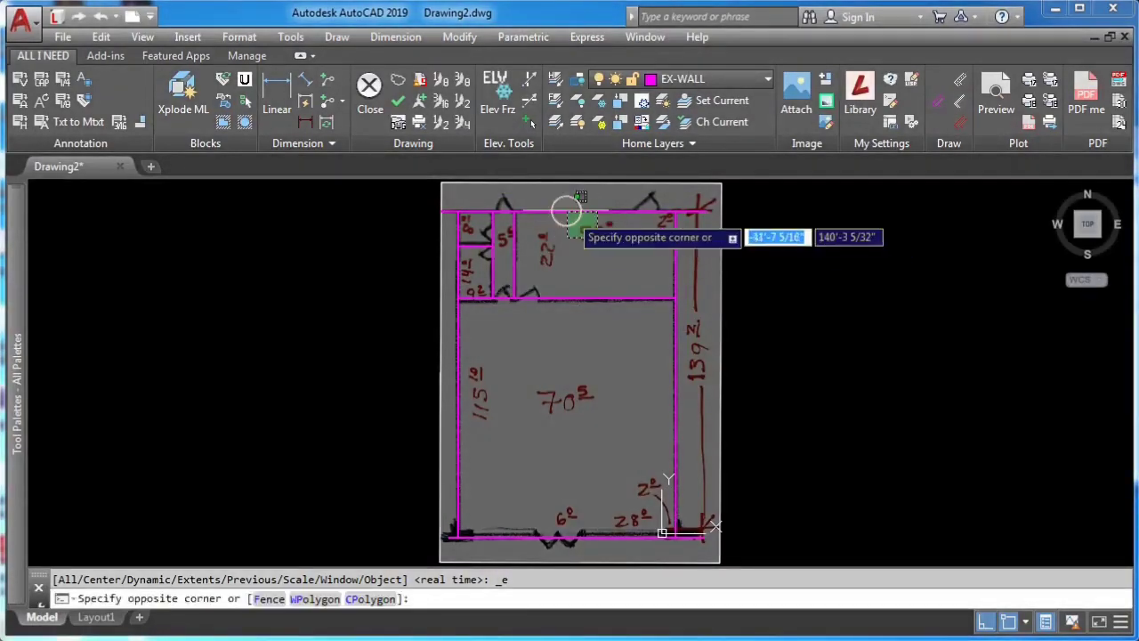
click(567, 211)
click(649, 552)
click(488, 474)
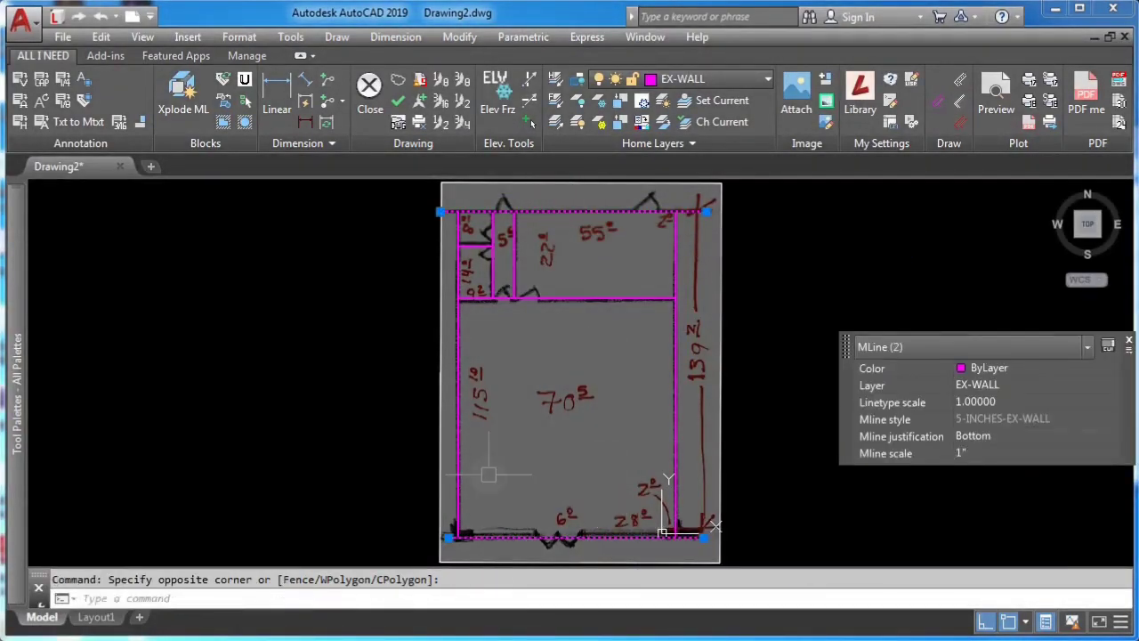
click(981, 454)
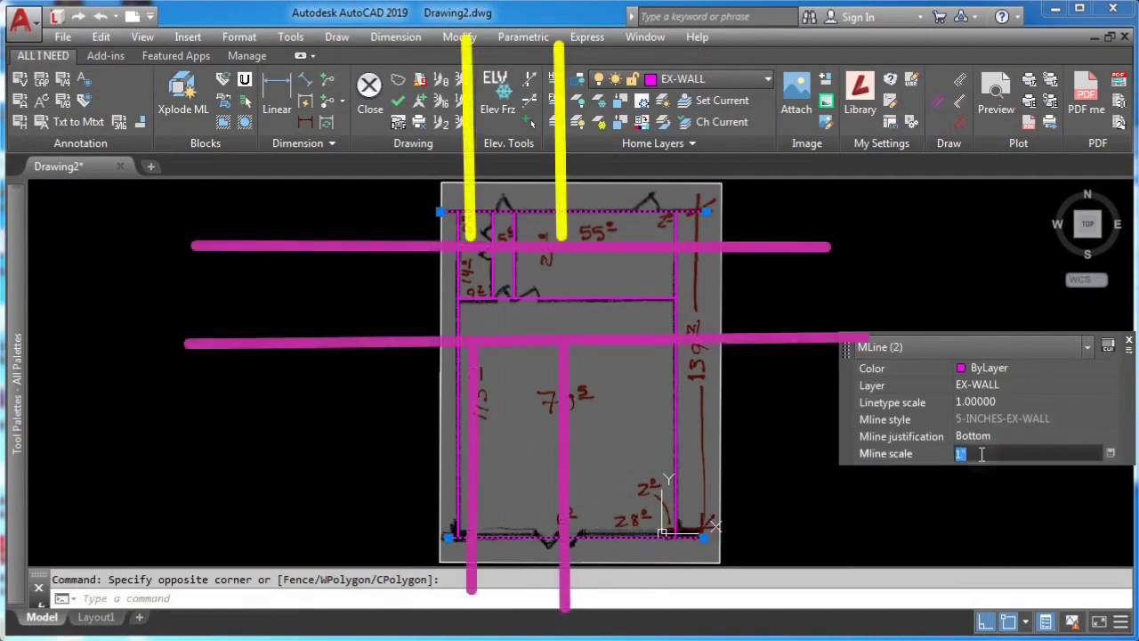
text(2)
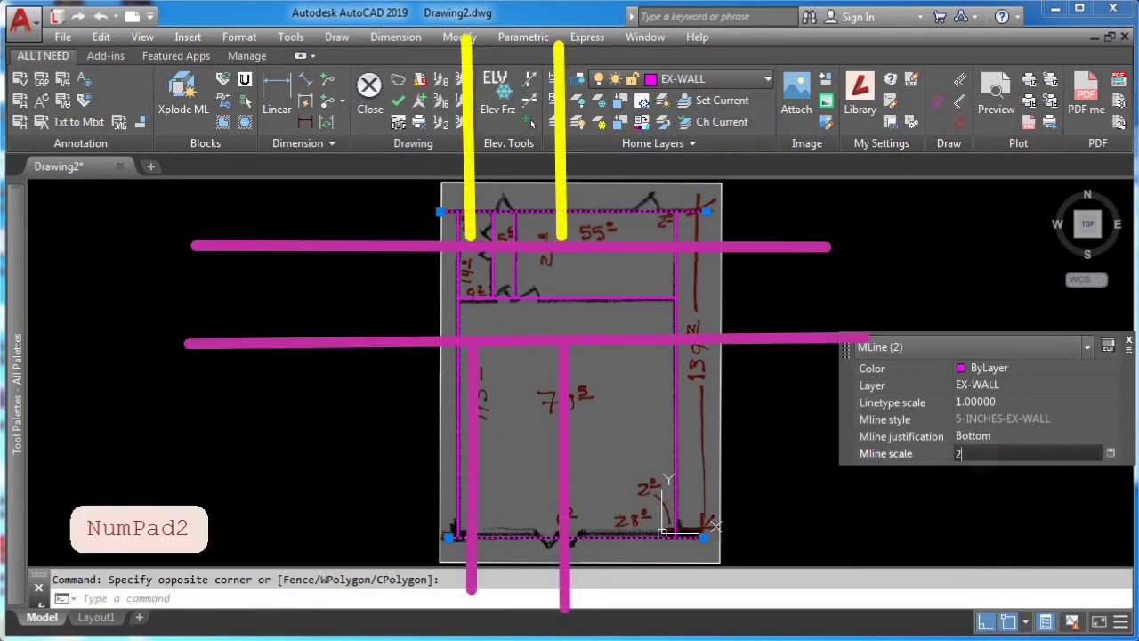
key(Return)
key(Escape)
key(Escape)
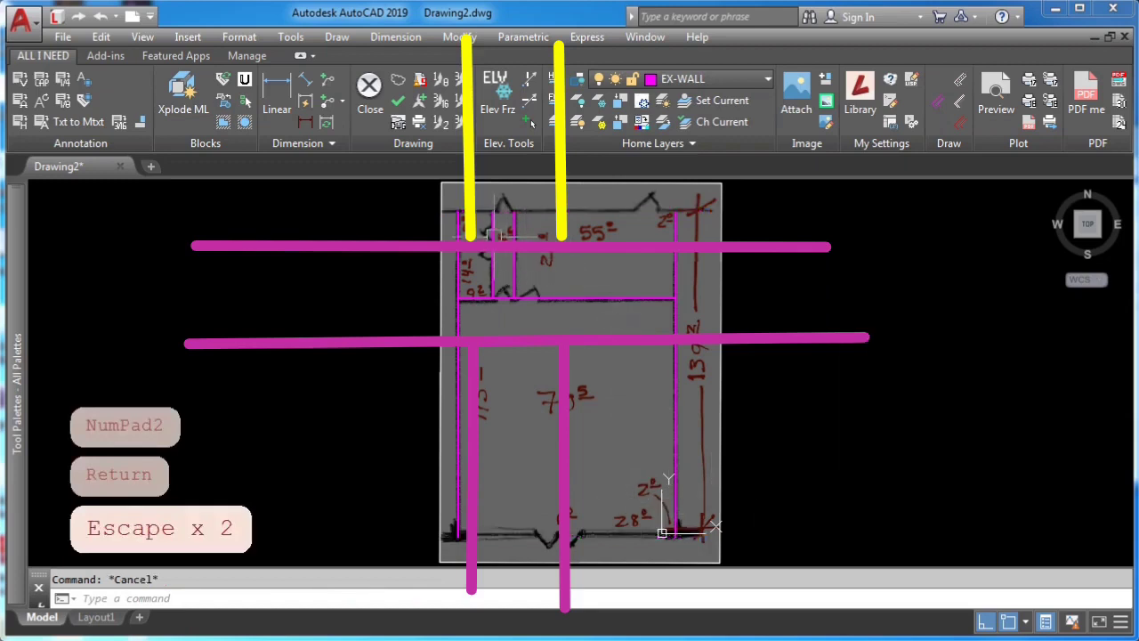
Step: Regenerate the display with REA and zoom in on the upper walls
text(REA)
key(space)
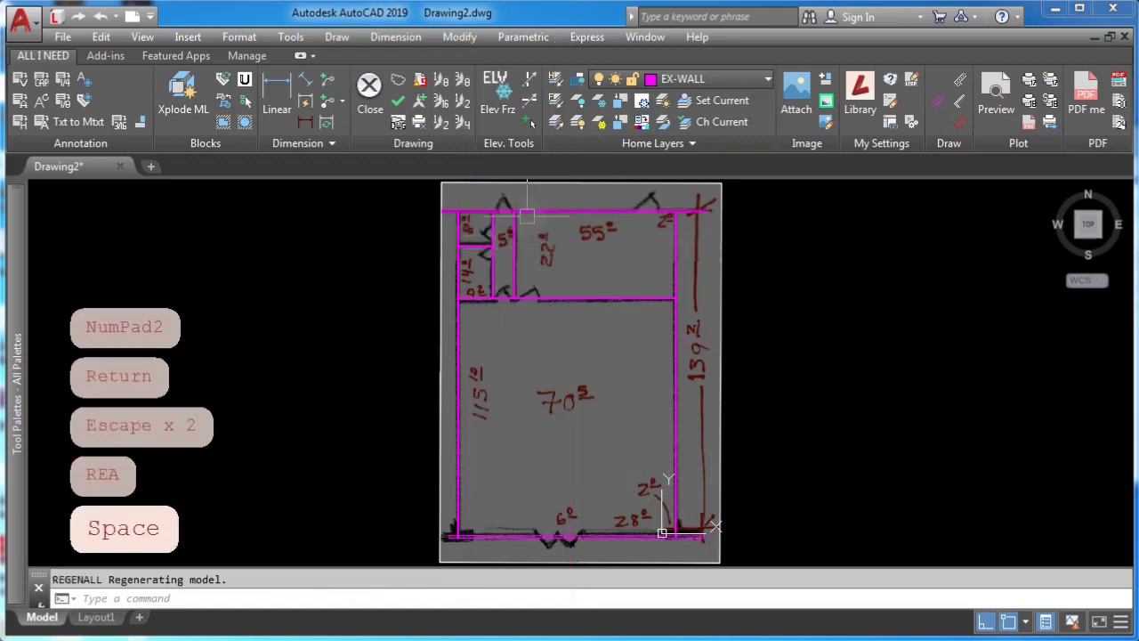
scroll(552, 199, up, 3)
scroll(551, 199, up, 3)
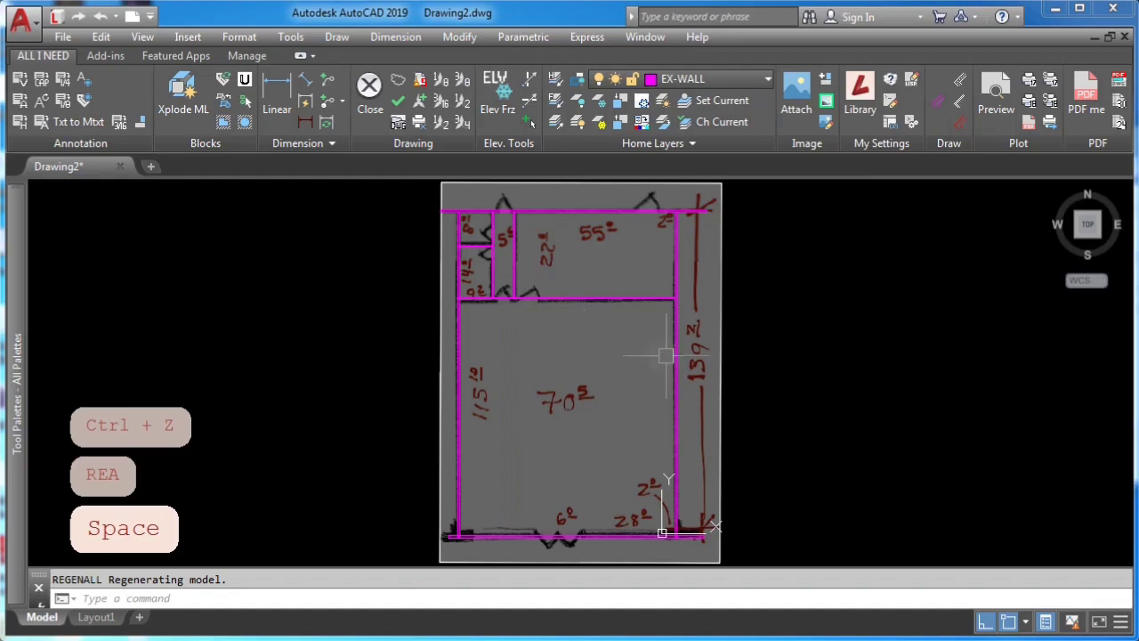
text(s)
key(space)
Step: Crossing-select the top walls for stretching and take the top-right corner as base point
click(762, 327)
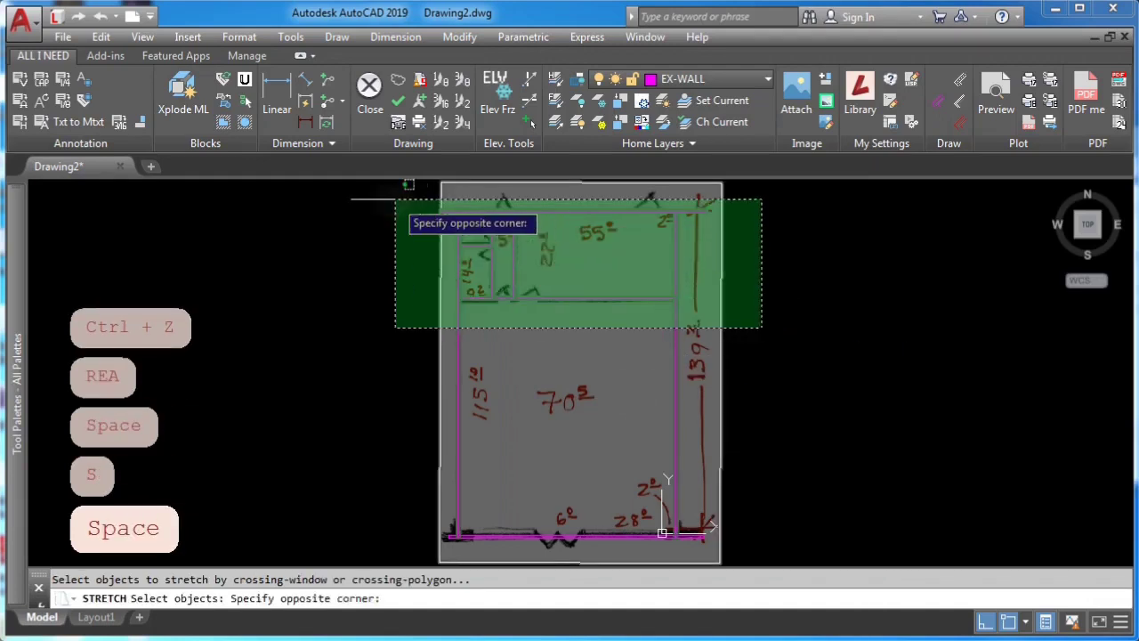
click(397, 183)
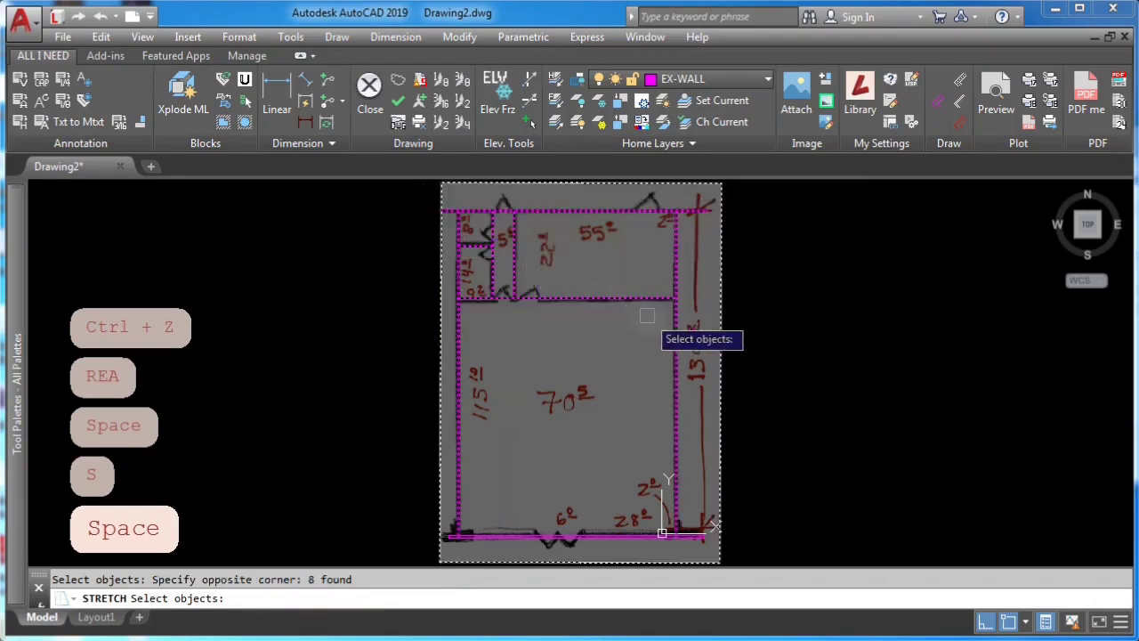
key(space)
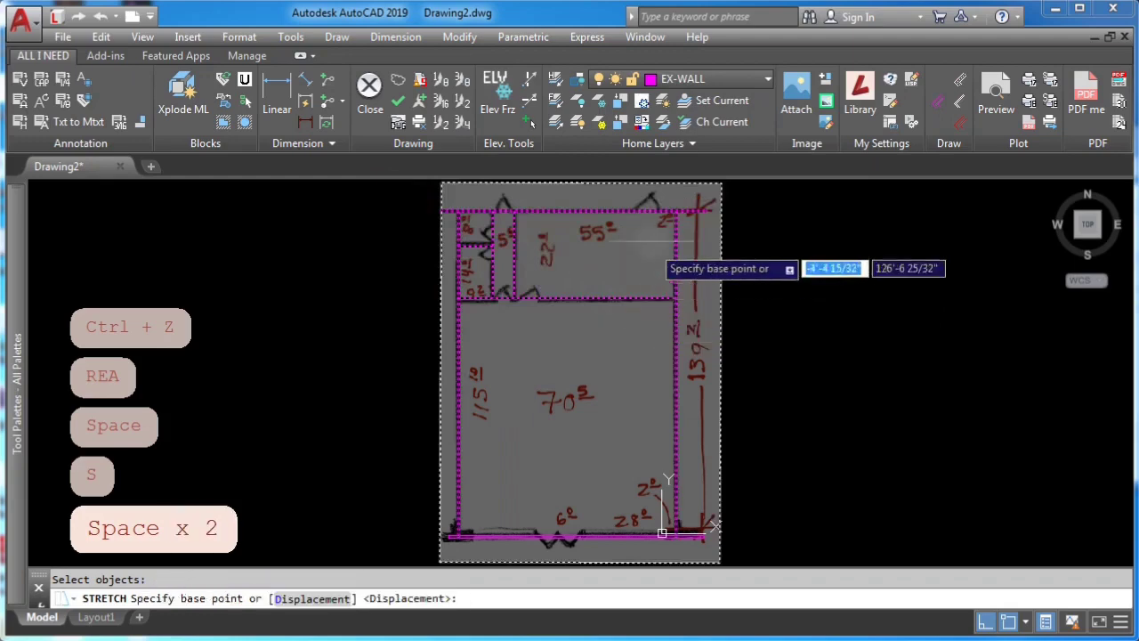
scroll(667, 209, up, 8)
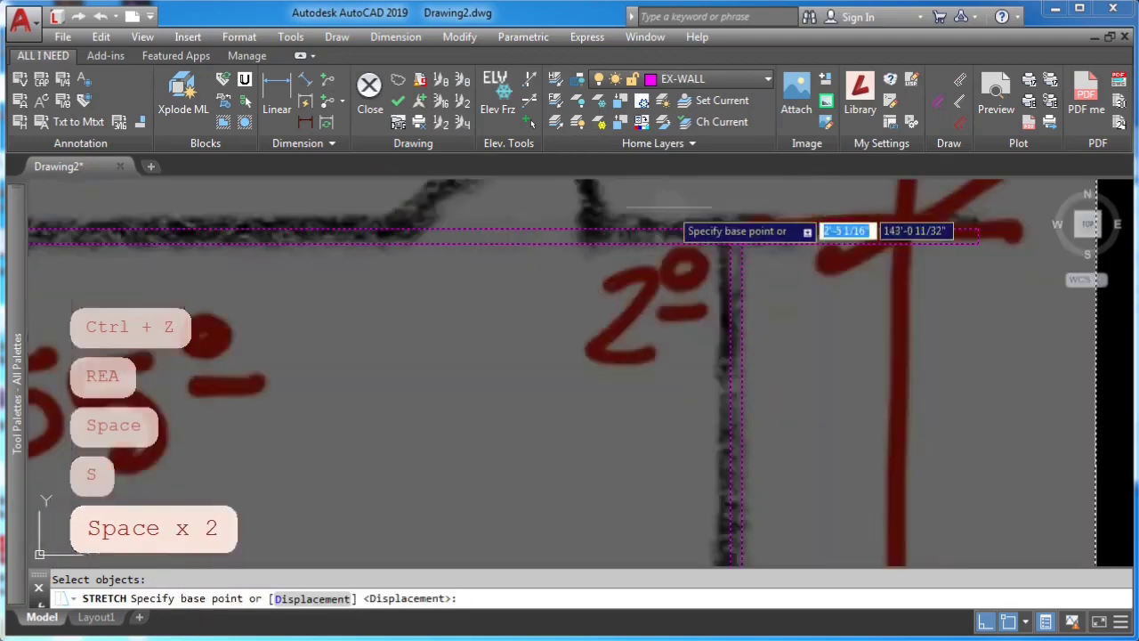
click(730, 242)
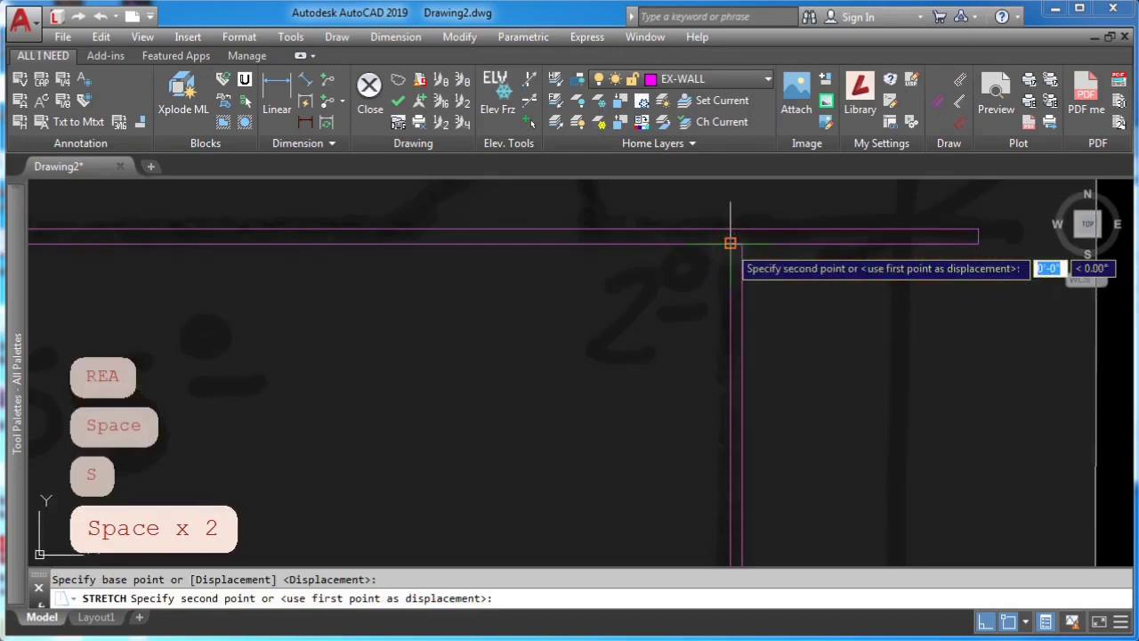
scroll(728, 245, down, 5)
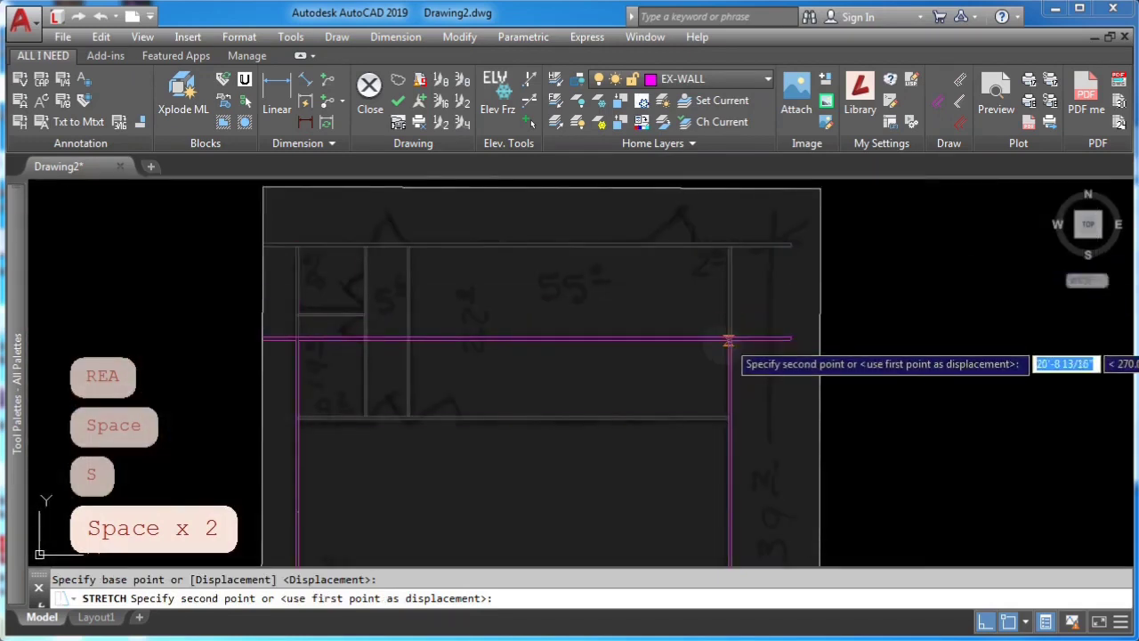
scroll(702, 356, down, 3)
key(Escape)
Step: Stretch the top walls to 139'2 above the lower-right wall corner using From, then regenerate
middle_drag(658, 419, 646, 285)
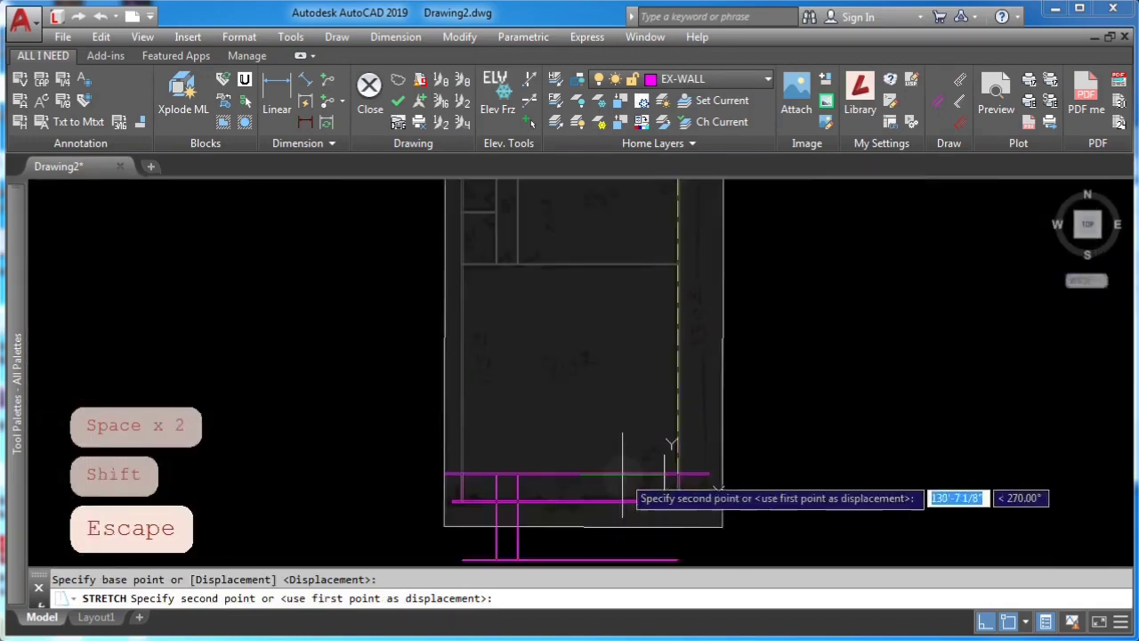
shift+right_click(627, 480)
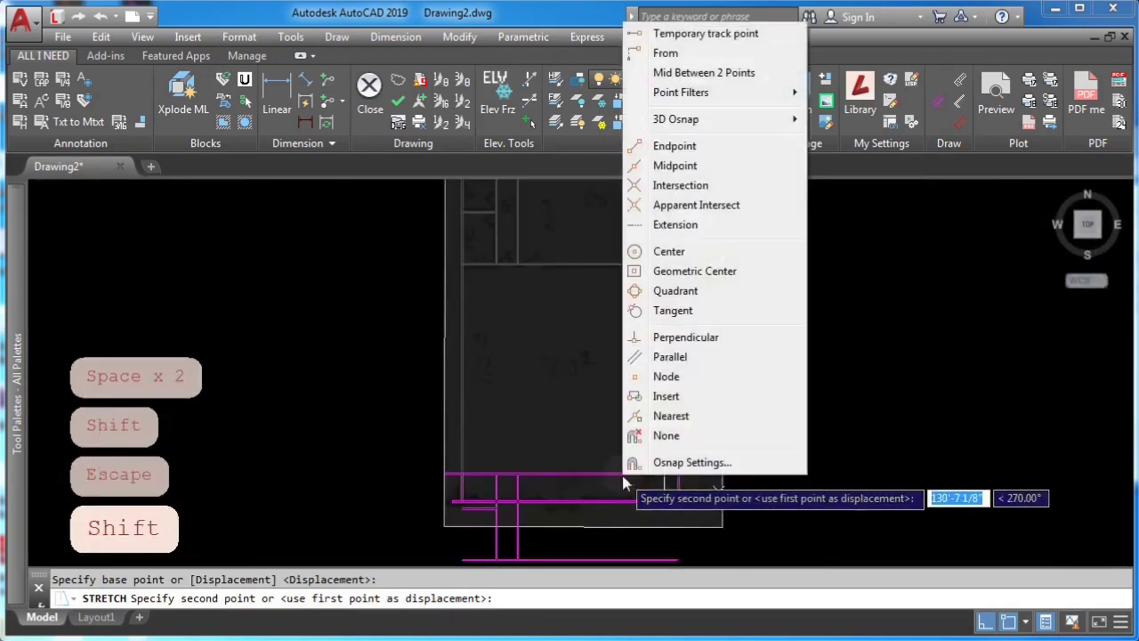
click(666, 54)
scroll(654, 481, up, 3)
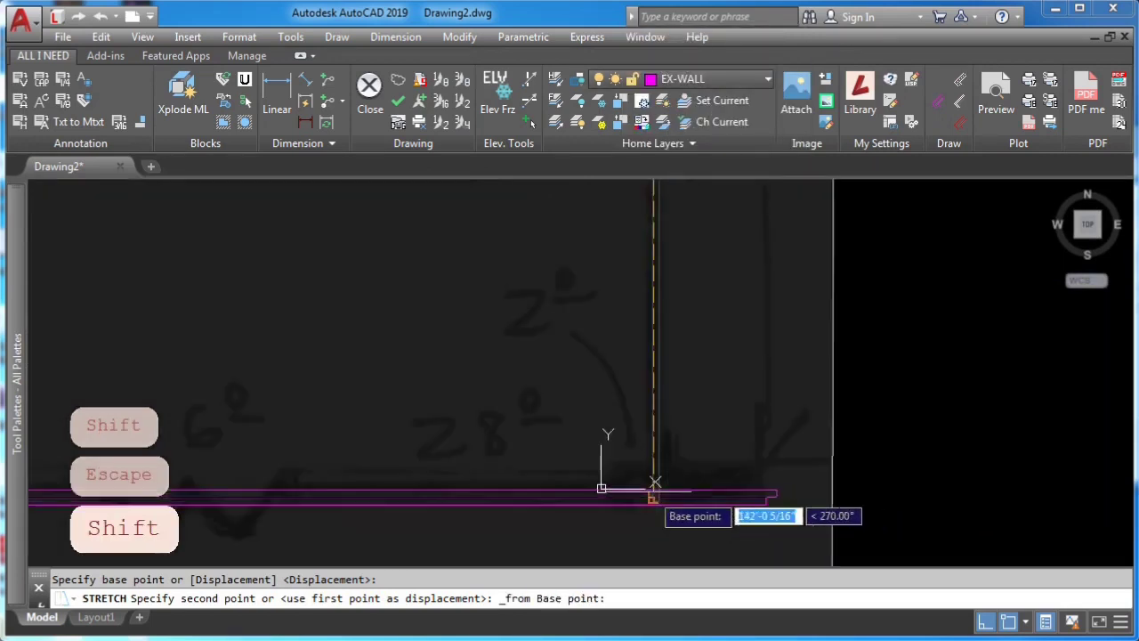
scroll(655, 476, up, 3)
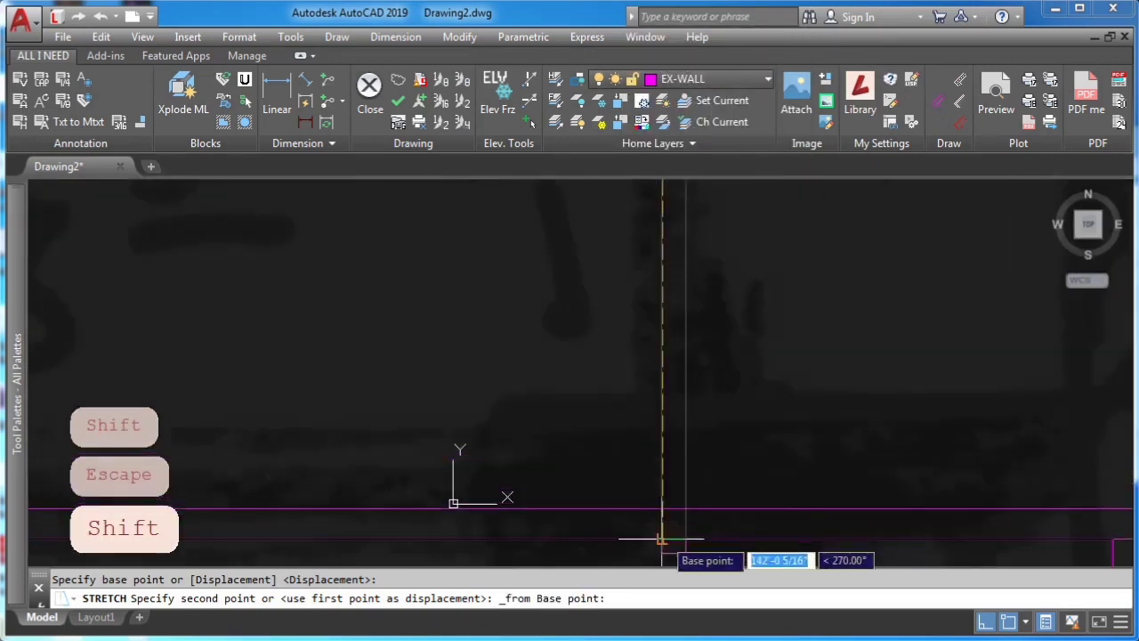
click(661, 540)
scroll(646, 483, down, 5)
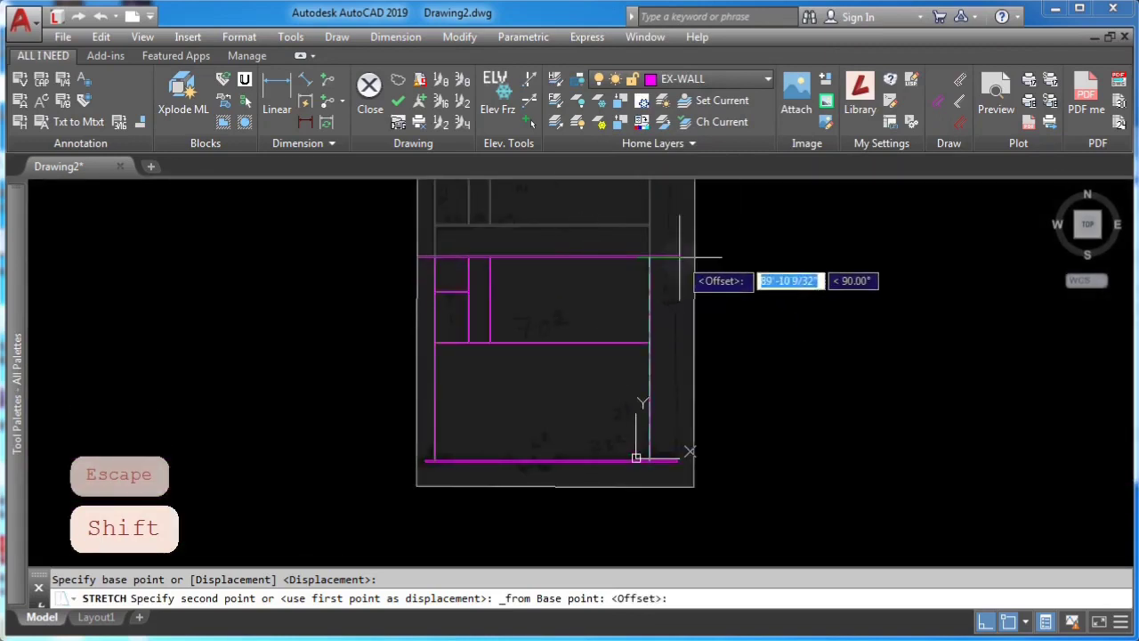
text(139'2)
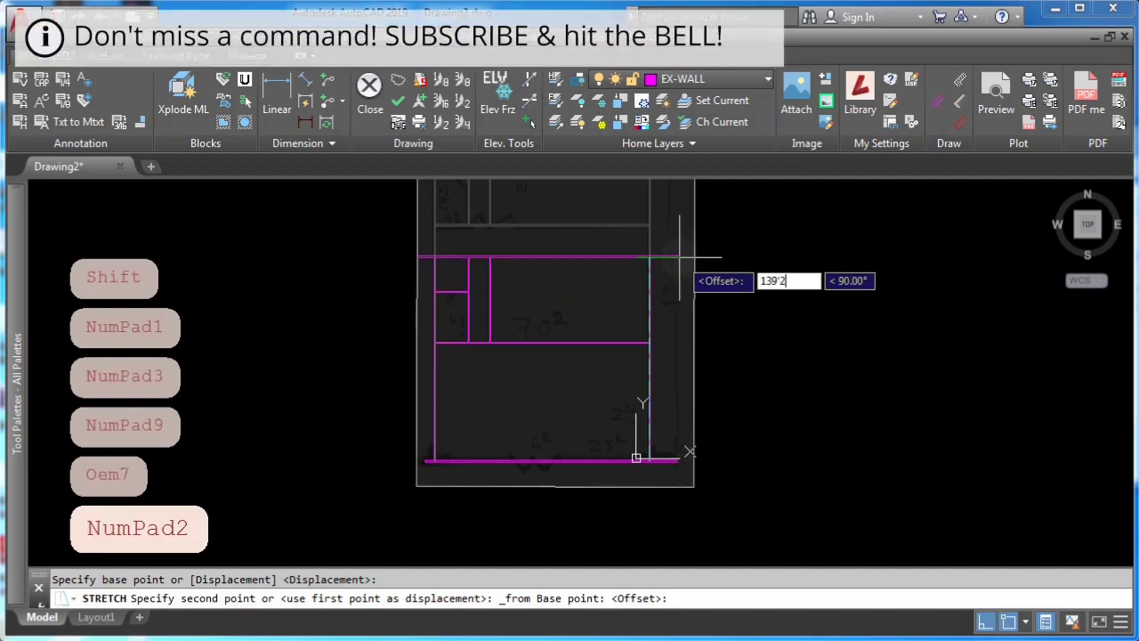
key(Return)
middle_drag(675, 346, 703, 364)
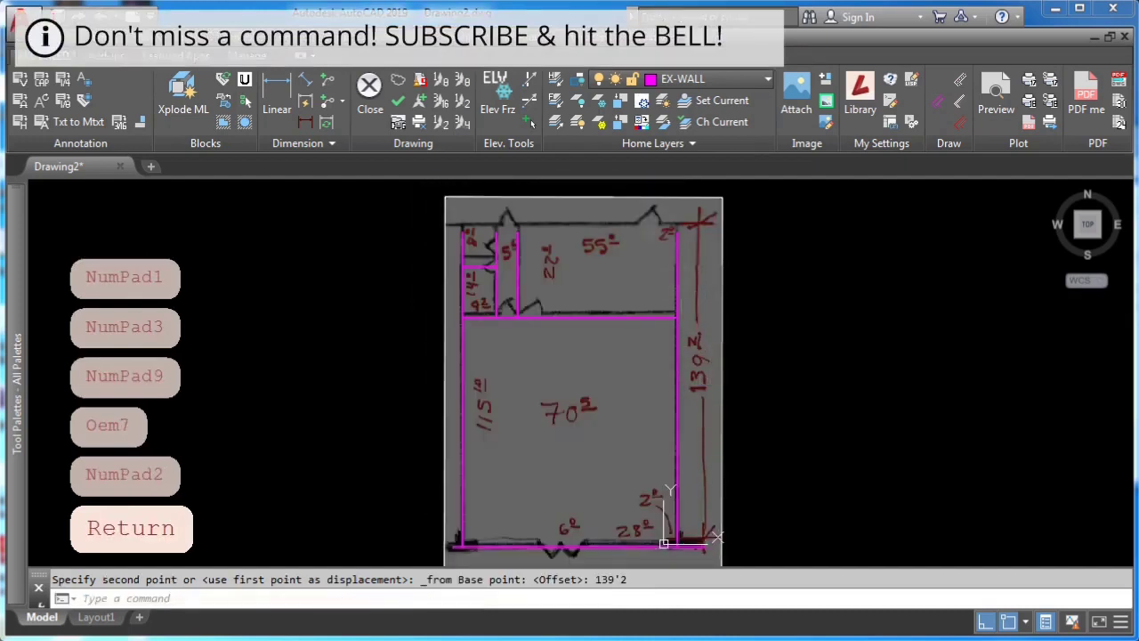
text(RE)
key(space)
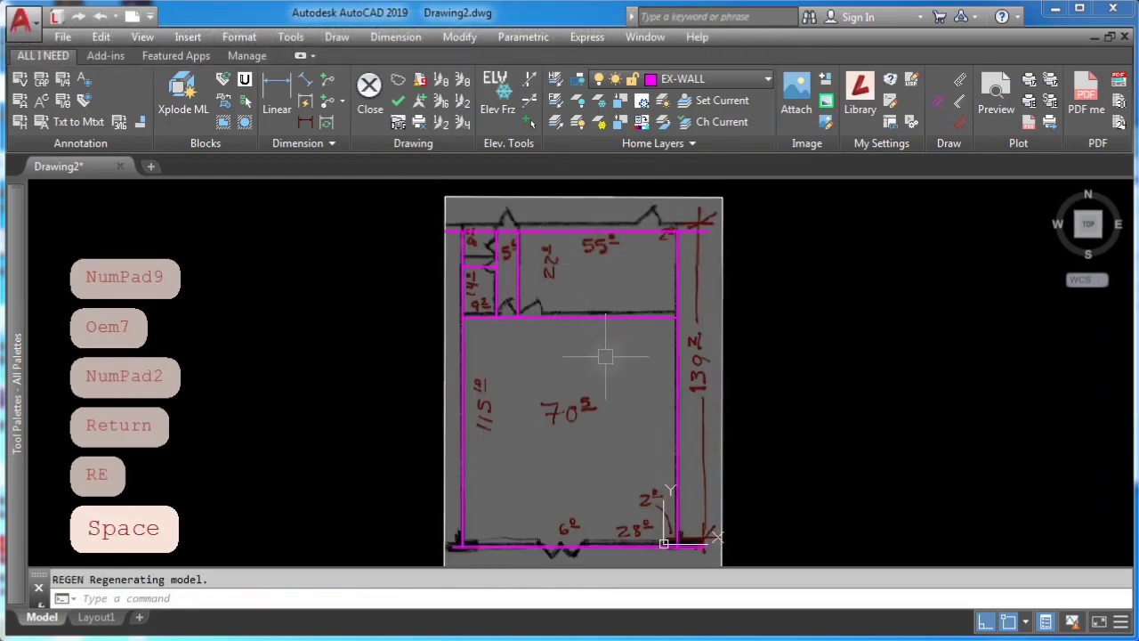
Step: Stretch again, crossing-selecting the left wall with the lower-left corner as base point
text(s)
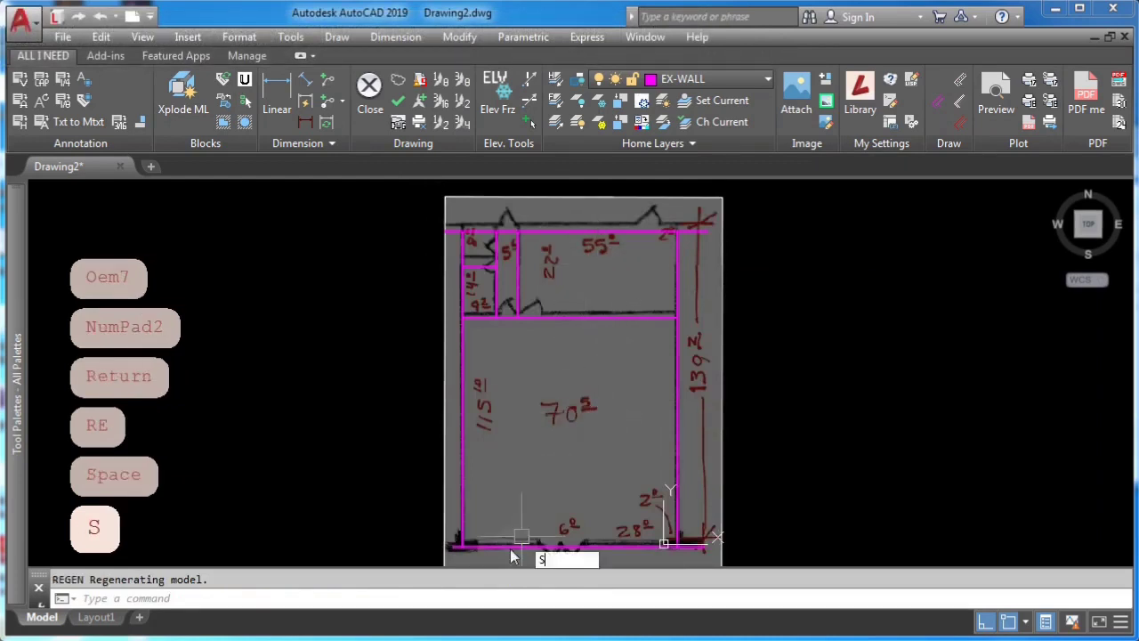
key(space)
click(532, 558)
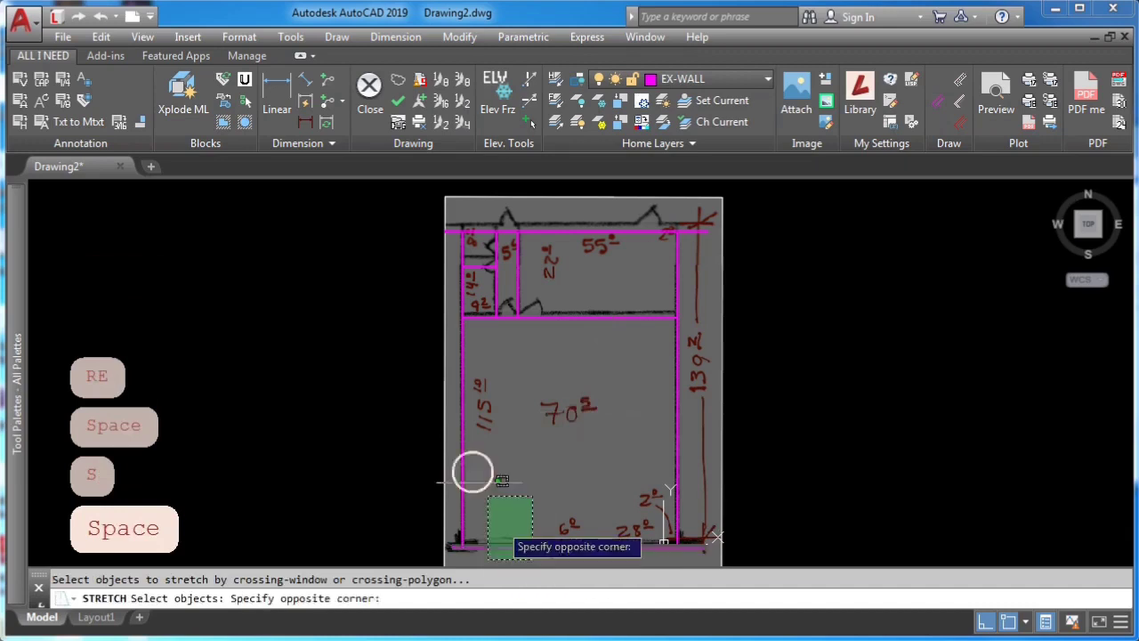
click(394, 189)
key(space)
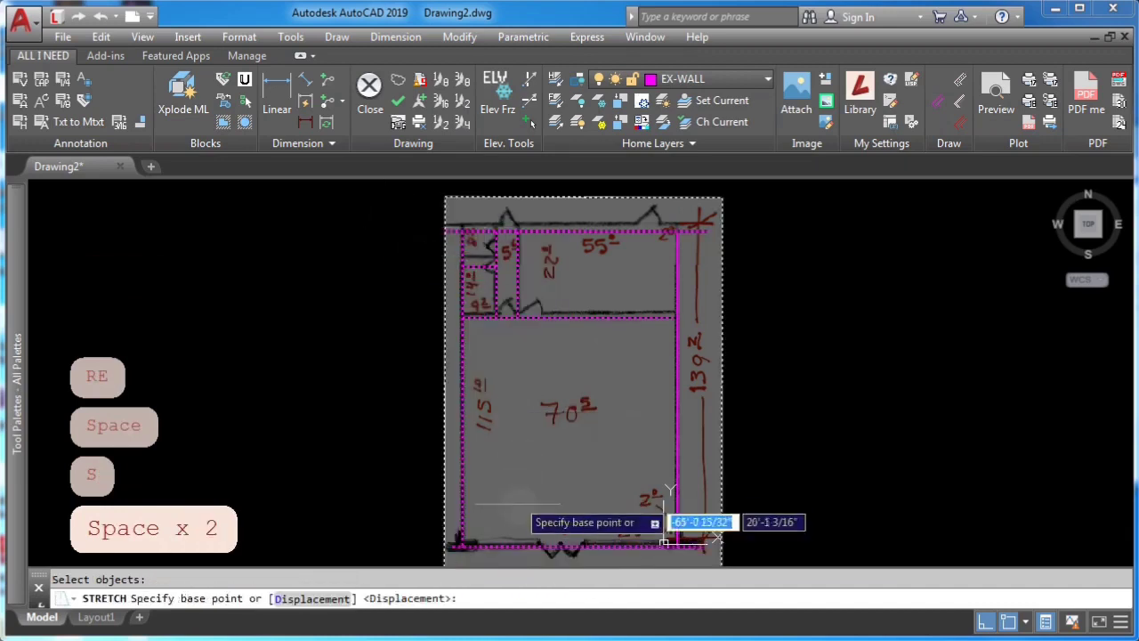
scroll(534, 543, up, 3)
scroll(416, 509, up, 3)
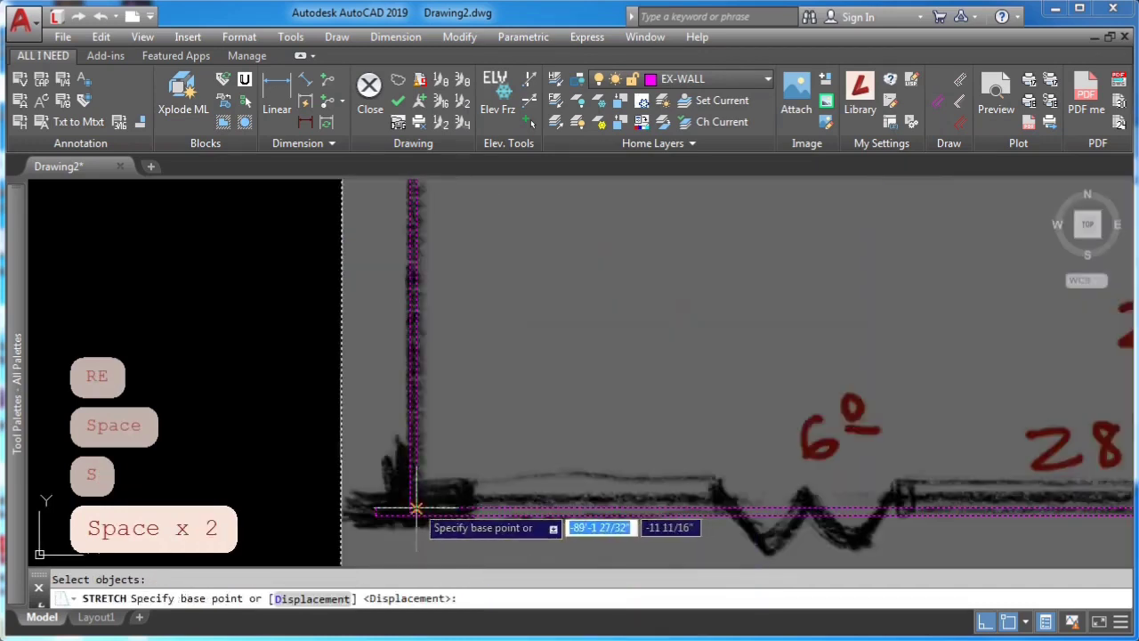
scroll(416, 509, up, 4)
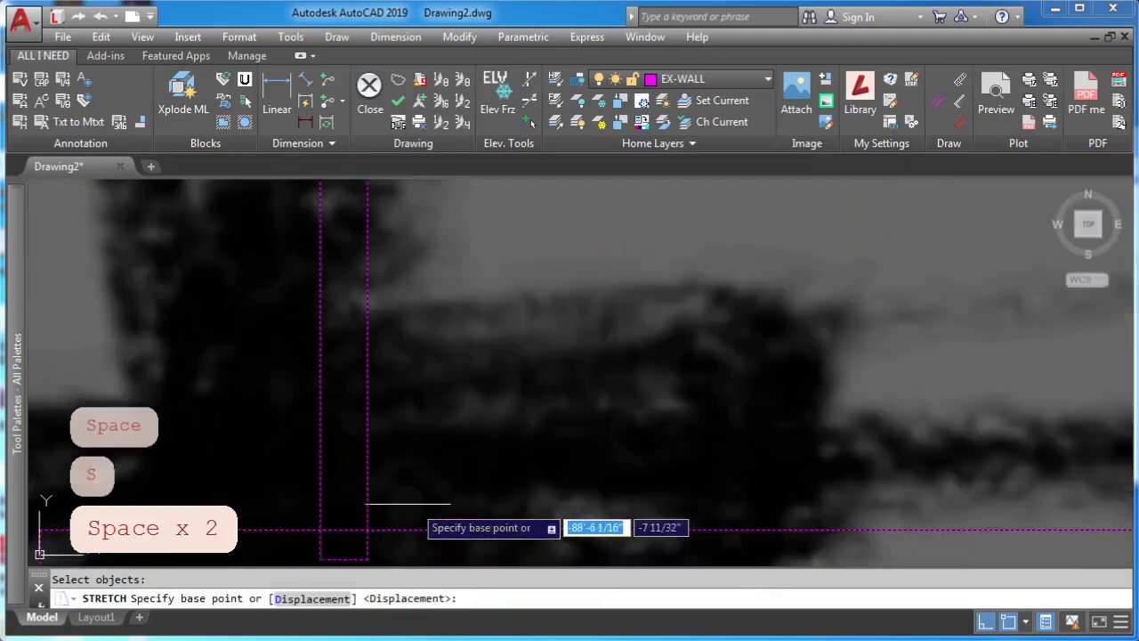
click(365, 531)
Step: Place the left wall 70'5 from the lower-right wall end using From, then regenerate
scroll(378, 499, down, 6)
shift+right_click(588, 436)
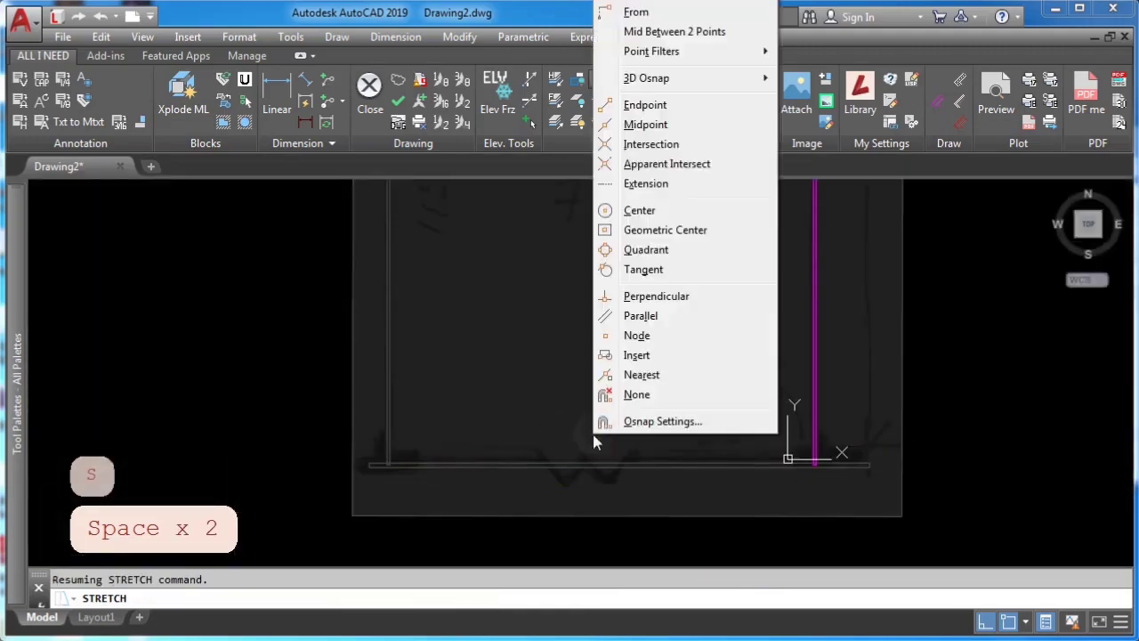
click(656, 14)
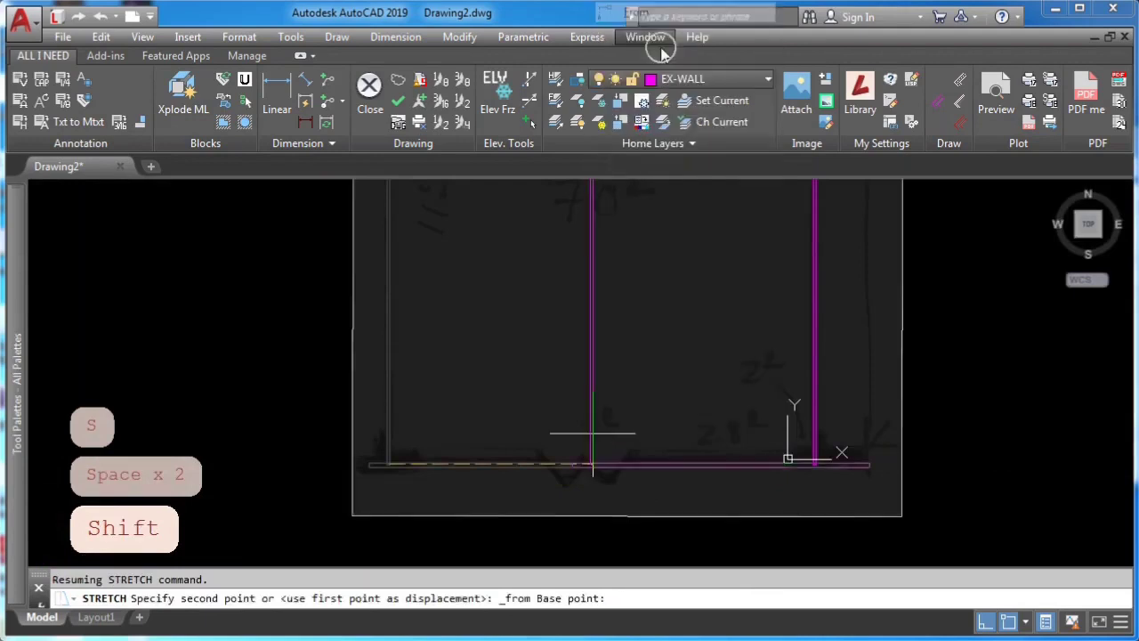
scroll(805, 467, up, 4)
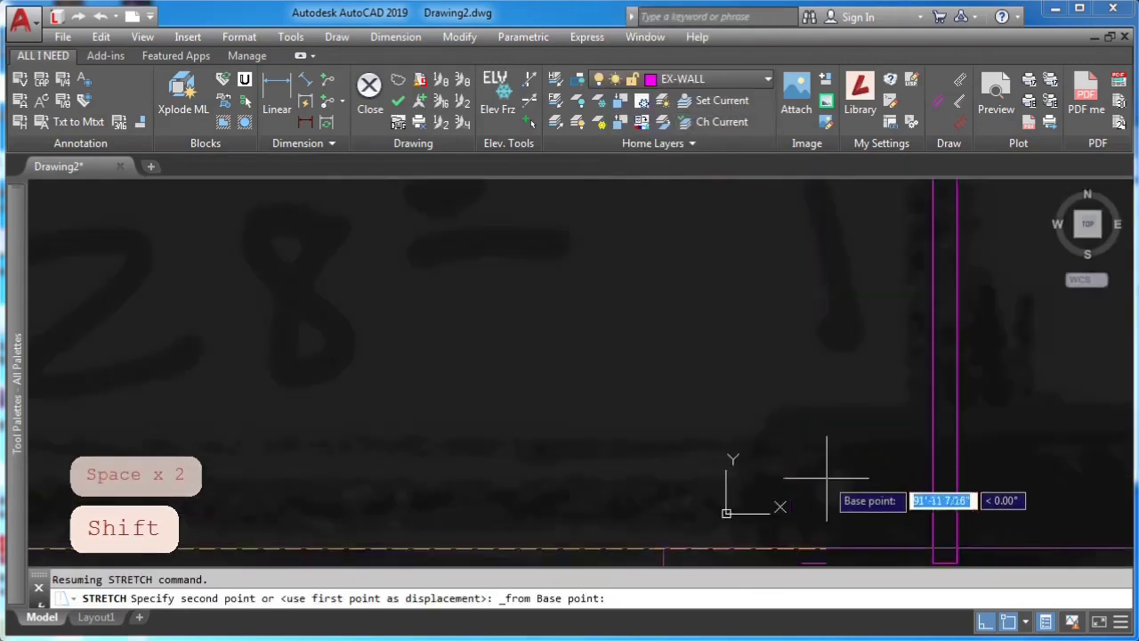
click(932, 537)
scroll(580, 429, down, 4)
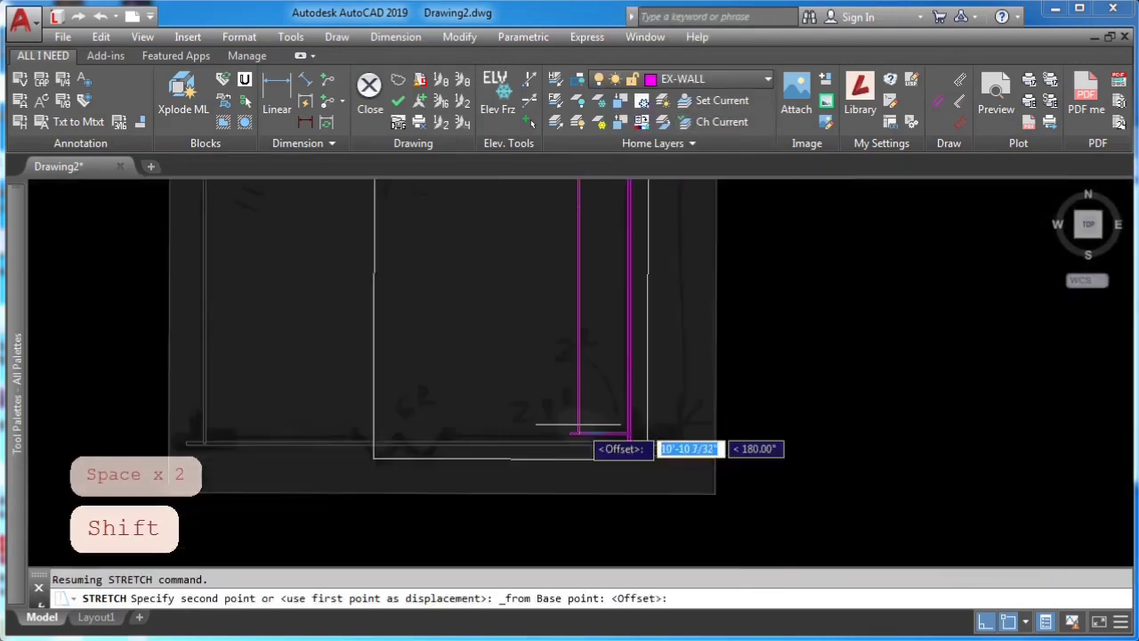
scroll(580, 430, up, 3)
text(7)
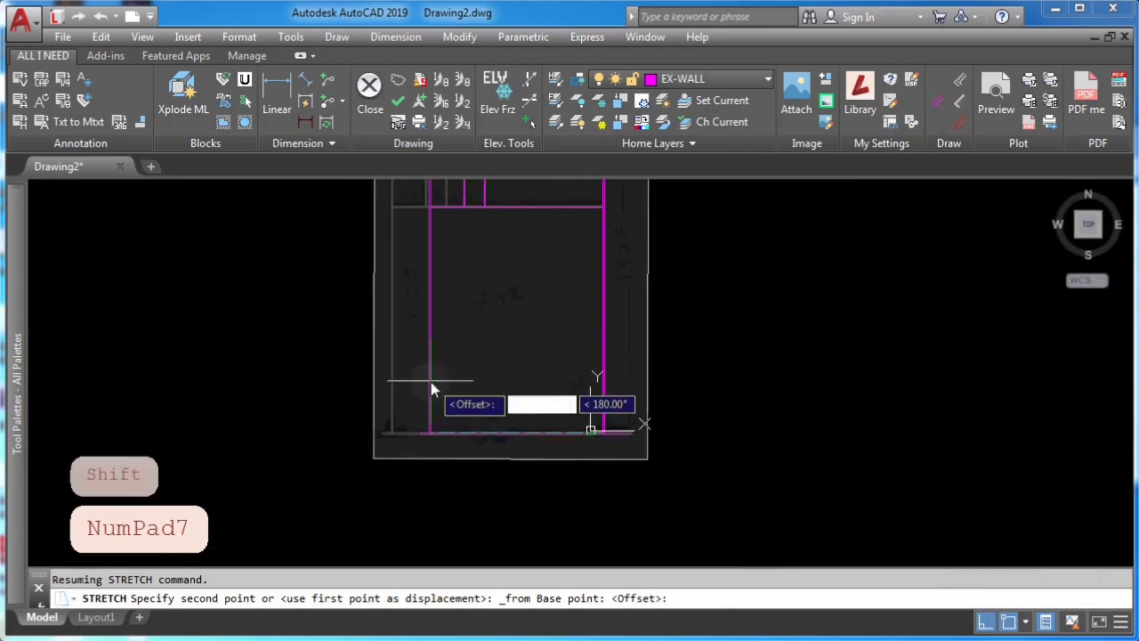
text(0'5)
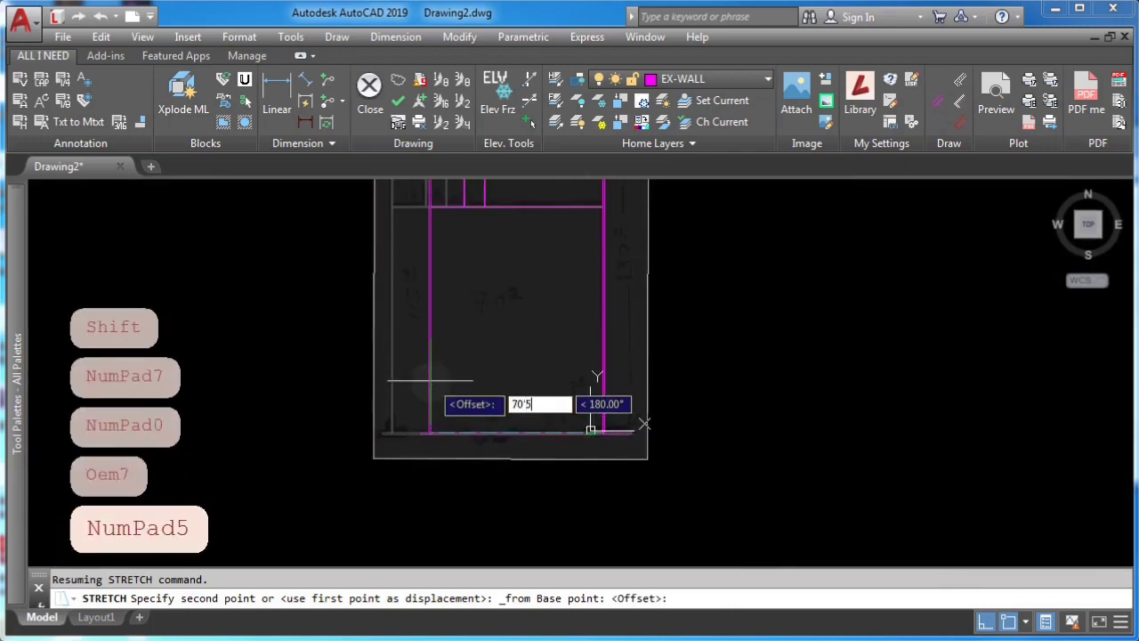
middle_drag(483, 377, 522, 452)
text(RE)
key(space)
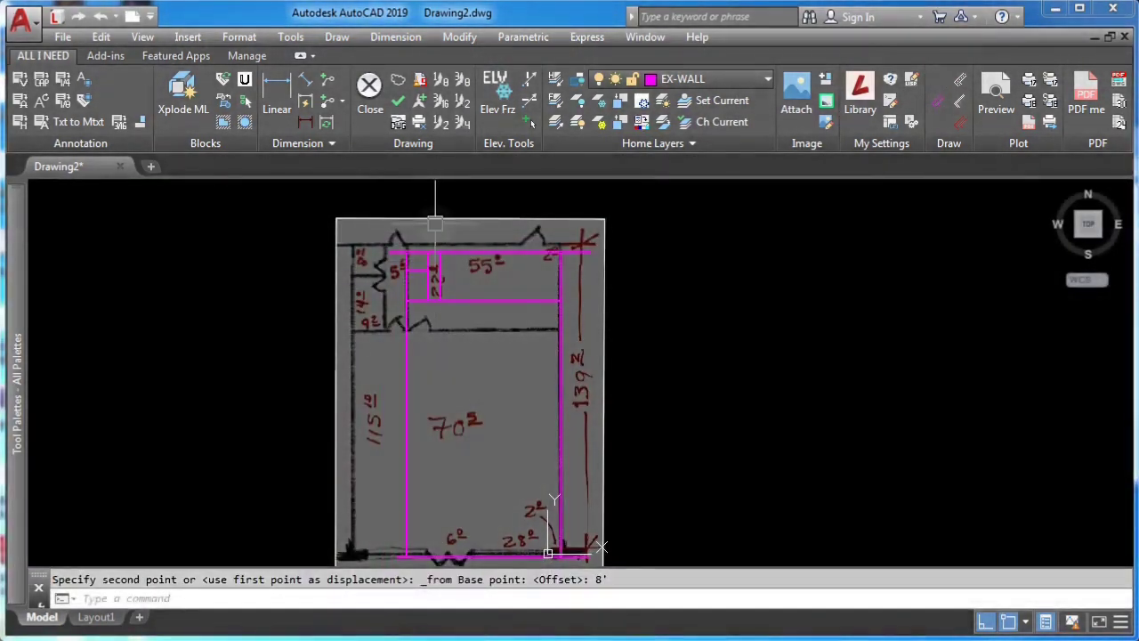
click(436, 220)
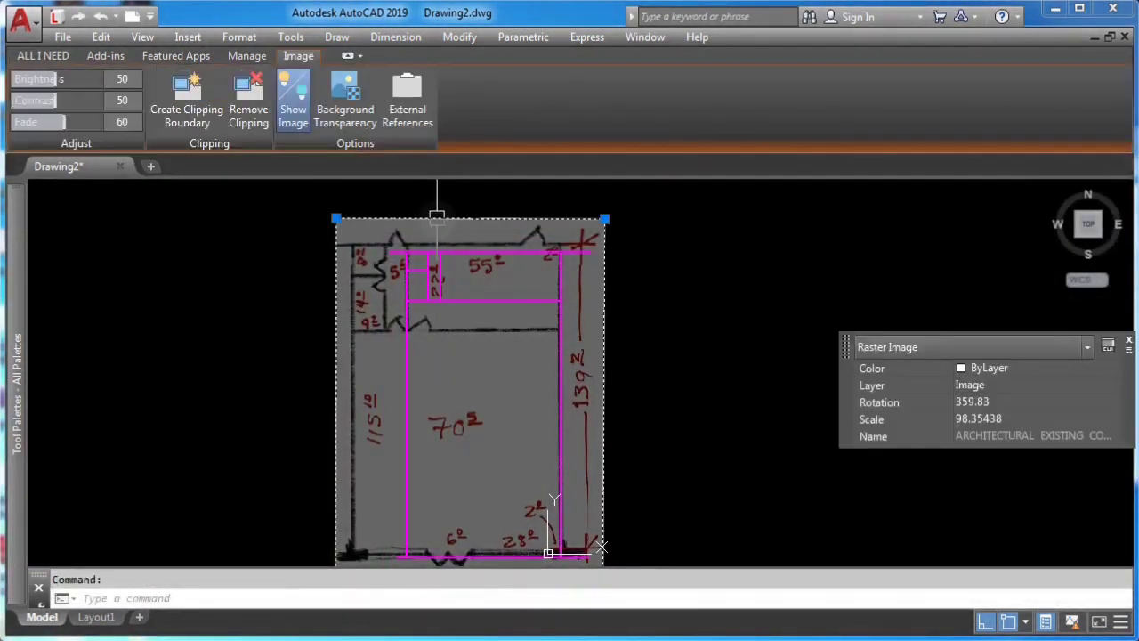
Step: Hide and deselect the scanned sketch image, then zoom onto the upper wall junctions
click(292, 108)
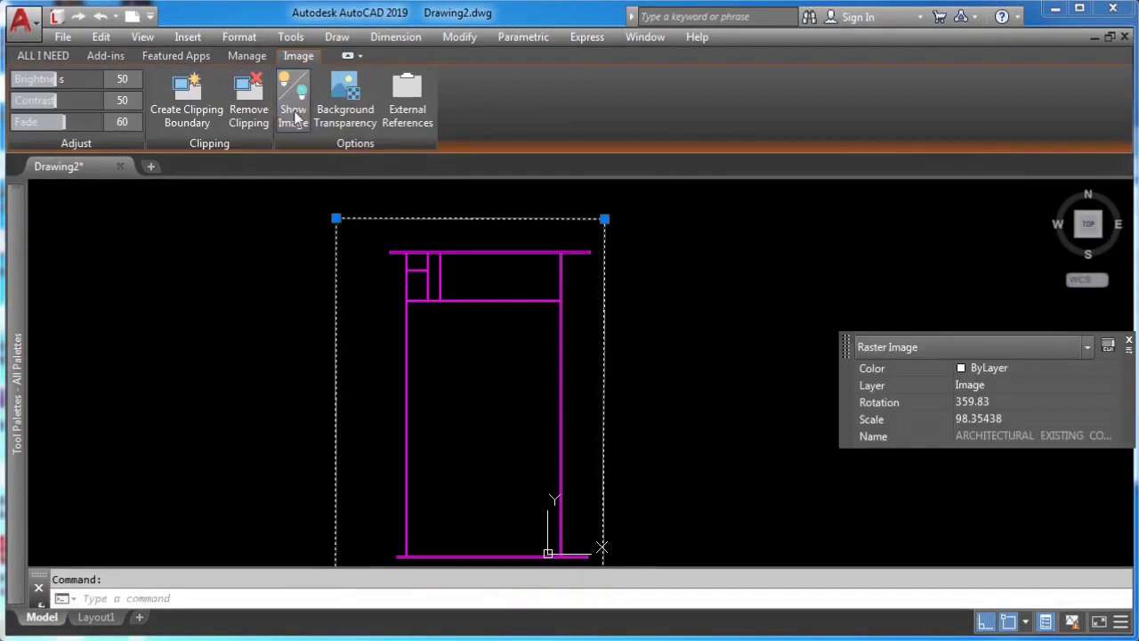
key(Escape)
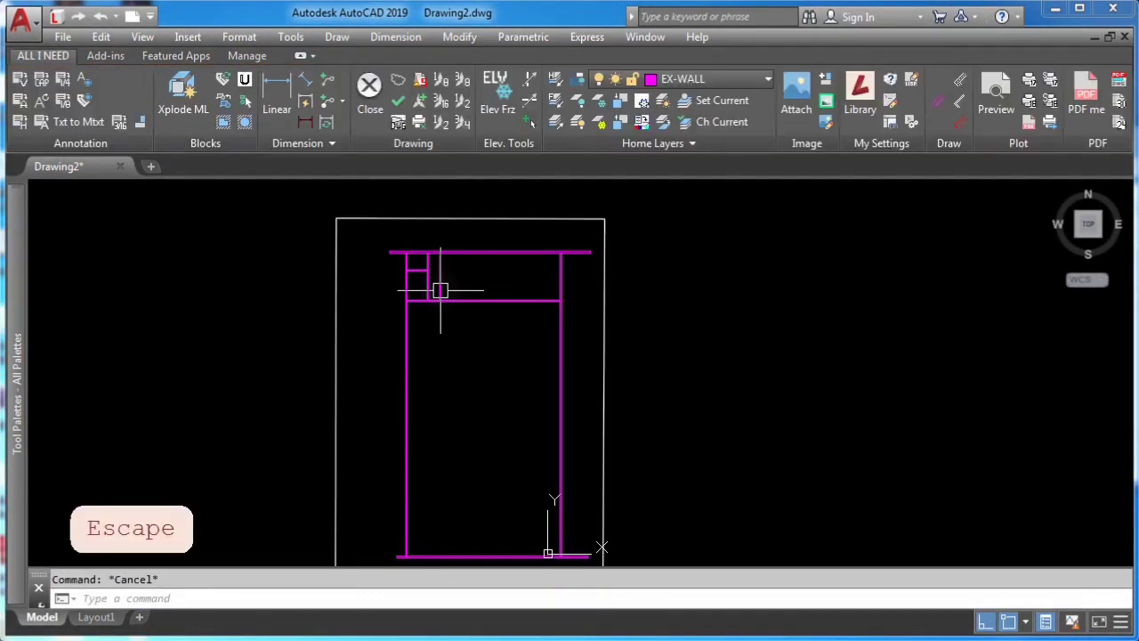
scroll(441, 284, up, 5)
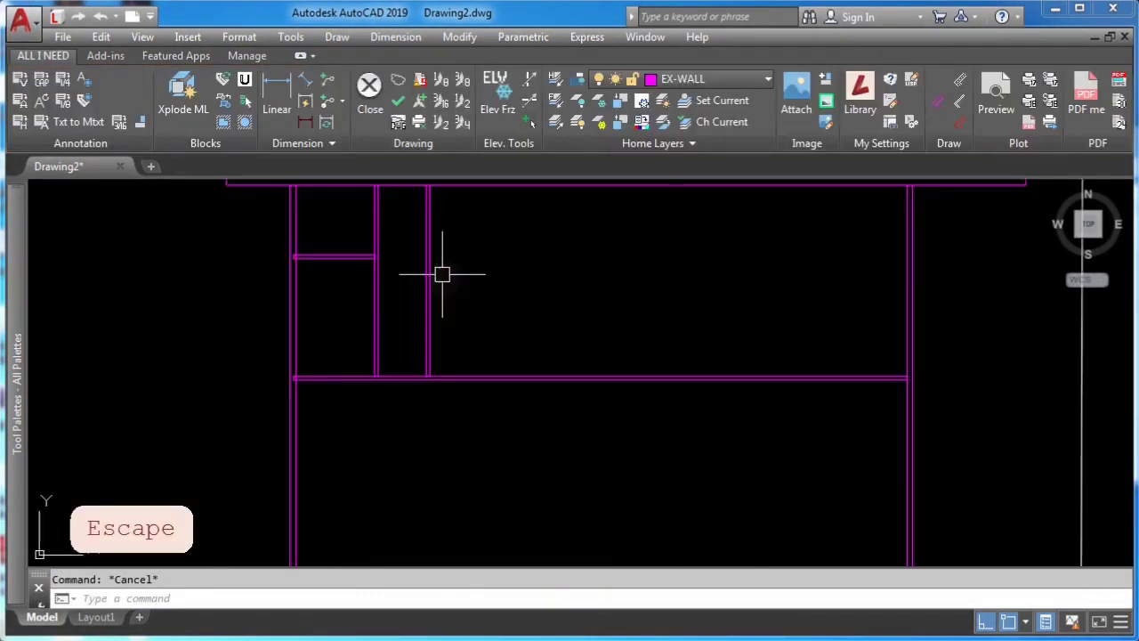
mouse_move(445, 274)
middle_down()
mouse_move(490, 322)
mouse_move(455, 328)
middle_up()
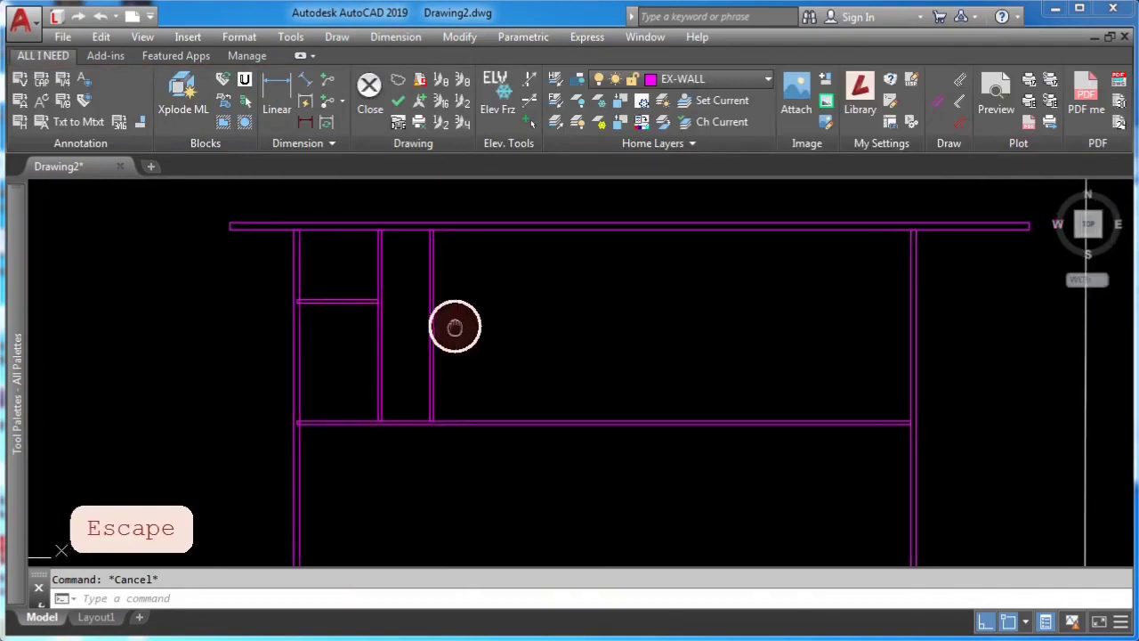
scroll(285, 300, up, 3)
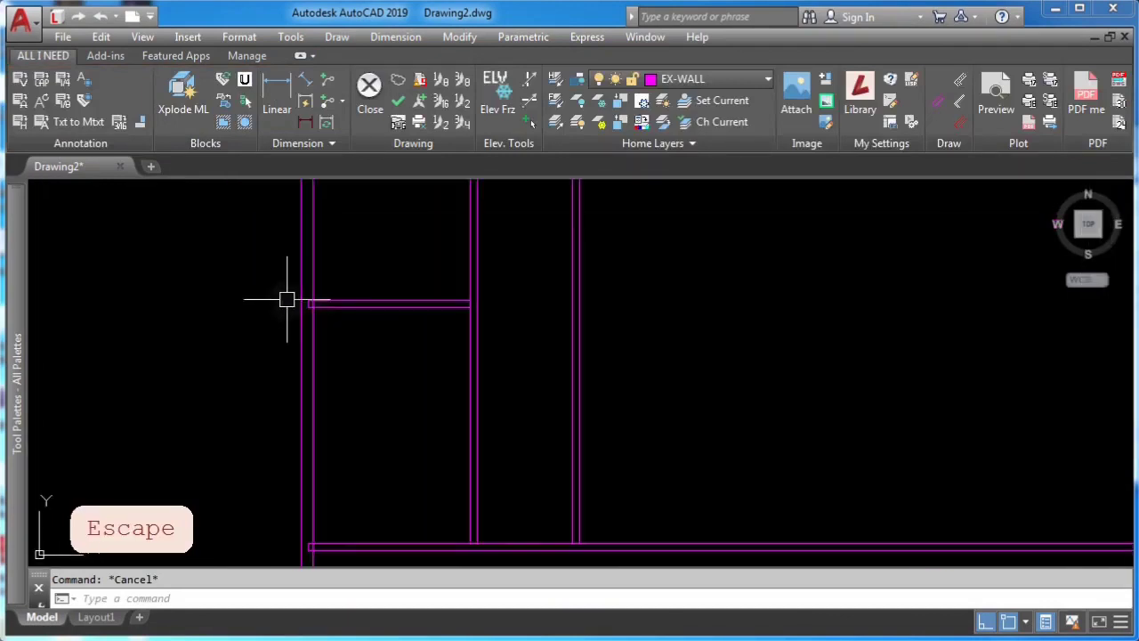
scroll(316, 325, down, 3)
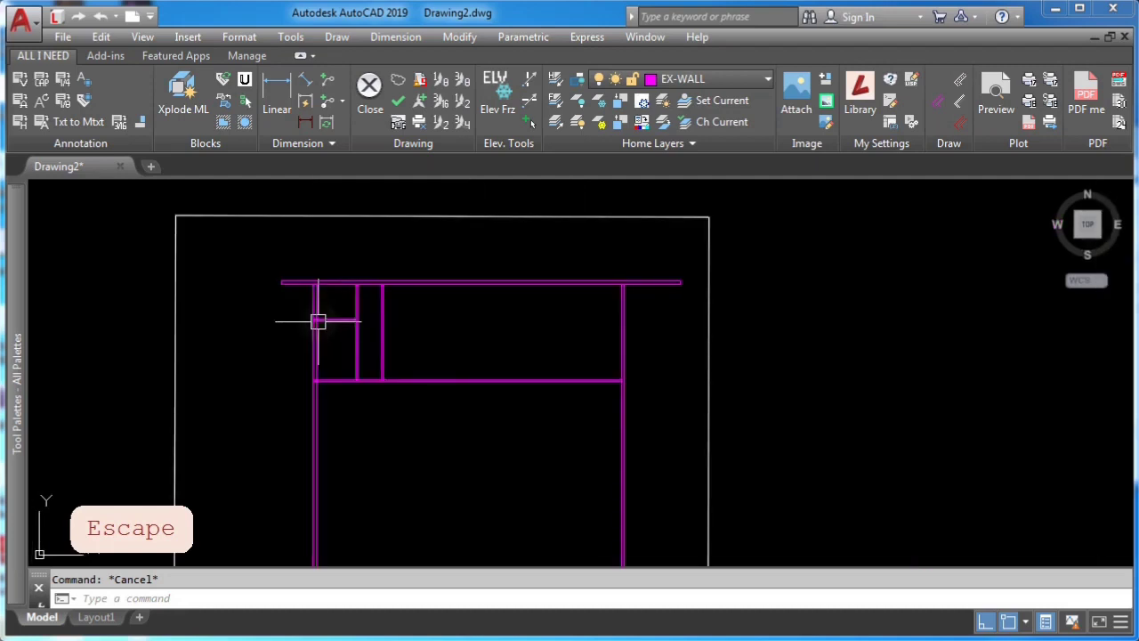
scroll(334, 308, up, 3)
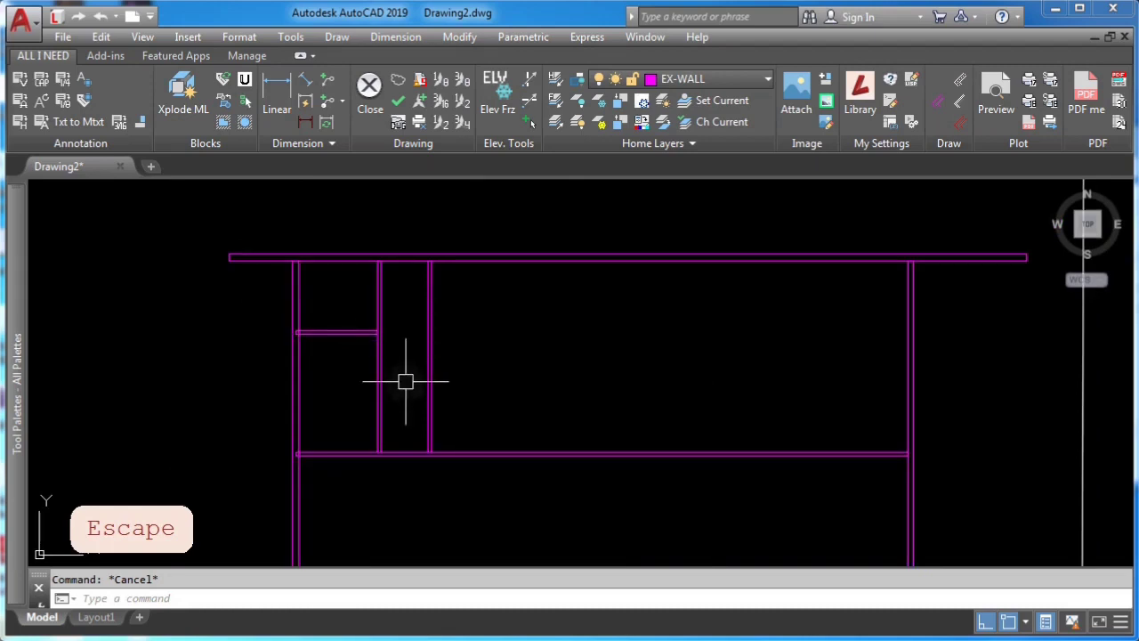
Step: Choose Open Tee in Multilines Edit Tools and pick the short upper-left horizontal wall first
double_click(378, 298)
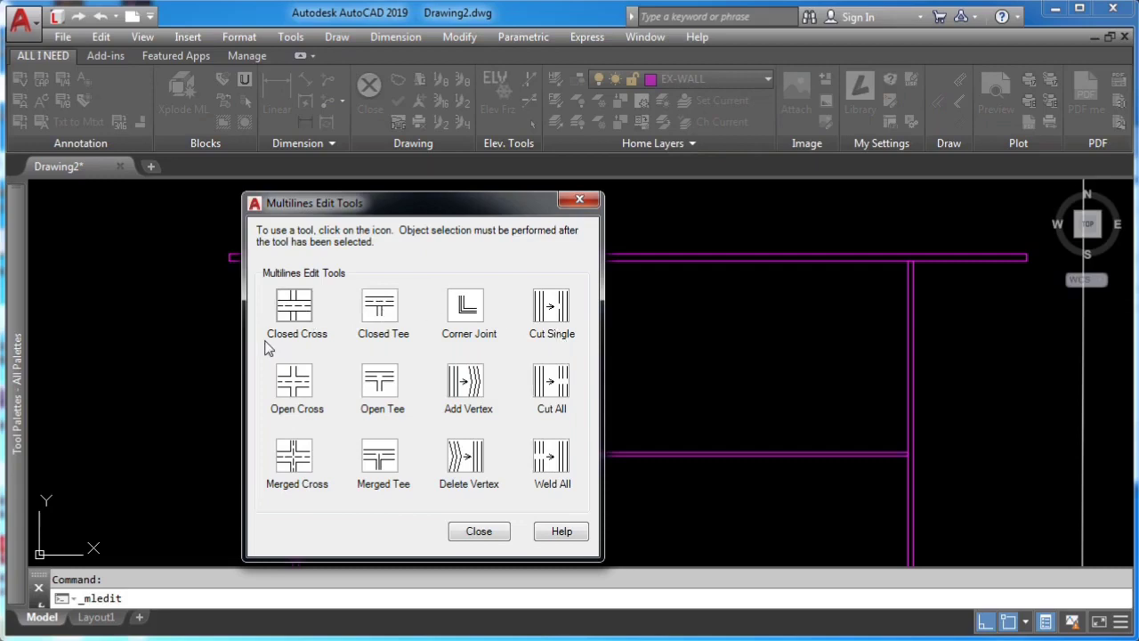
click(380, 384)
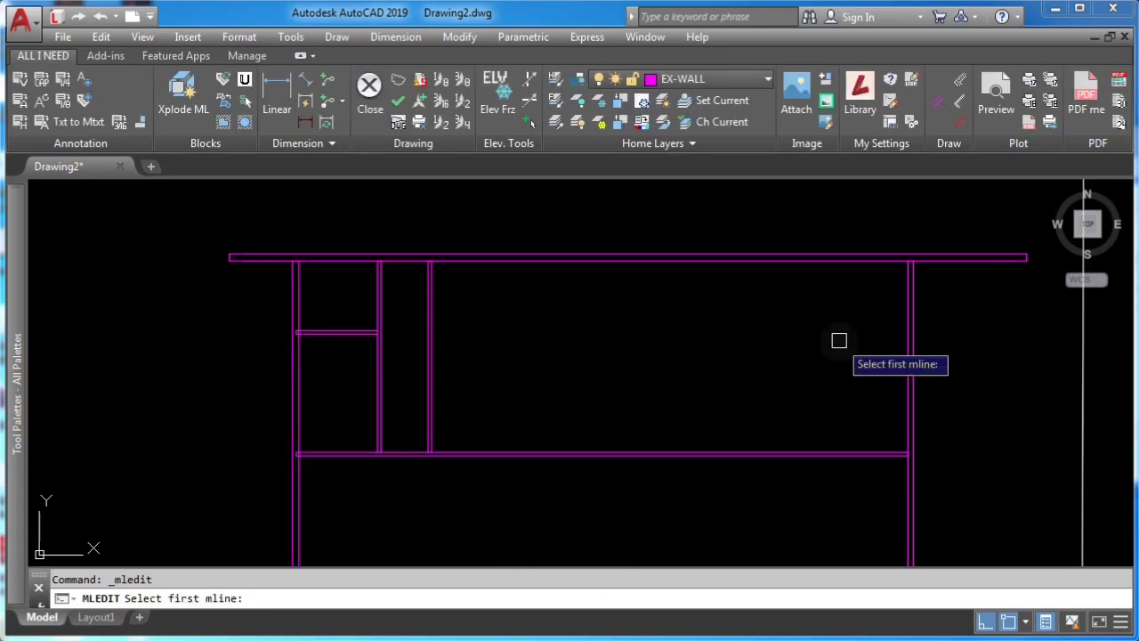
middle_click(542, 327)
middle_click(542, 328)
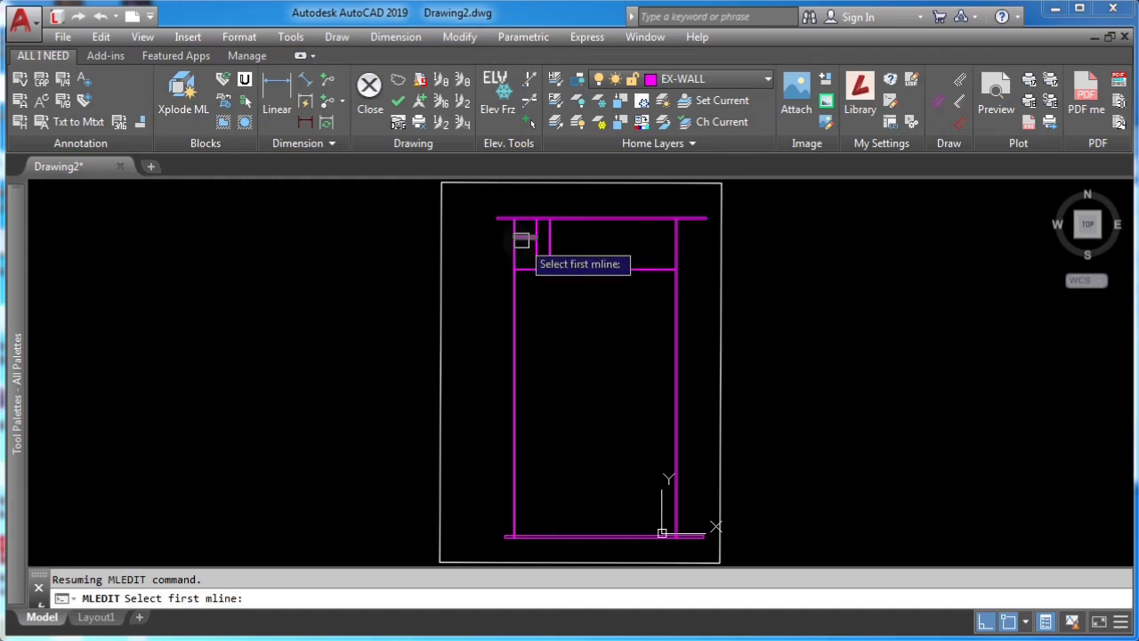
scroll(523, 229, up, 5)
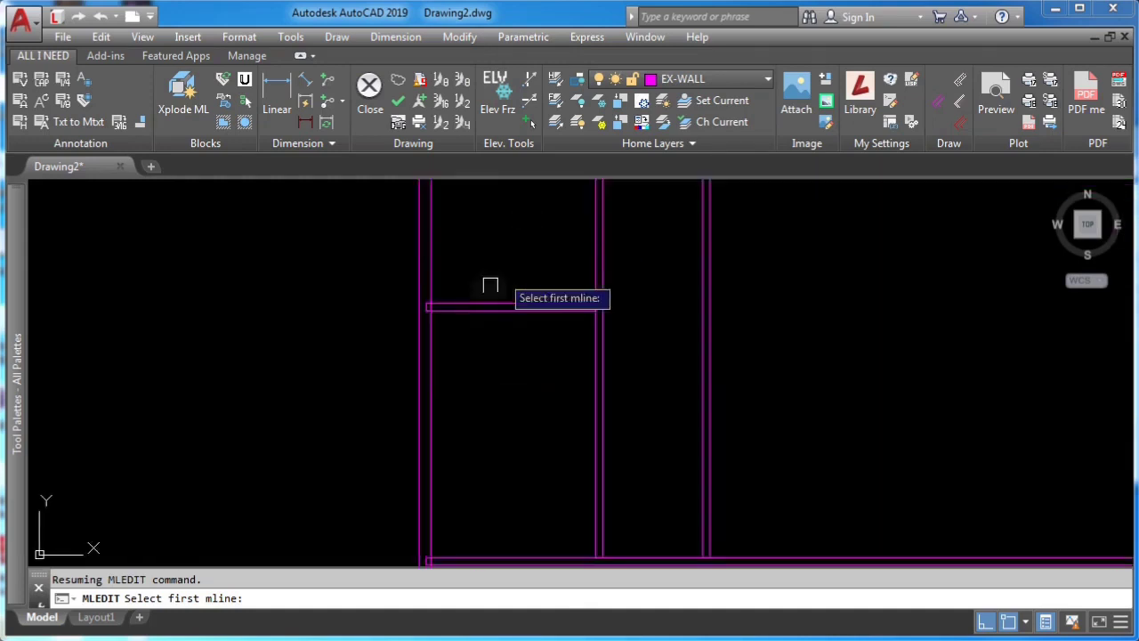
middle_drag(473, 318, 427, 415)
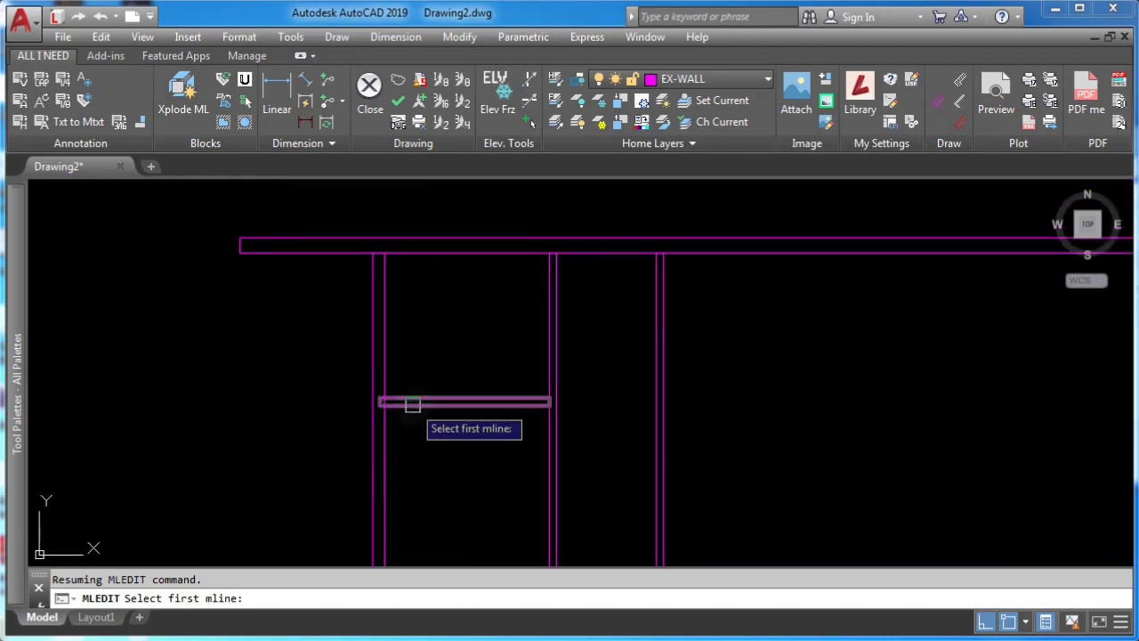
click(412, 403)
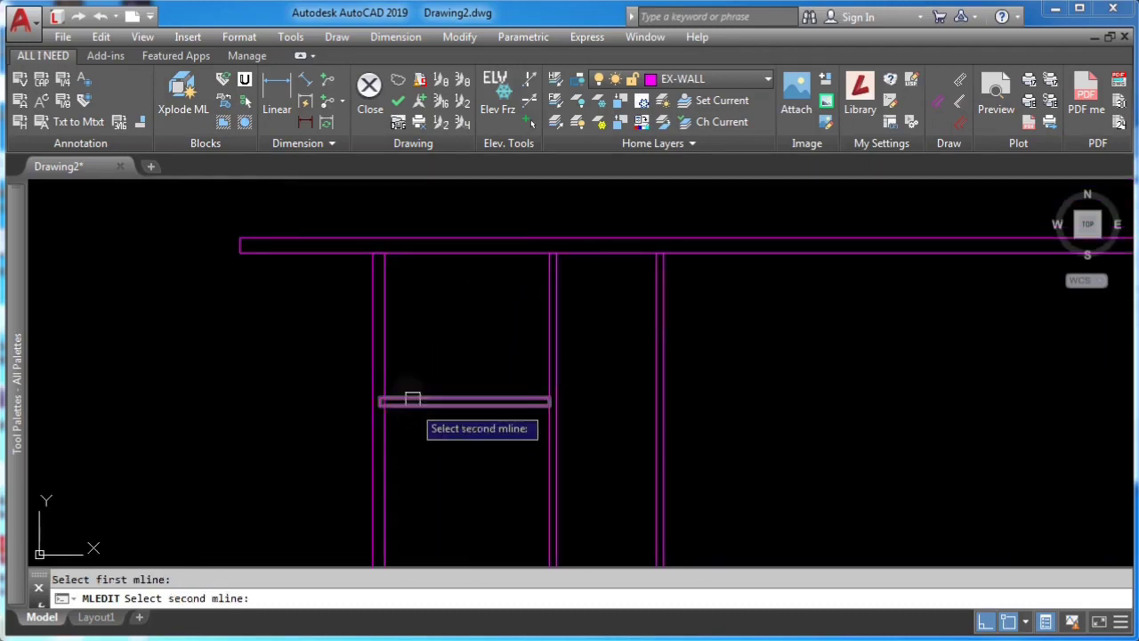
Step: Open-tee the left, middle and right interior walls where they meet the top wall
click(390, 356)
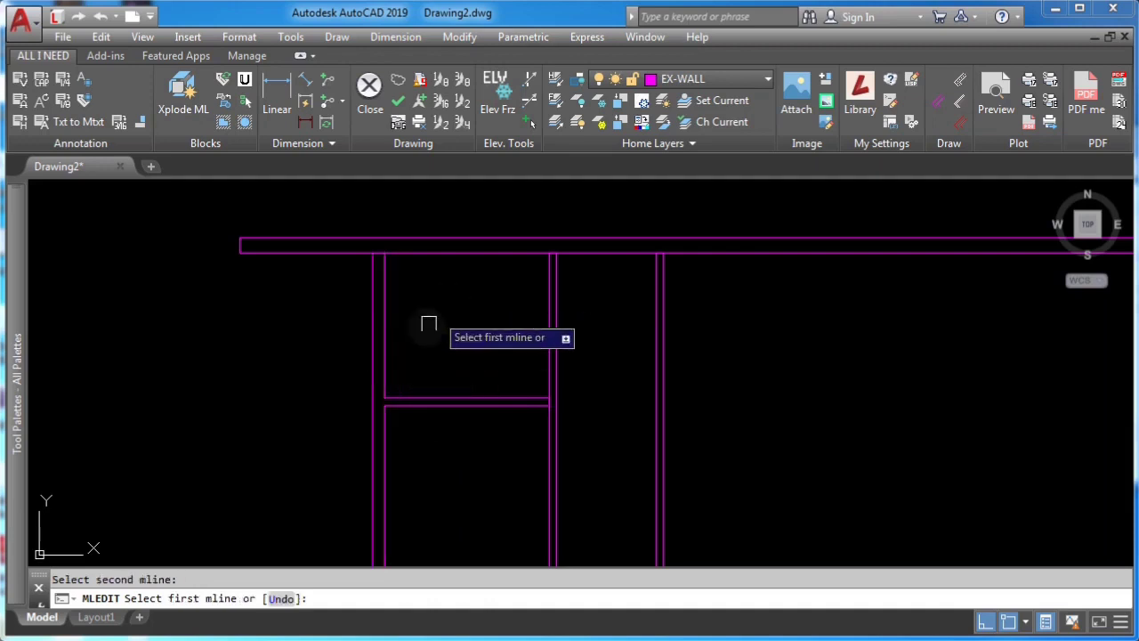
click(382, 280)
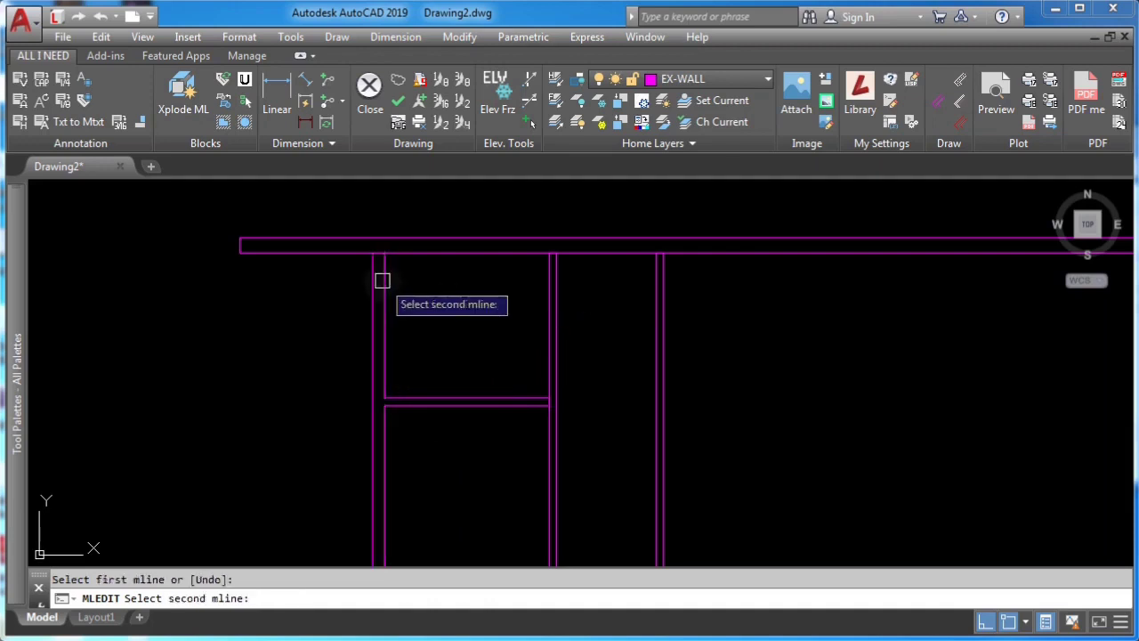
click(403, 257)
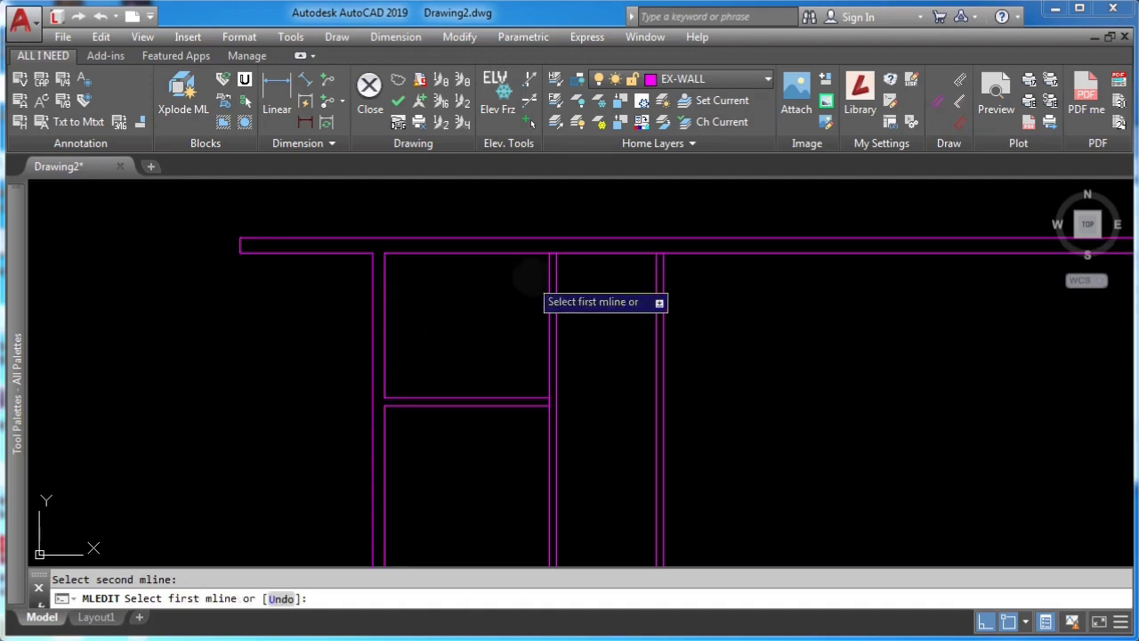
click(537, 259)
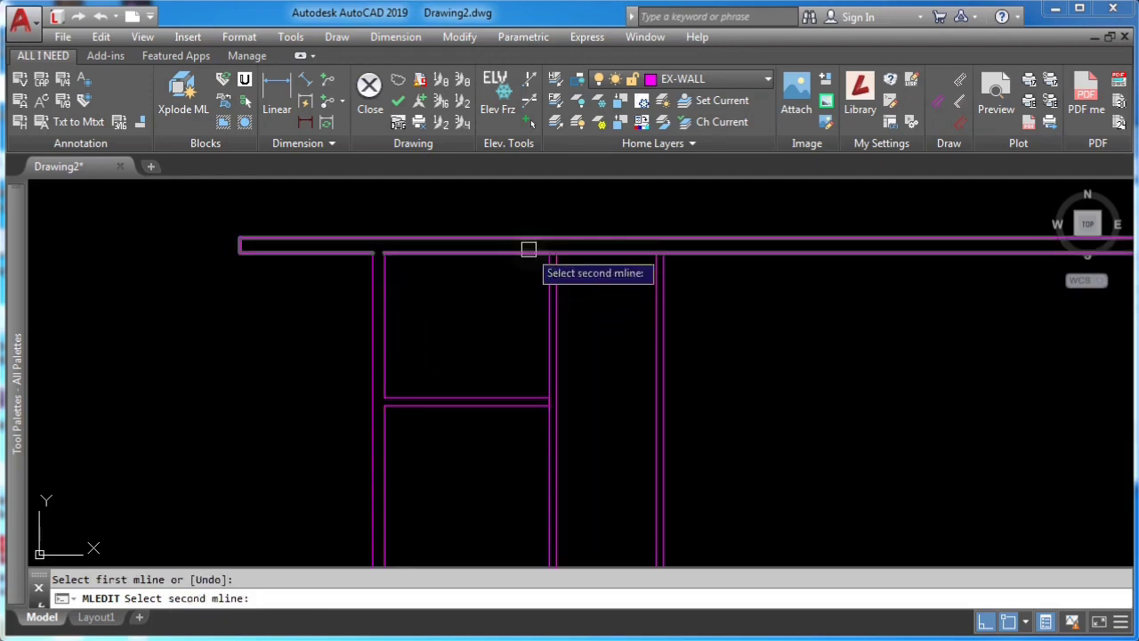
click(534, 255)
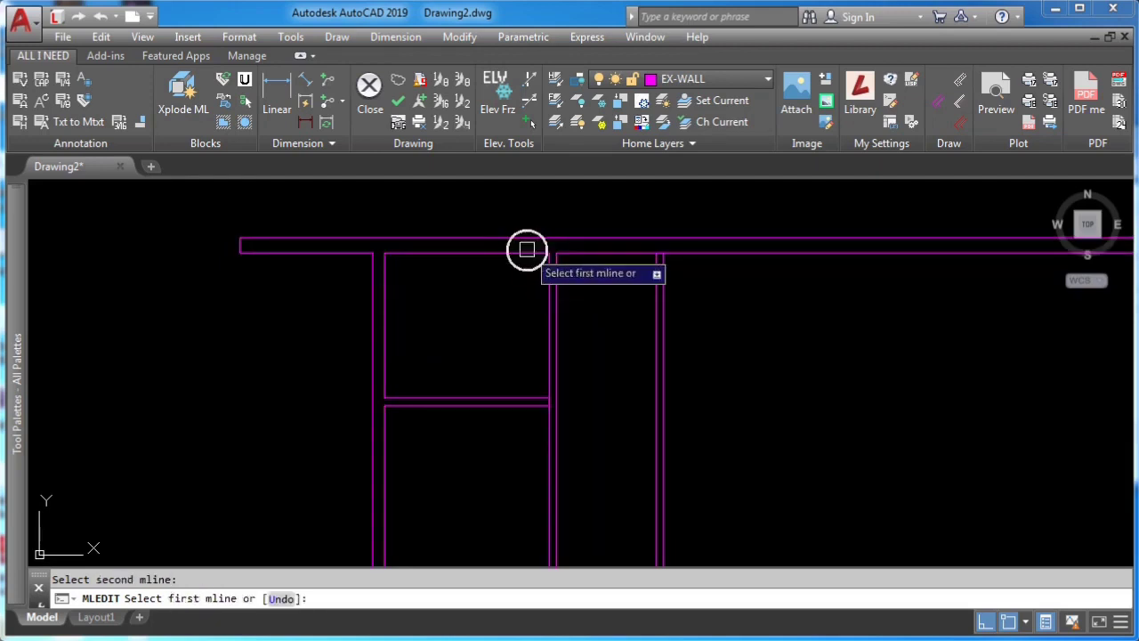
click(656, 285)
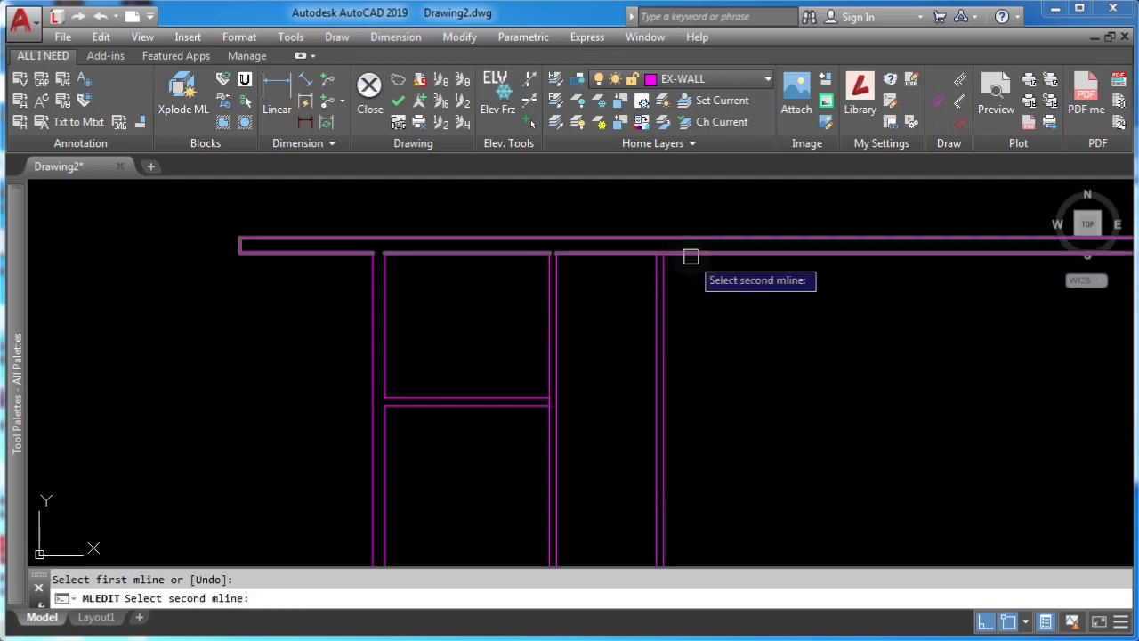
click(691, 255)
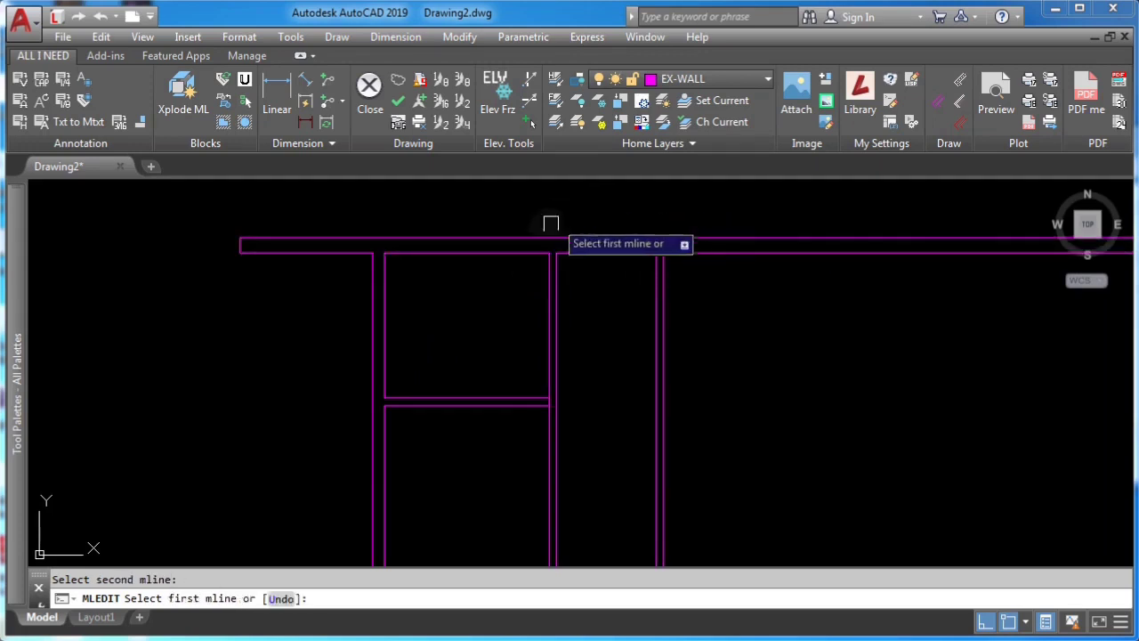
Step: Open-tee the two lower-wall junctions and the two junctions on the right outer wall
middle_drag(595, 436, 515, 284)
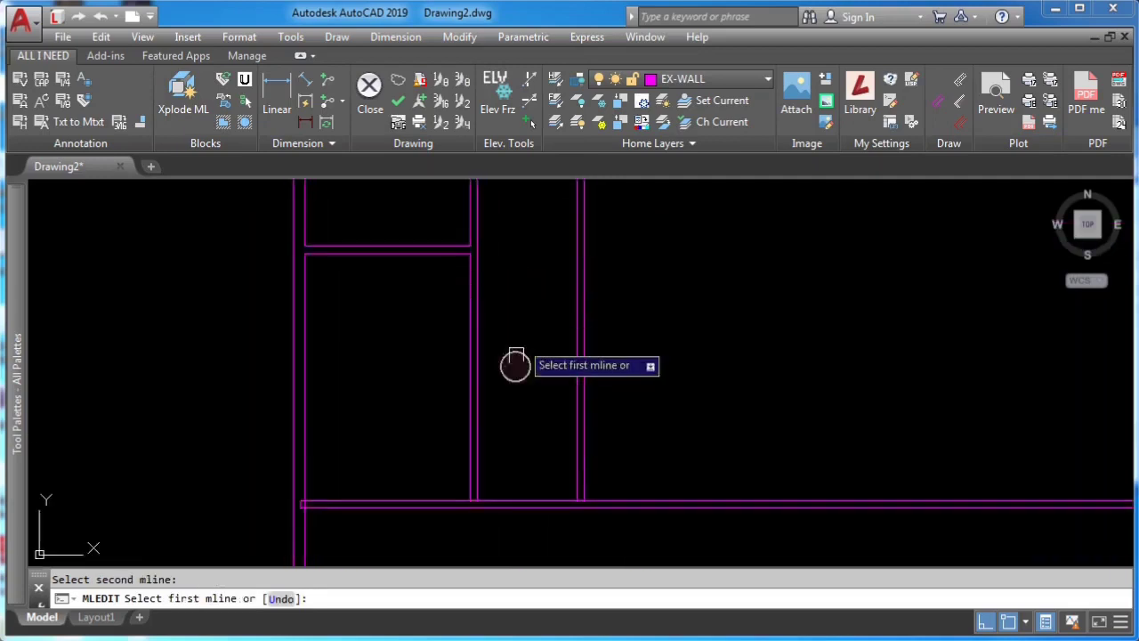
click(473, 448)
click(501, 497)
click(580, 473)
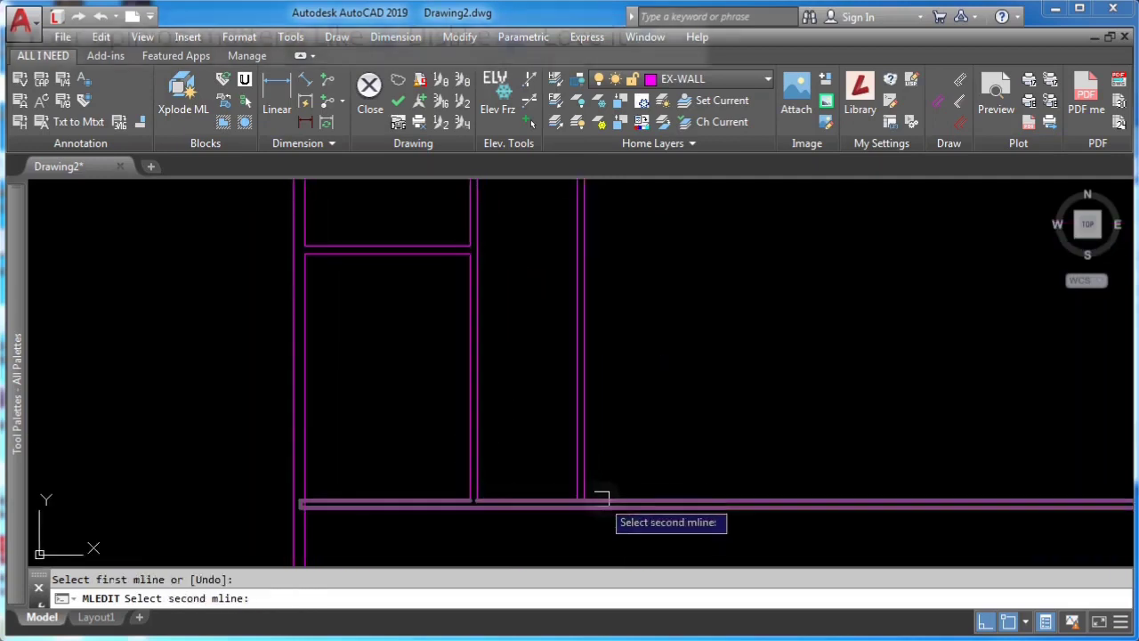
click(600, 502)
scroll(439, 308, down, 3)
click(966, 402)
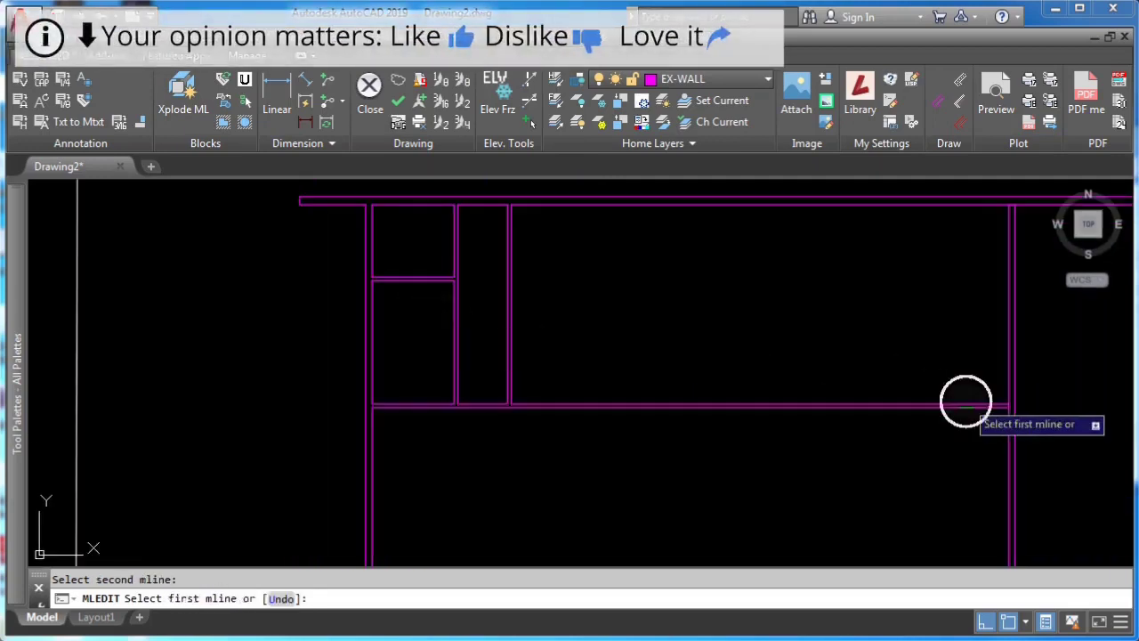
click(1002, 384)
click(1001, 231)
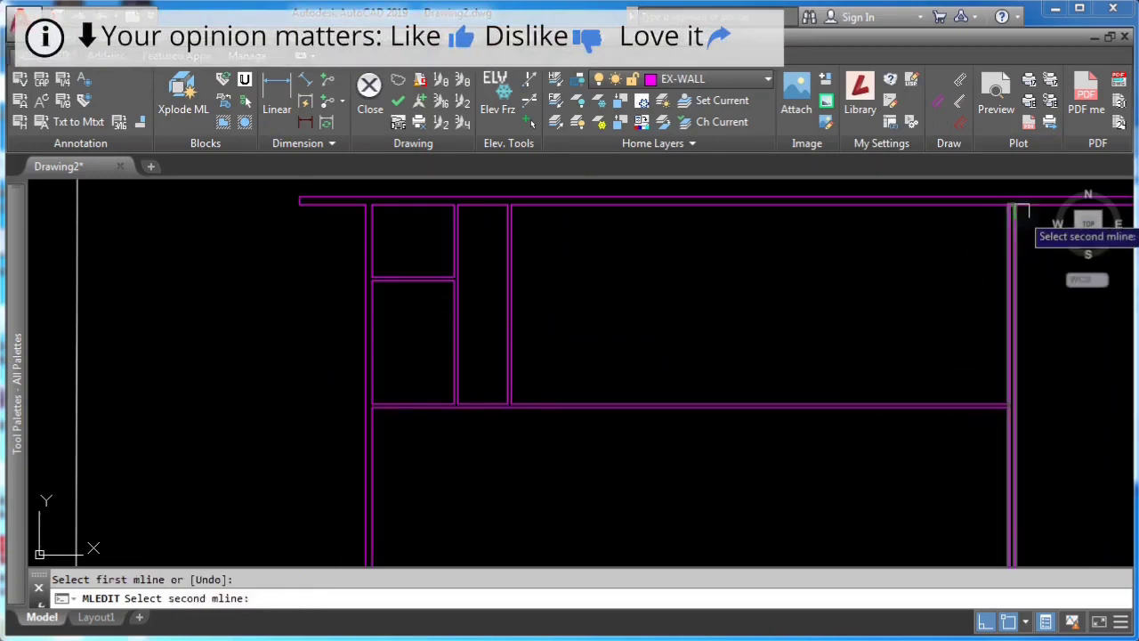
click(992, 205)
Step: Open-tee the last two junctions, including the bottom wall, and finish the multiline edit
middle_drag(548, 506, 534, 184)
scroll(498, 376, up, 3)
click(517, 459)
click(518, 459)
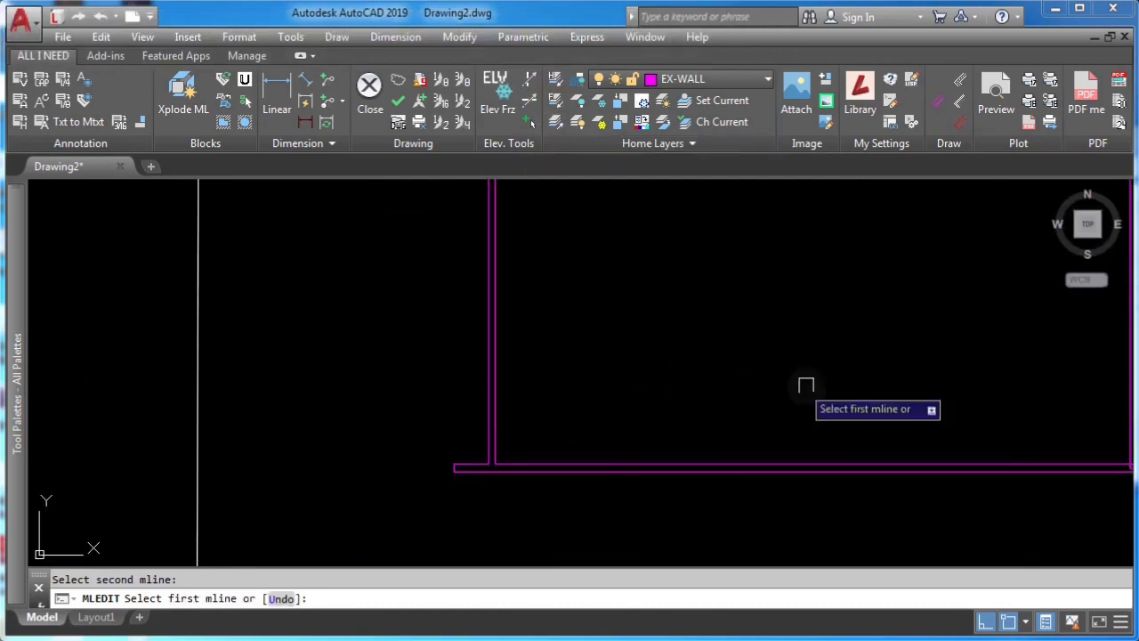
middle_drag(803, 384, 253, 383)
click(580, 426)
click(613, 461)
key(Return)
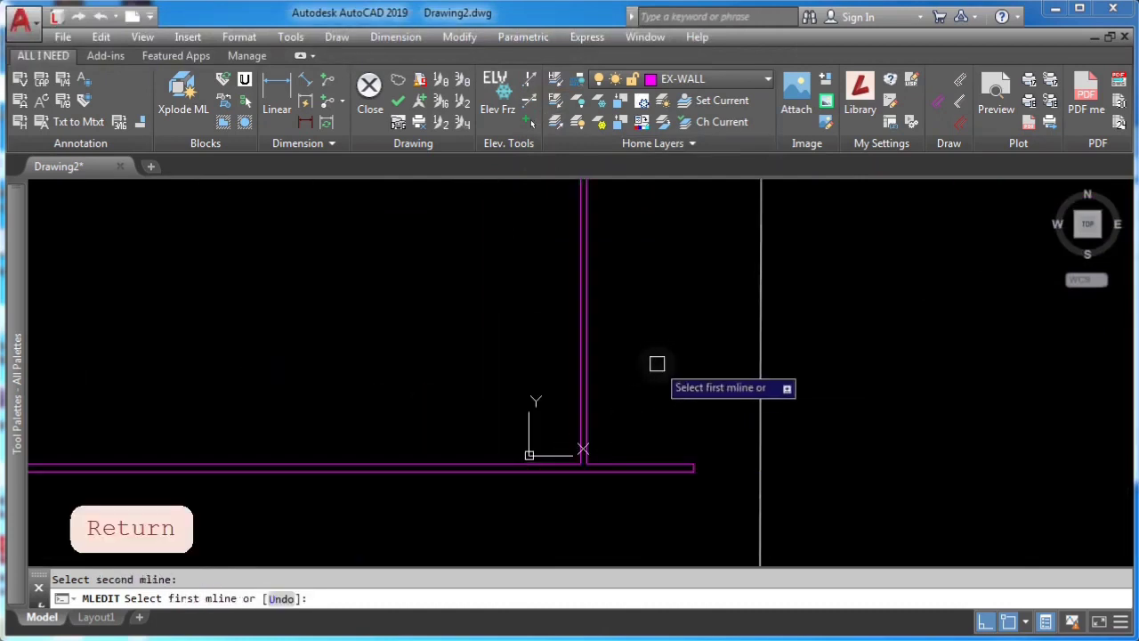
scroll(377, 389, down, 3)
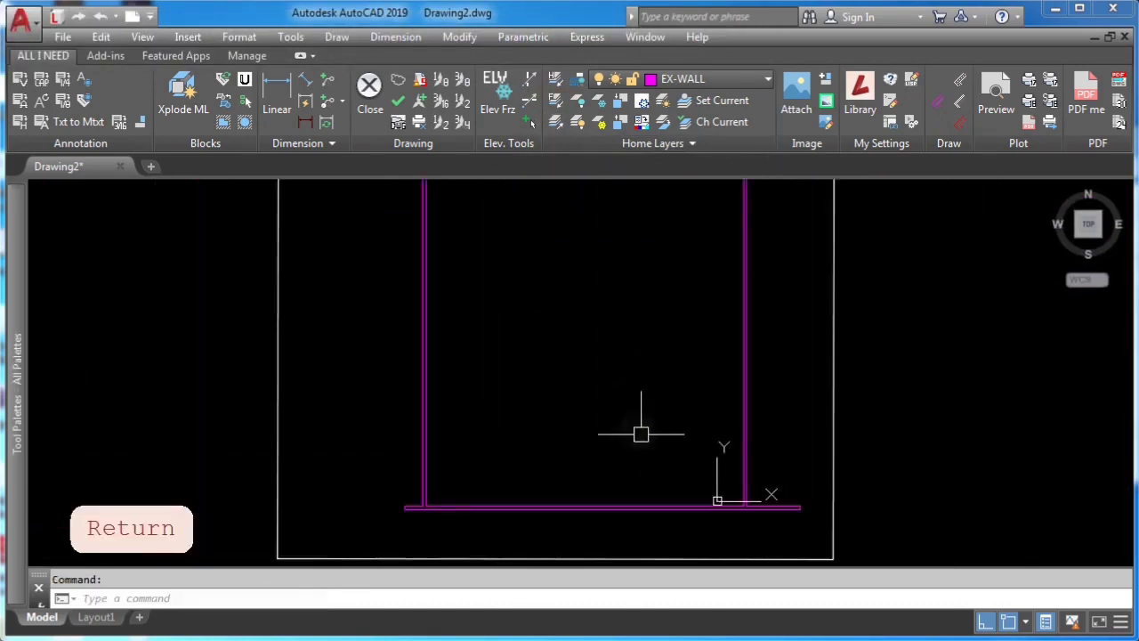
middle_drag(641, 432, 567, 422)
Step: Explode all eight multiline walls with X, then select one wall's two resulting lines to check
key(Escape)
key(Escape)
middle_click(568, 423)
middle_click(568, 423)
click(702, 542)
click(477, 199)
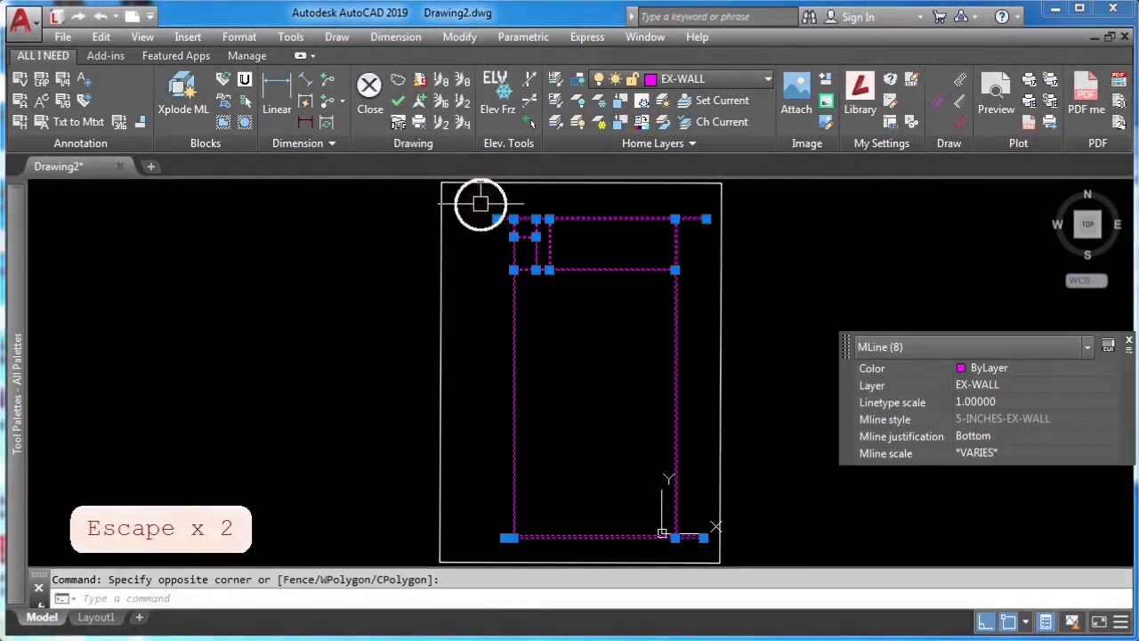
text(x)
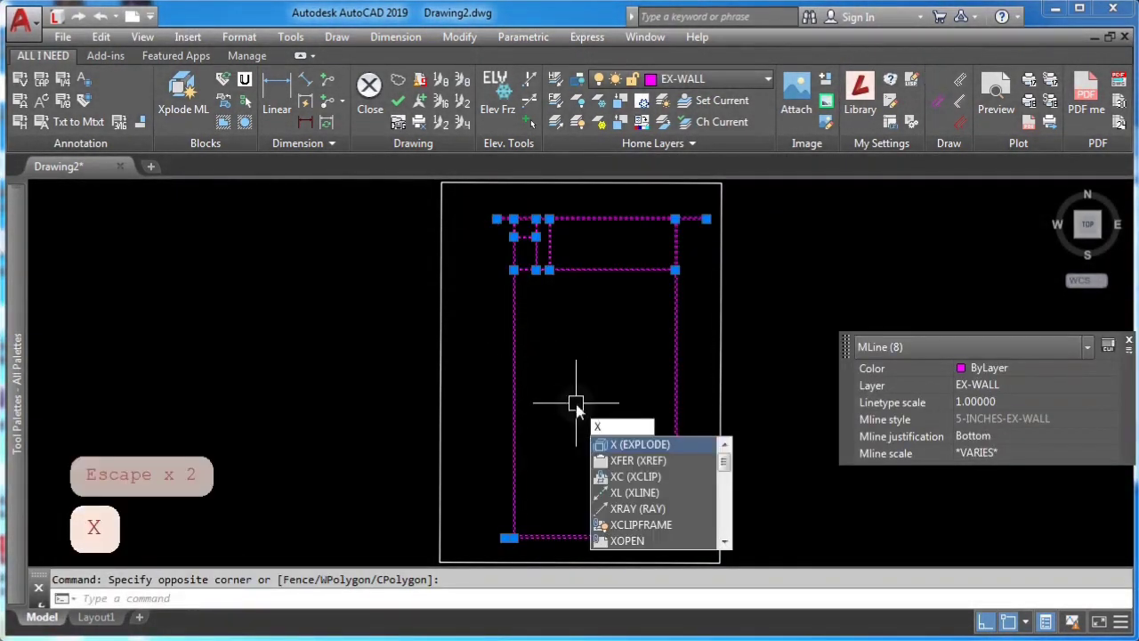
key(Return)
scroll(543, 200, up, 5)
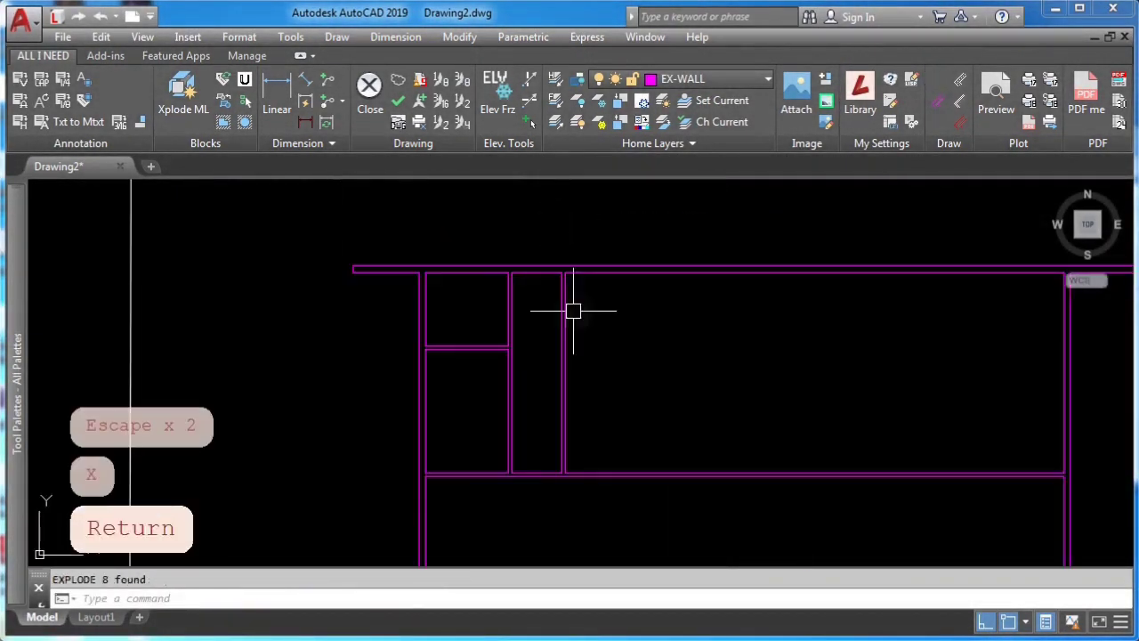
drag(573, 311, 534, 295)
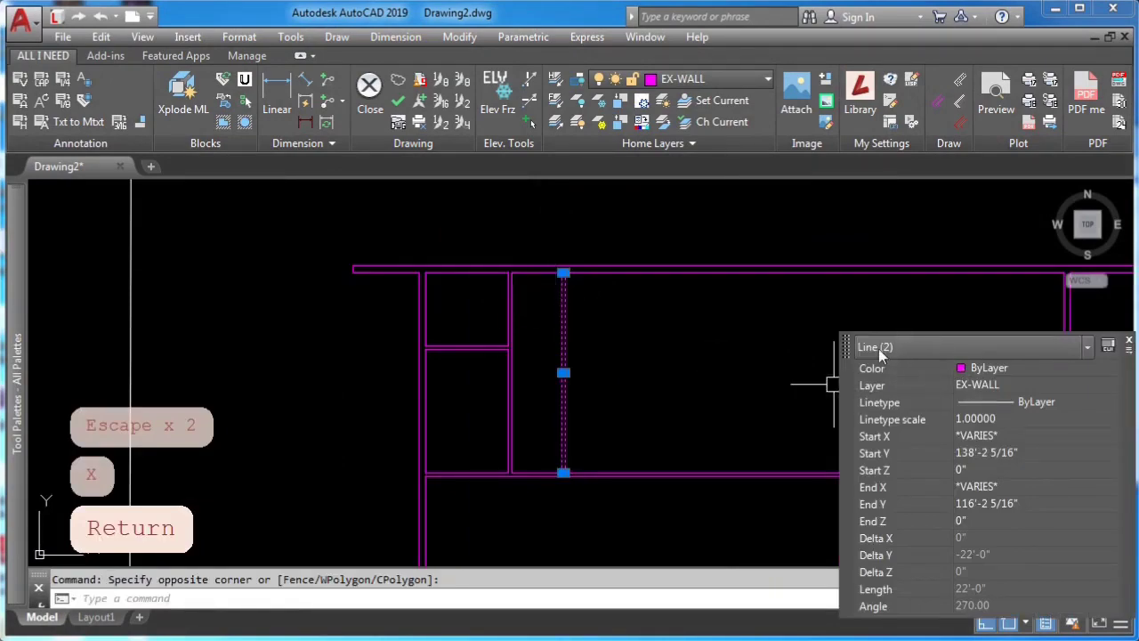